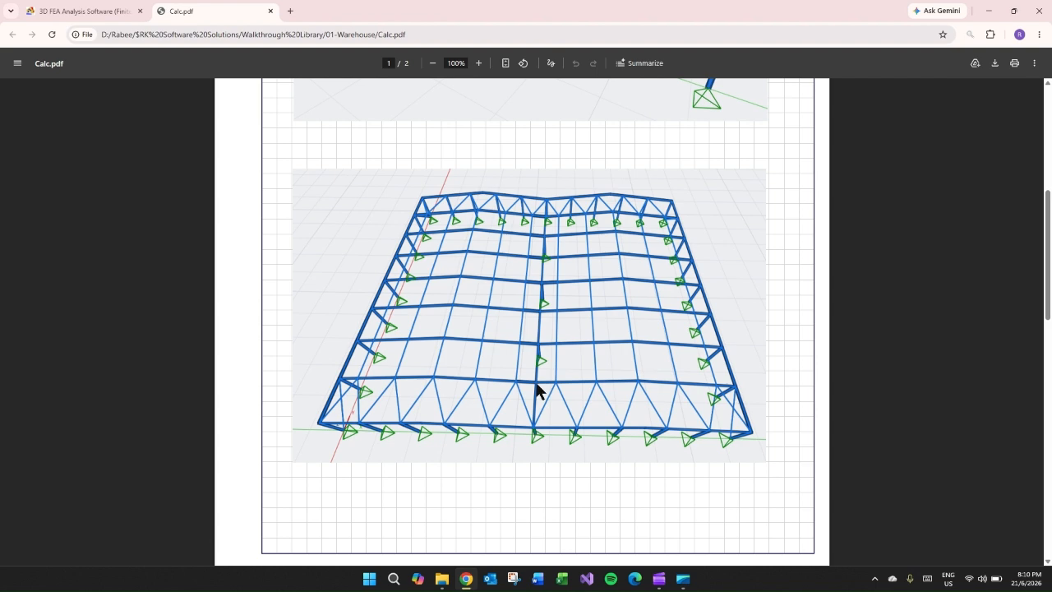
# Examine the portal frame dimensions and member sections on sheet 2 of Calc.pdf, and return to the FEAKalc 3D model.
pyautogui.scroll(-3, 716, 356)
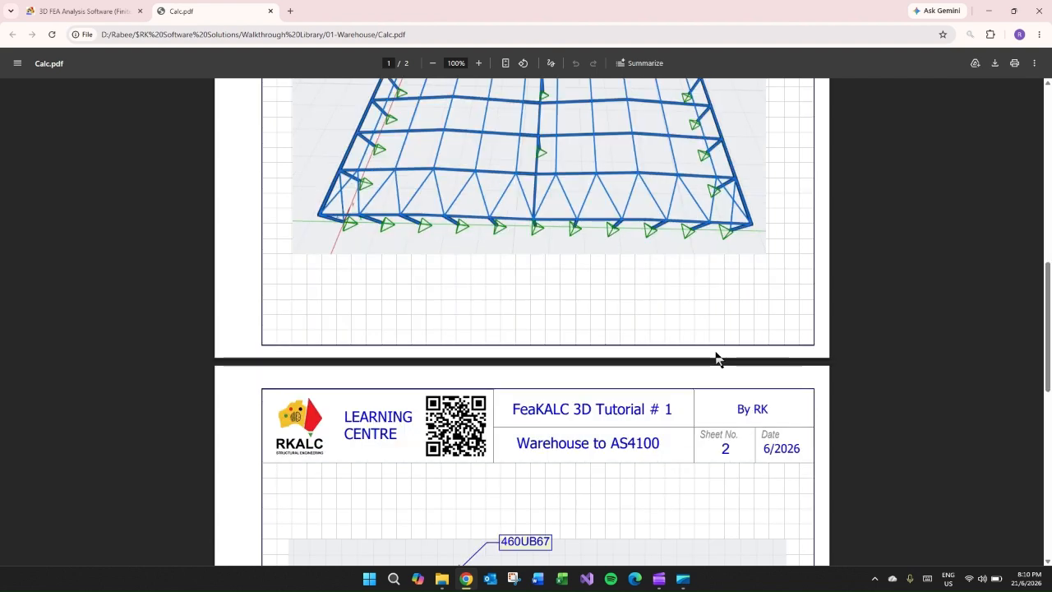
pyautogui.scroll(-3, 926, 325)
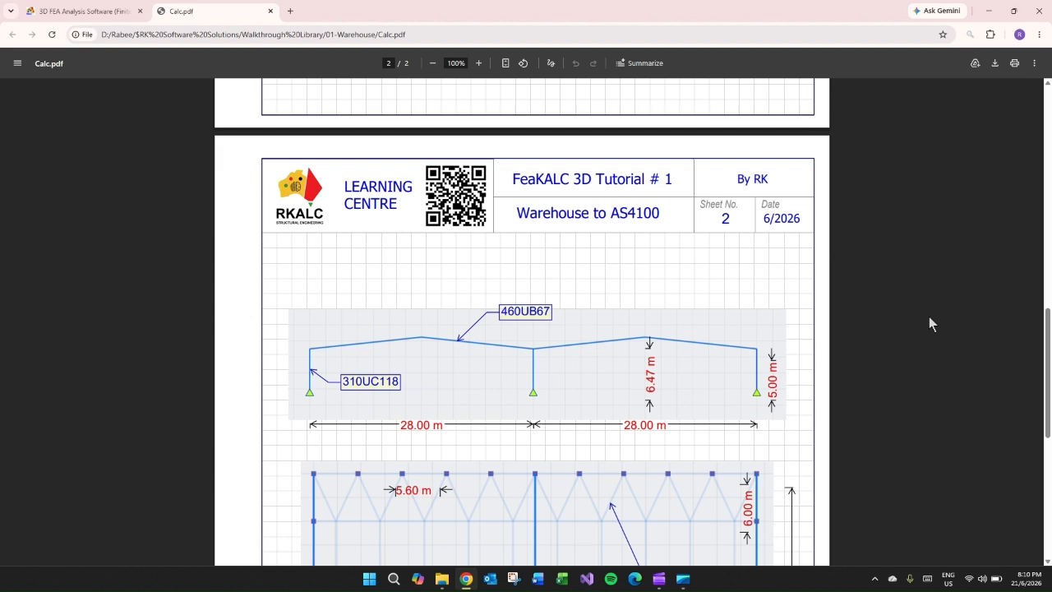
pyautogui.scroll(-1, 929, 317)
pyautogui.moveTo(751, 372)
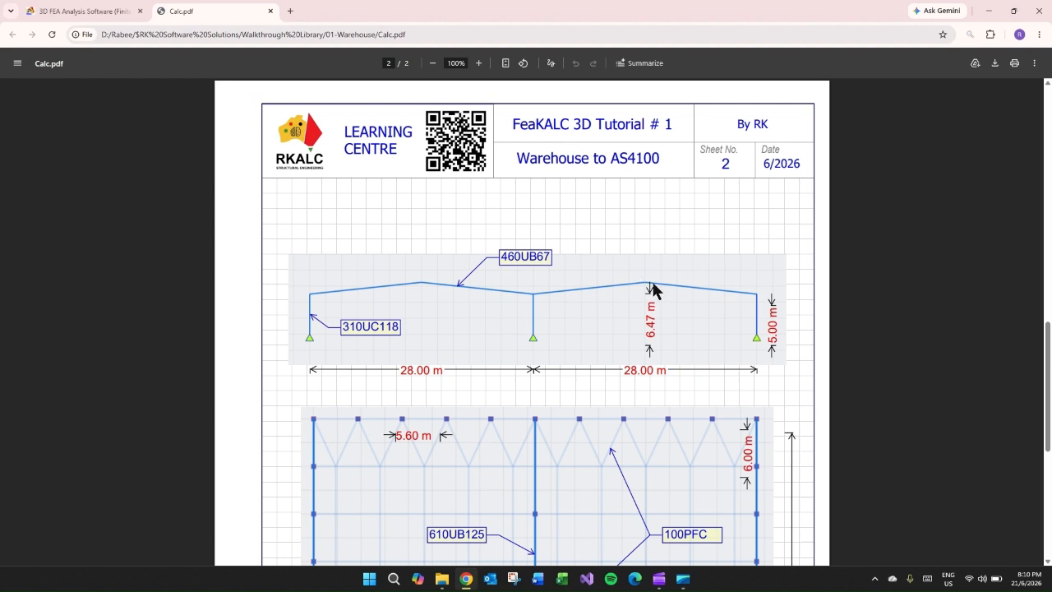
pyautogui.click(80, 12)
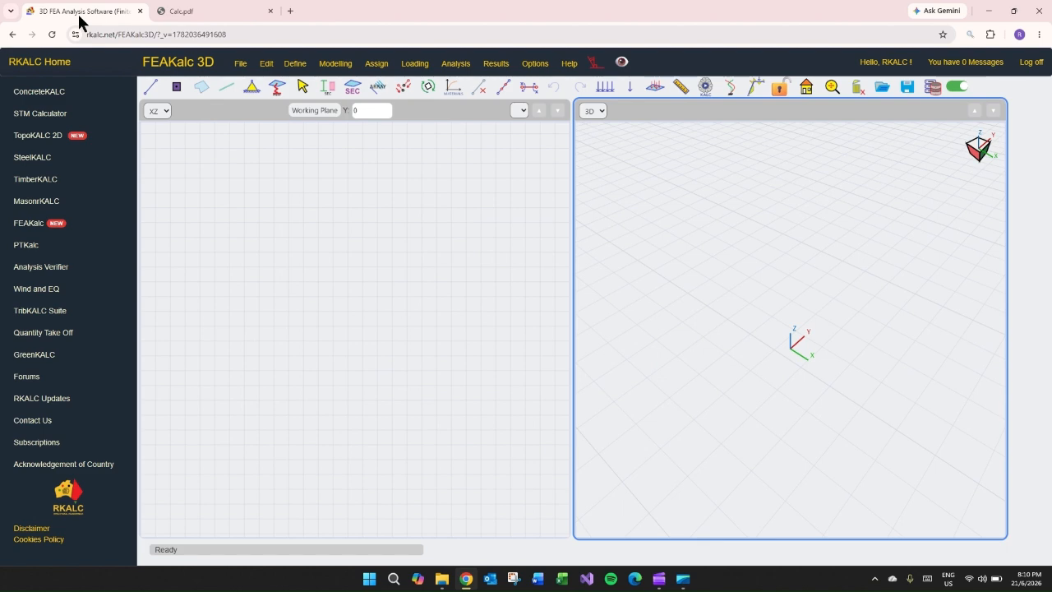
# Toggle the layout to a single 3D view and restore the split XZ and 3D layout.
pyautogui.click(298, 313)
pyautogui.click(679, 236)
pyautogui.click(592, 111)
pyautogui.click(715, 182)
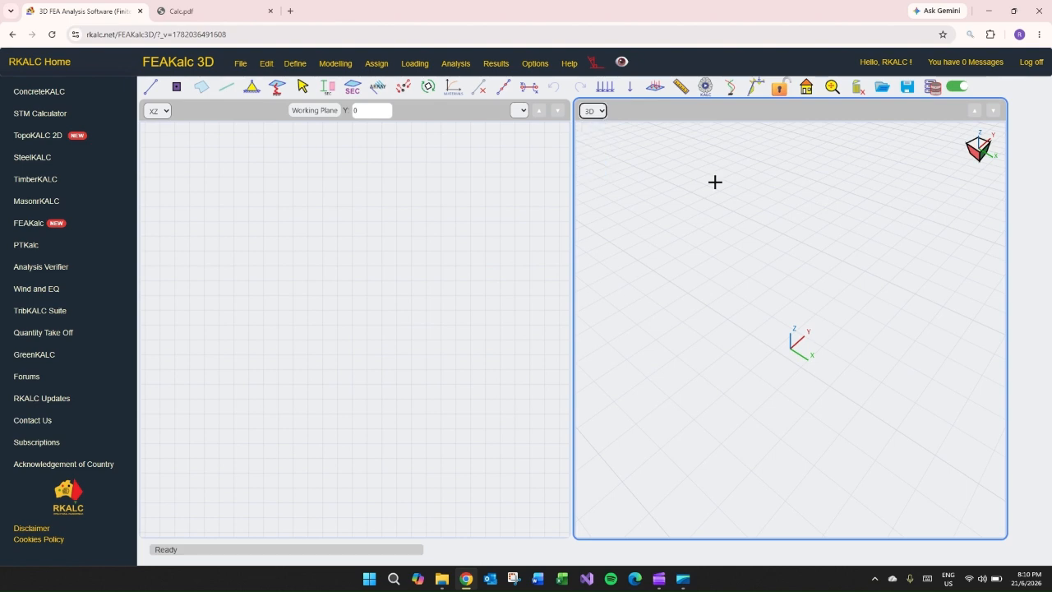
pyautogui.click(536, 68)
pyautogui.click(549, 180)
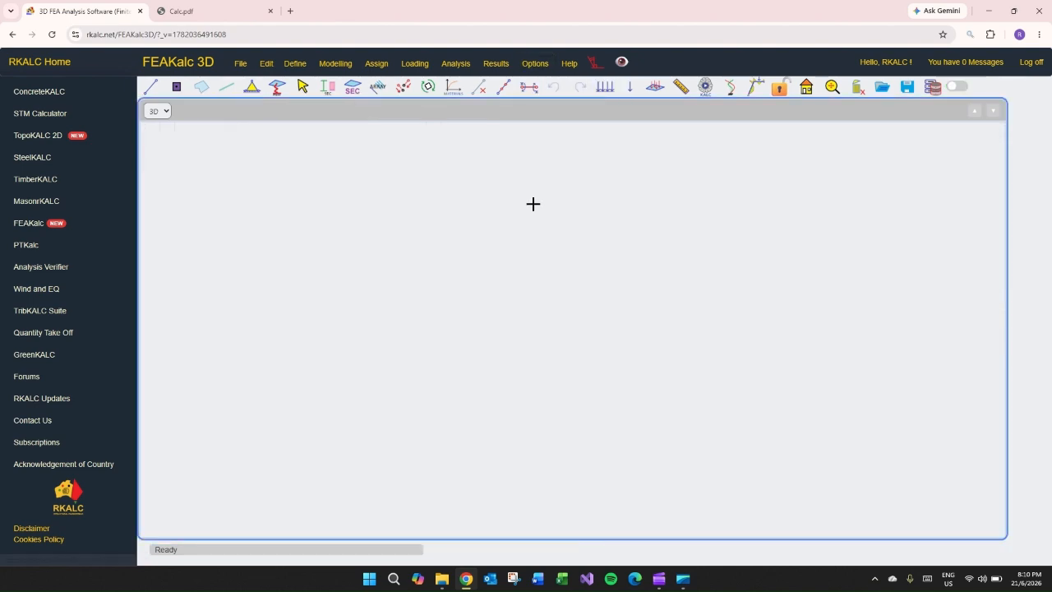
pyautogui.moveTo(542, 252)
pyautogui.mouseDown(button='middle')
pyautogui.moveTo(505, 248)
pyautogui.moveTo(543, 266)
pyautogui.mouseUp(button='middle')
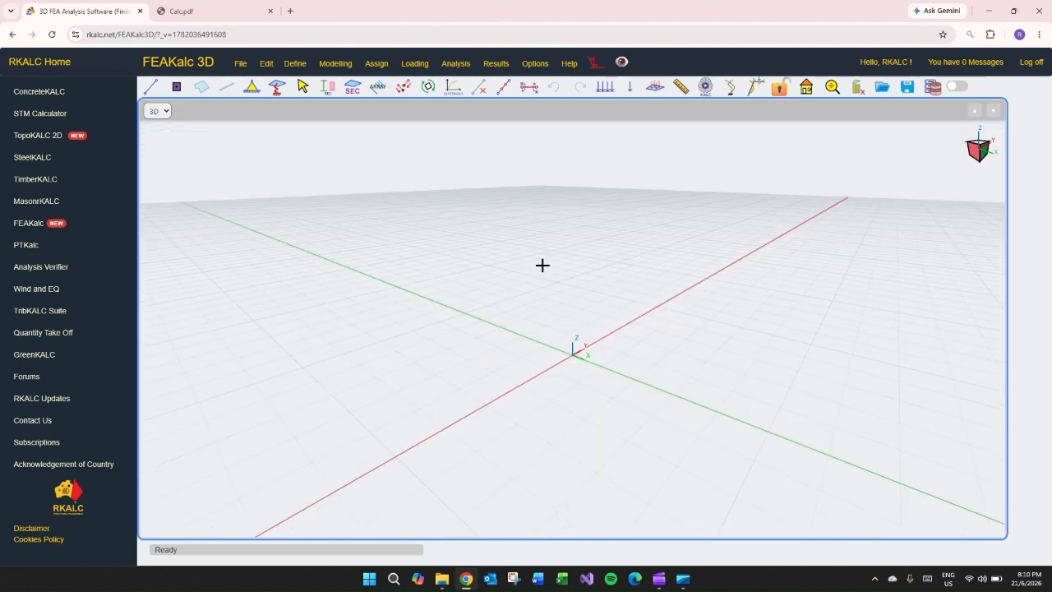
pyautogui.click(535, 66)
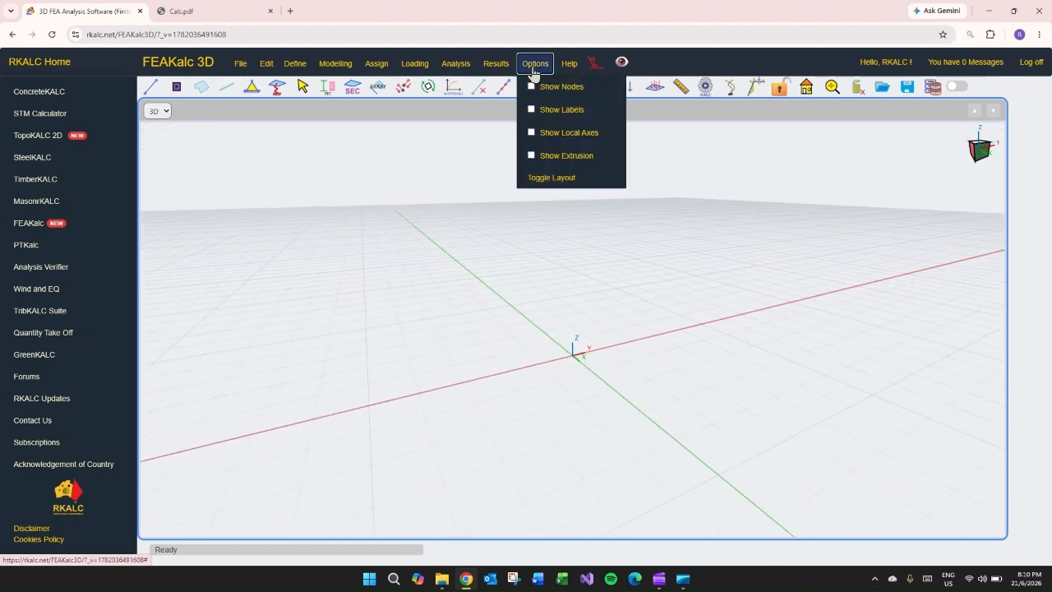
pyautogui.click(552, 178)
pyautogui.moveTo(707, 338); pyautogui.dragTo(762, 344, button='middle')
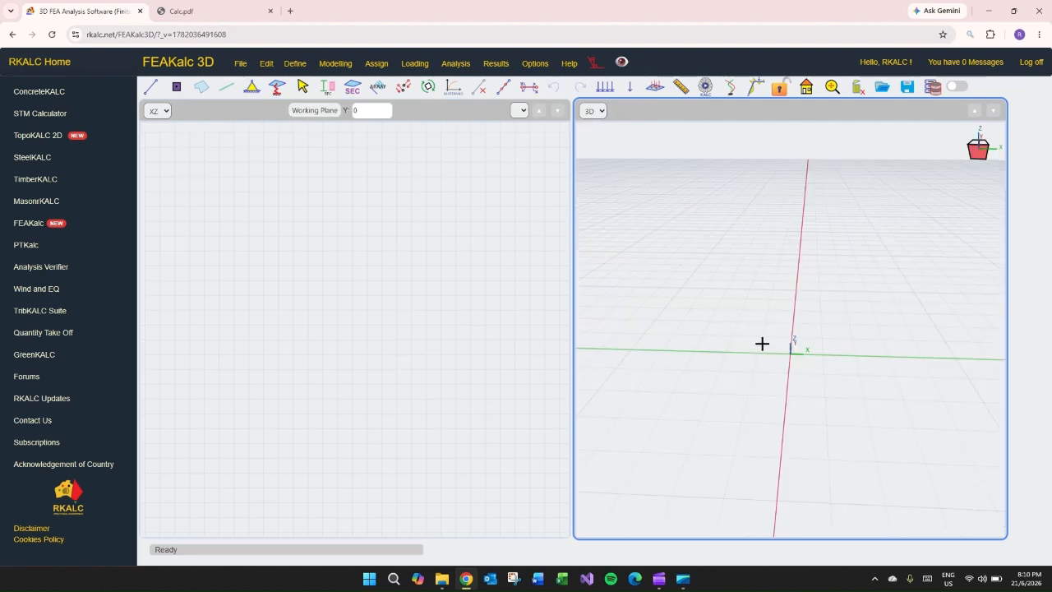
# Turn on angle snapping and draw a vertical 5 m column frame element in the XZ view.
pyautogui.click(233, 219)
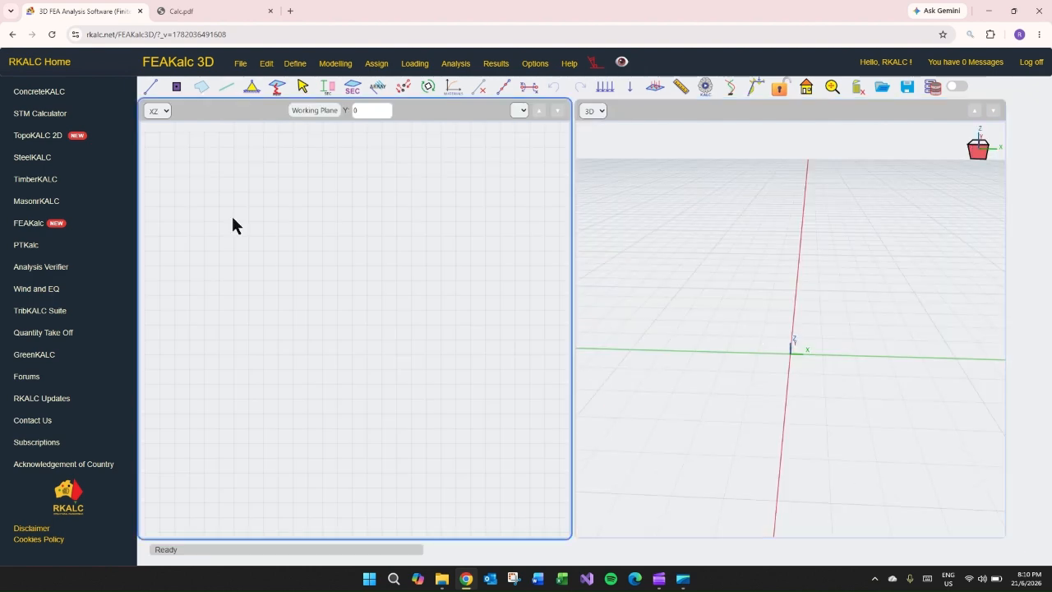
pyautogui.click(153, 80)
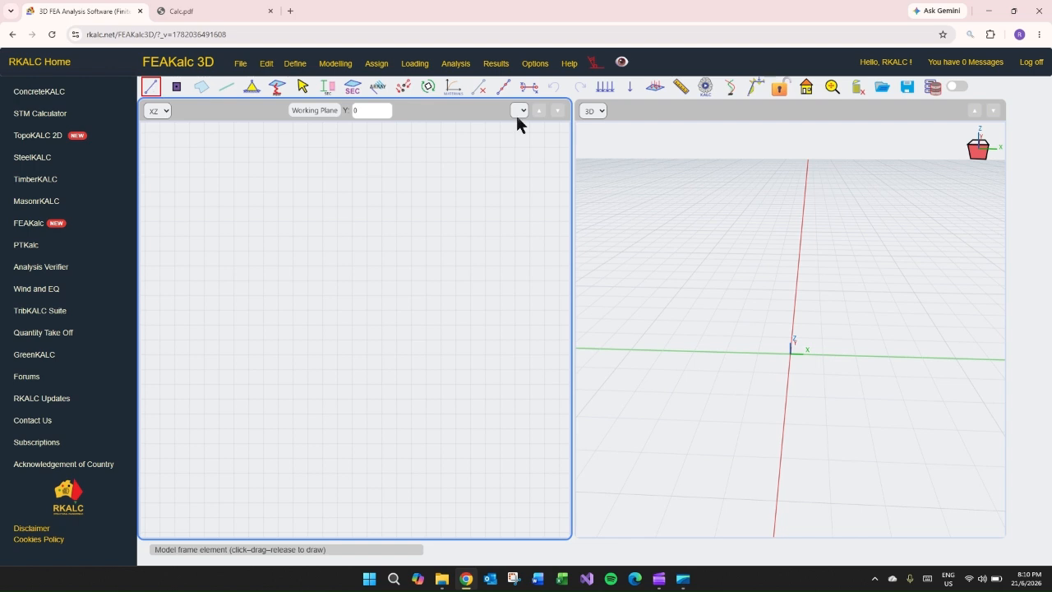
pyautogui.click(597, 65)
pyautogui.moveTo(158, 412)
pyautogui.mouseDown()
pyautogui.moveTo(203, 339)
pyautogui.moveTo(181, 281)
pyautogui.moveTo(214, 289)
pyautogui.moveTo(268, 332)
pyautogui.moveTo(360, 284)
pyautogui.moveTo(158, 350)
pyautogui.mouseUp()
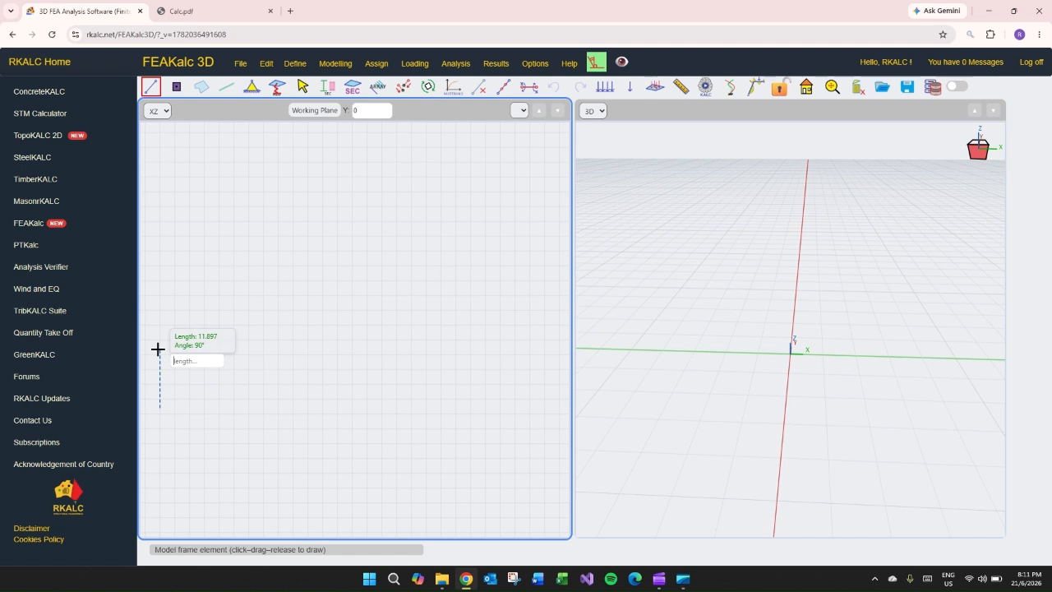
pyautogui.write('5')
pyautogui.press('Return')
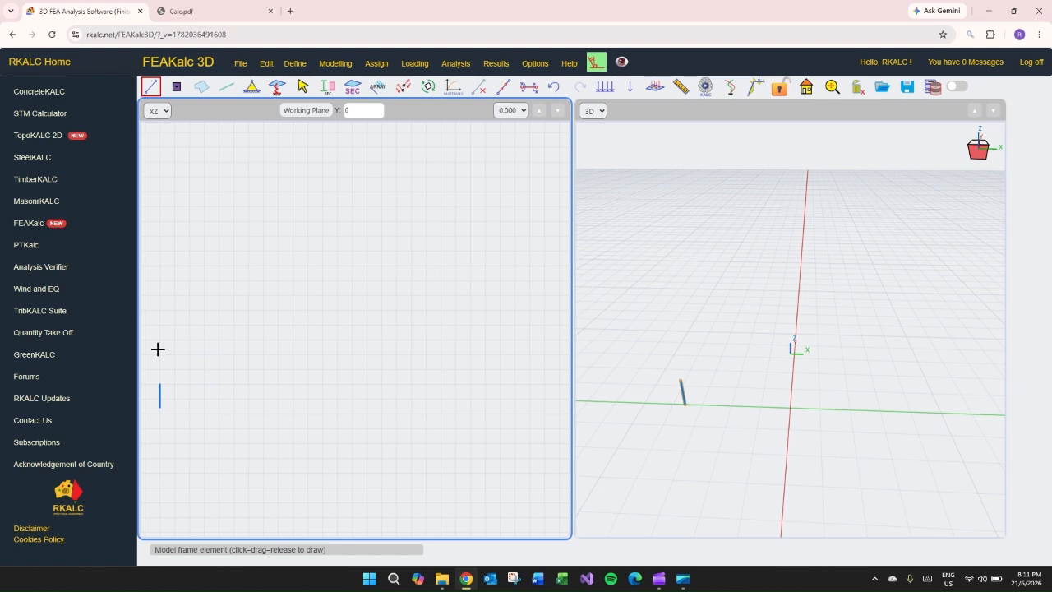
# Draw horizontal and vertical construction elements starting at the column top, and a sloping rafter from their end back to the column top.
pyautogui.moveTo(160, 383); pyautogui.dragTo(226, 368)
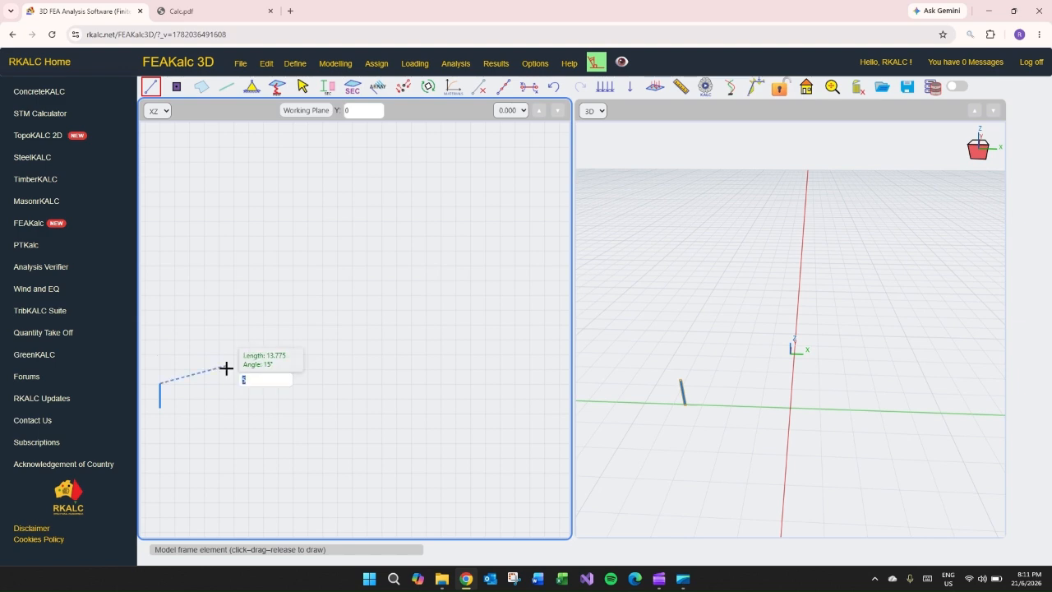
pyautogui.press('Escape')
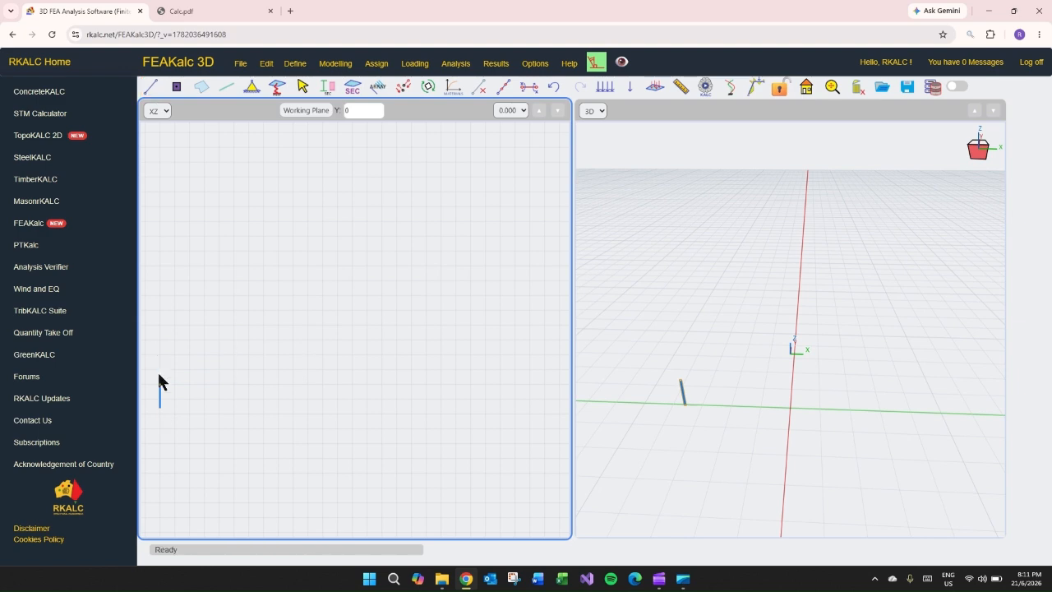
pyautogui.click(150, 86)
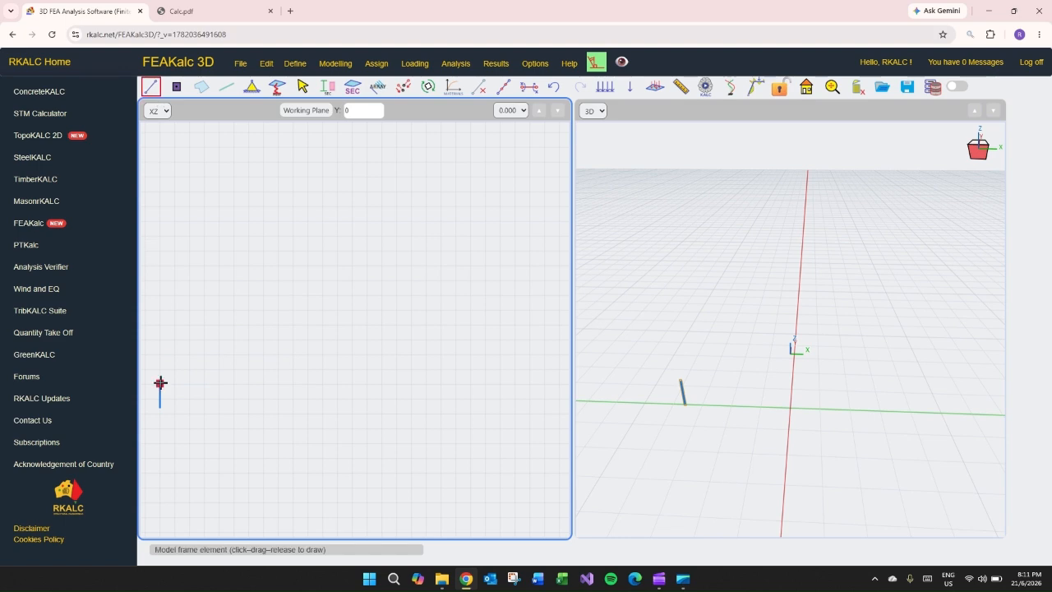
pyautogui.moveTo(161, 384); pyautogui.dragTo(229, 363)
pyautogui.write('1.2')
pyautogui.press('Return')
pyautogui.moveTo(230, 363); pyautogui.dragTo(166, 384)
pyautogui.press('Escape')
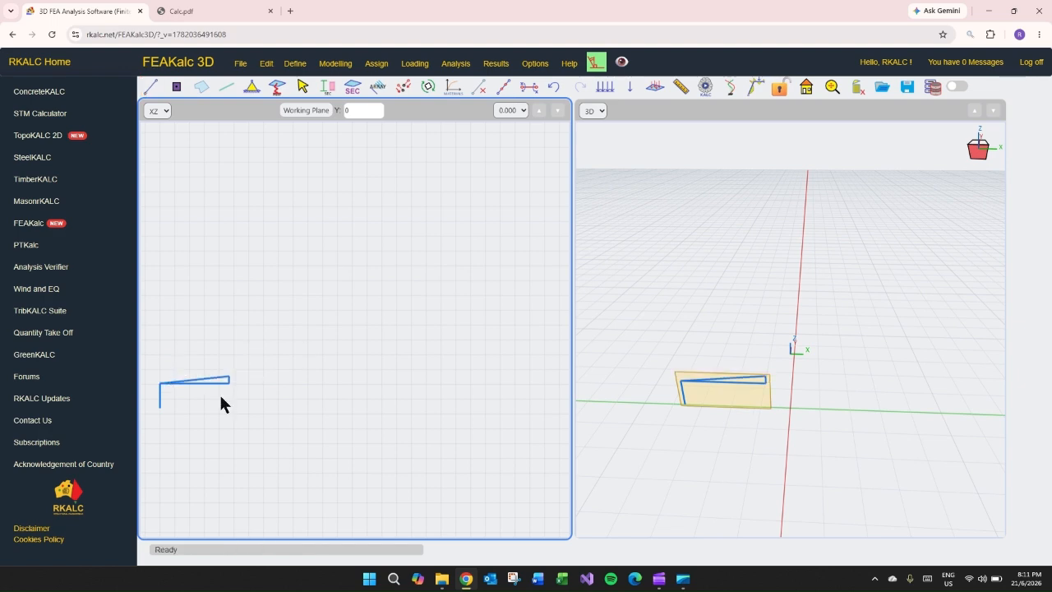
# Delete the horizontal and vertical construction elements below the rafter.
pyautogui.scroll(10, 219, 392)
pyautogui.scroll(-10, 308, 382)
pyautogui.click(302, 85)
pyautogui.moveTo(374, 297); pyautogui.dragTo(337, 314)
pyautogui.press('Delete')
pyautogui.press('Escape')
# Replicate the column once with an X offset of 28 m and zero Y and Z offsets.
pyautogui.moveTo(701, 297); pyautogui.dragTo(746, 282)
pyautogui.click(301, 87)
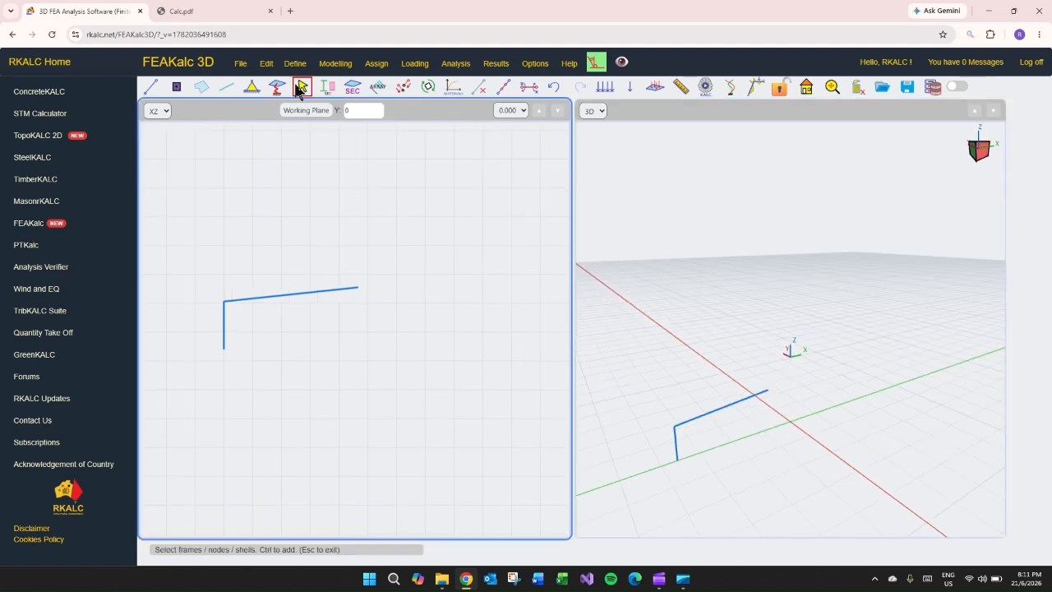
pyautogui.moveTo(237, 329); pyautogui.dragTo(214, 361)
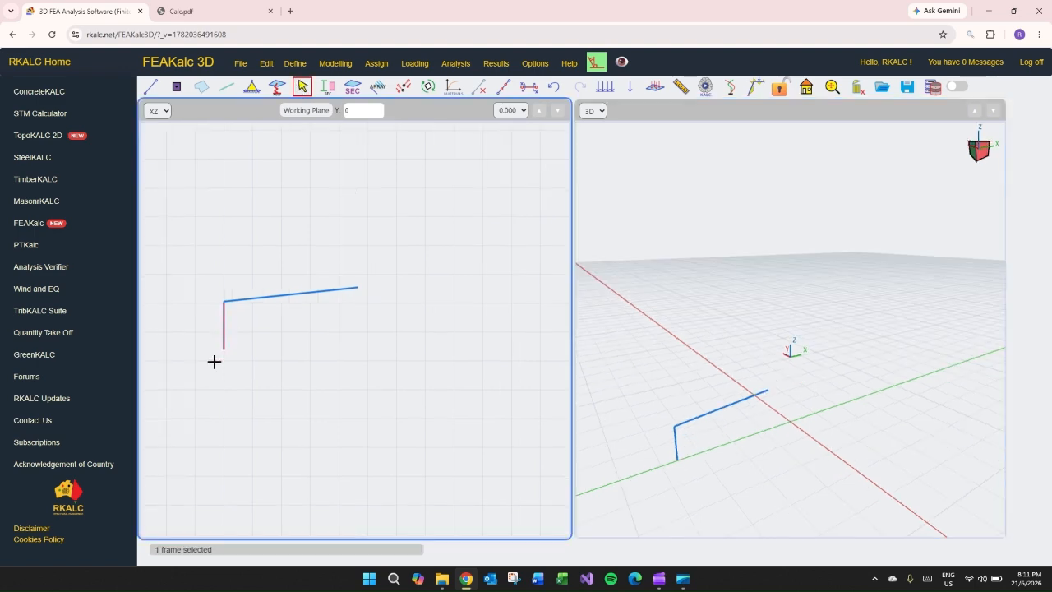
pyautogui.click(372, 85)
pyautogui.write('28')
pyautogui.press('Return')
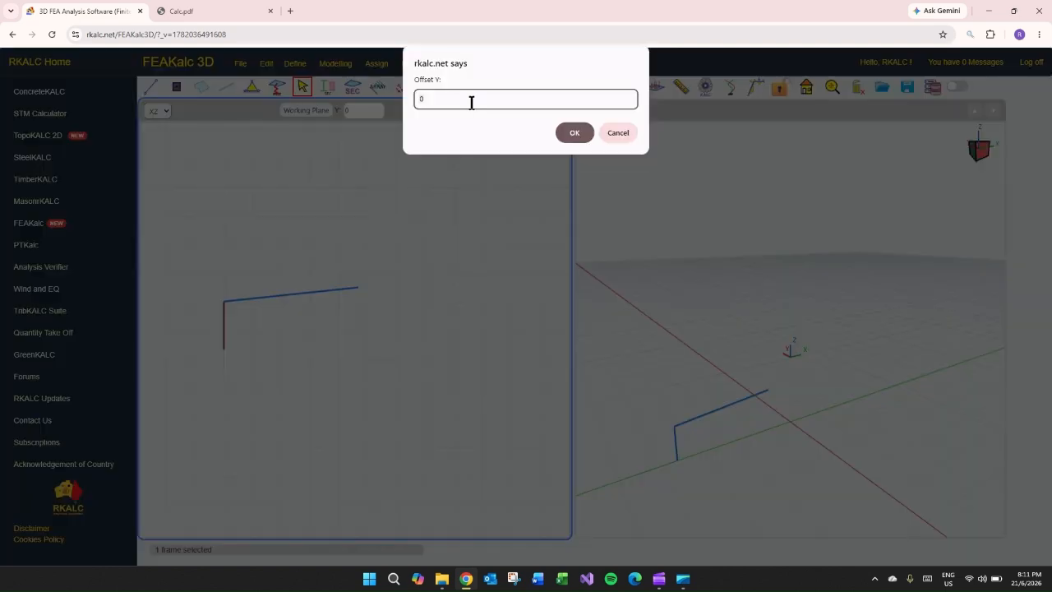
pyautogui.click(567, 135)
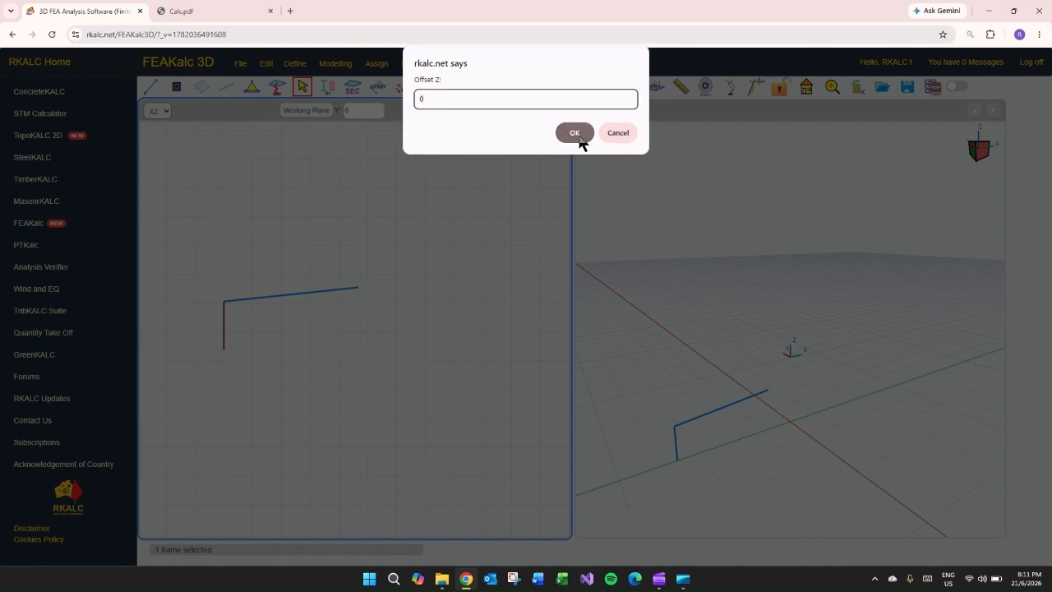
pyautogui.click(580, 140)
pyautogui.click(575, 135)
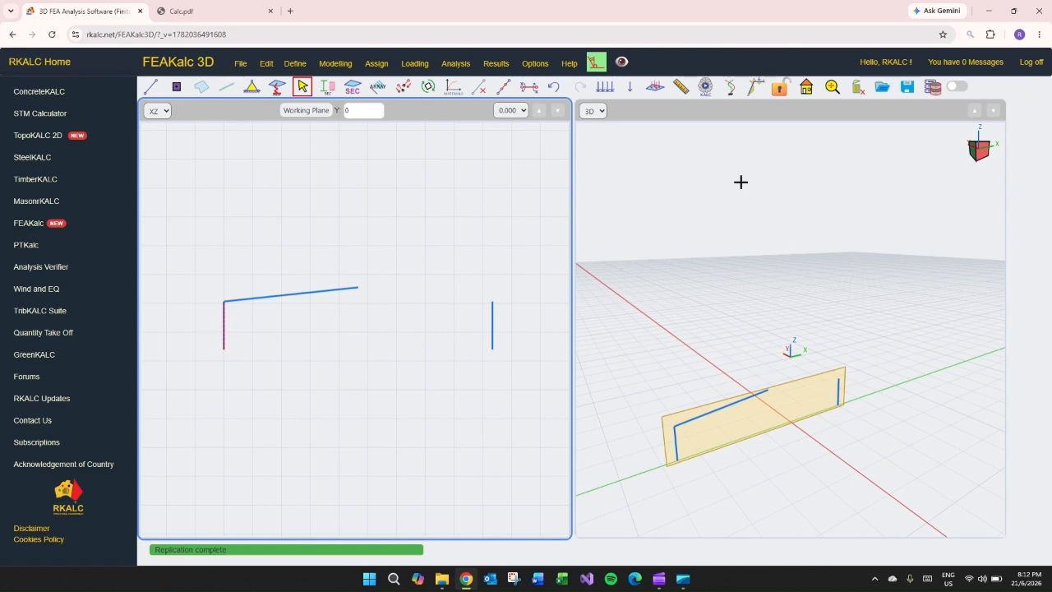
# Draw the second rafter from the ridge down to the top of the copied column.
pyautogui.click(150, 87)
pyautogui.moveTo(358, 288)
pyautogui.mouseDown()
pyautogui.moveTo(393, 253)
pyautogui.moveTo(493, 306)
pyautogui.mouseUp()
pyautogui.press('Escape')
# Replicate both rafters and the second column once with an X offset of 28 m to form the second bay.
pyautogui.moveTo(489, 261); pyautogui.dragTo(462, 289, button='middle')
pyautogui.click(304, 91)
pyautogui.moveTo(511, 286); pyautogui.dragTo(305, 356)
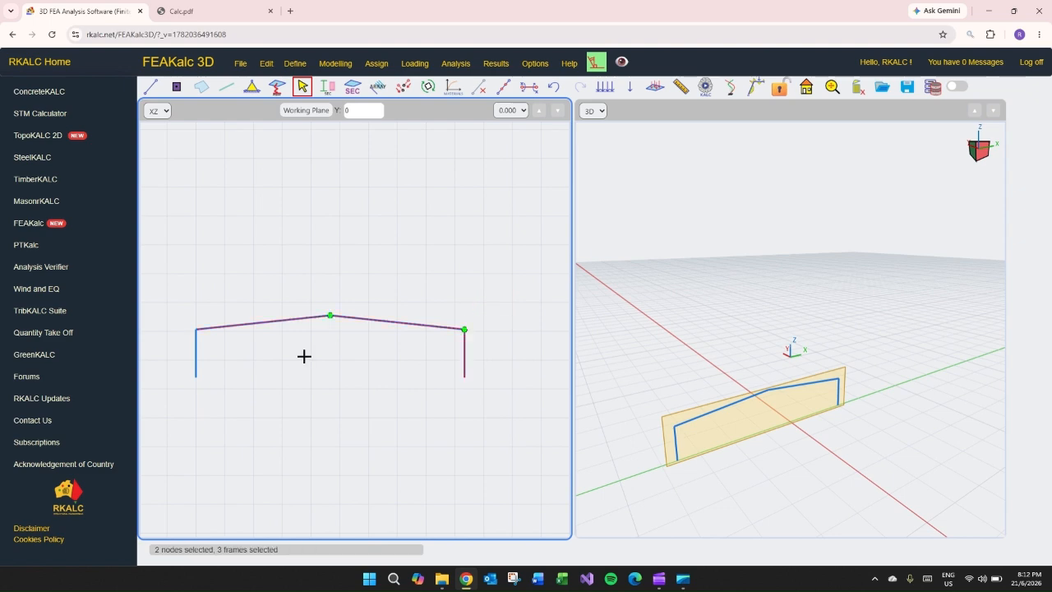
pyautogui.click(378, 87)
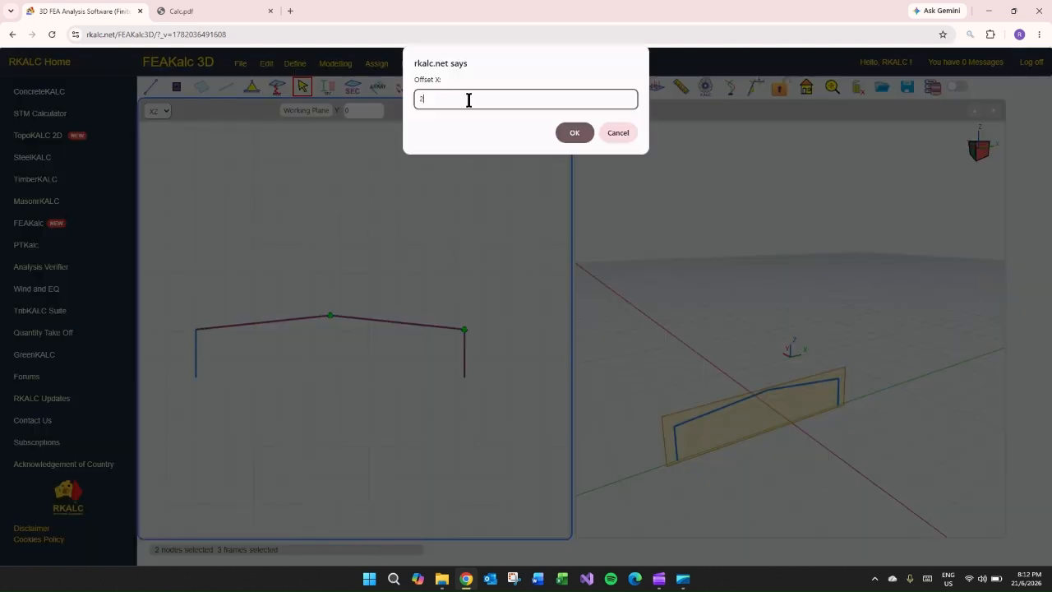
pyautogui.press('Return')
pyautogui.press('Return')
pyautogui.press('Return')
# Replicate the entire two-bay frame along Y at the drawing's 6 m frame spacing, with 7 copies.
pyautogui.moveTo(656, 168); pyautogui.dragTo(768, 274)
pyautogui.click(302, 87)
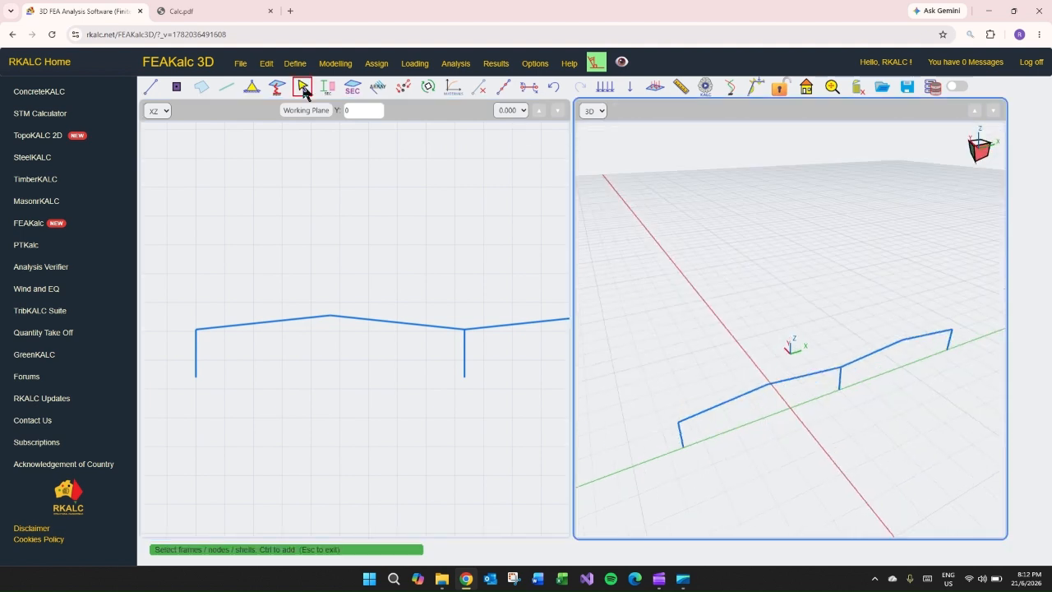
pyautogui.moveTo(981, 302); pyautogui.dragTo(641, 484)
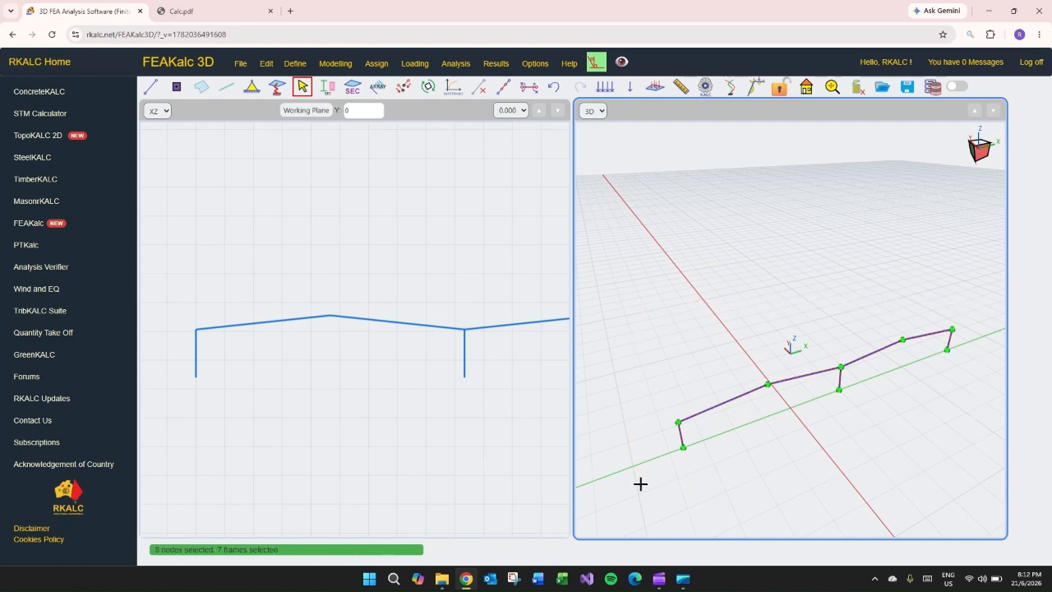
pyautogui.click(379, 89)
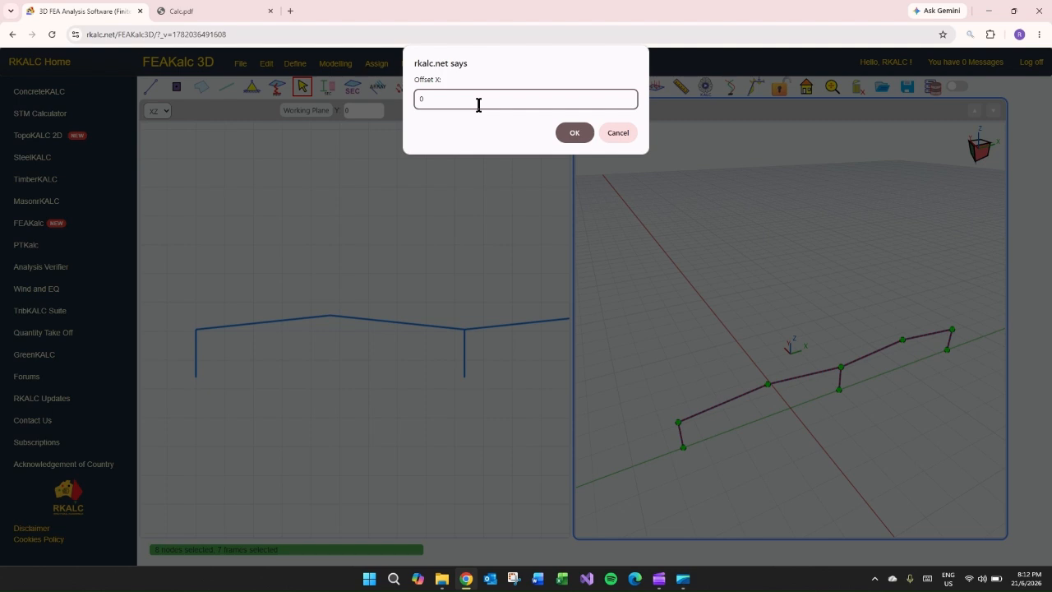
pyautogui.press('Return')
pyautogui.press('Return')
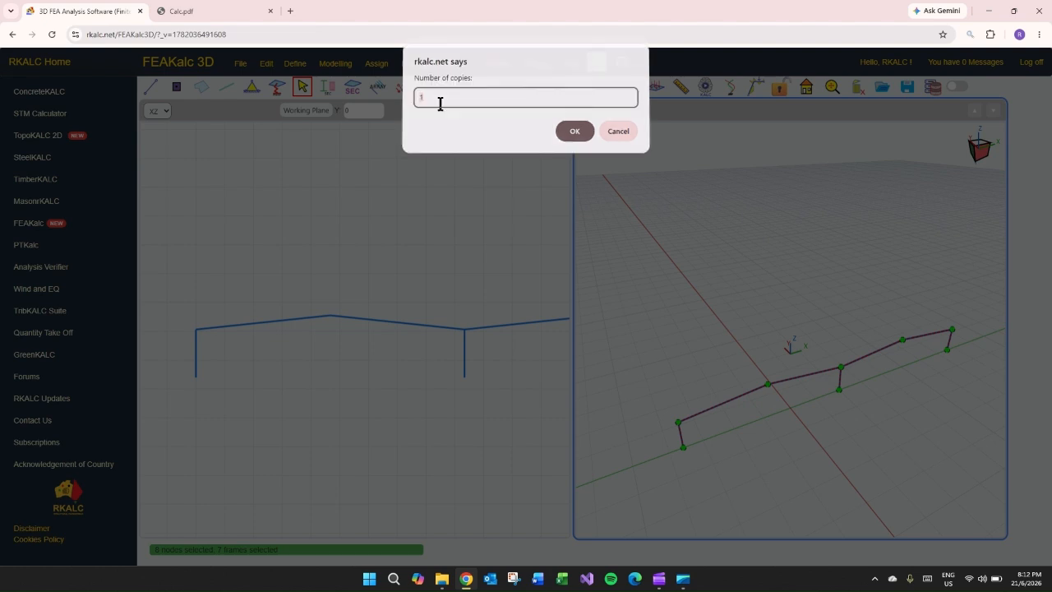
pyautogui.write('7')
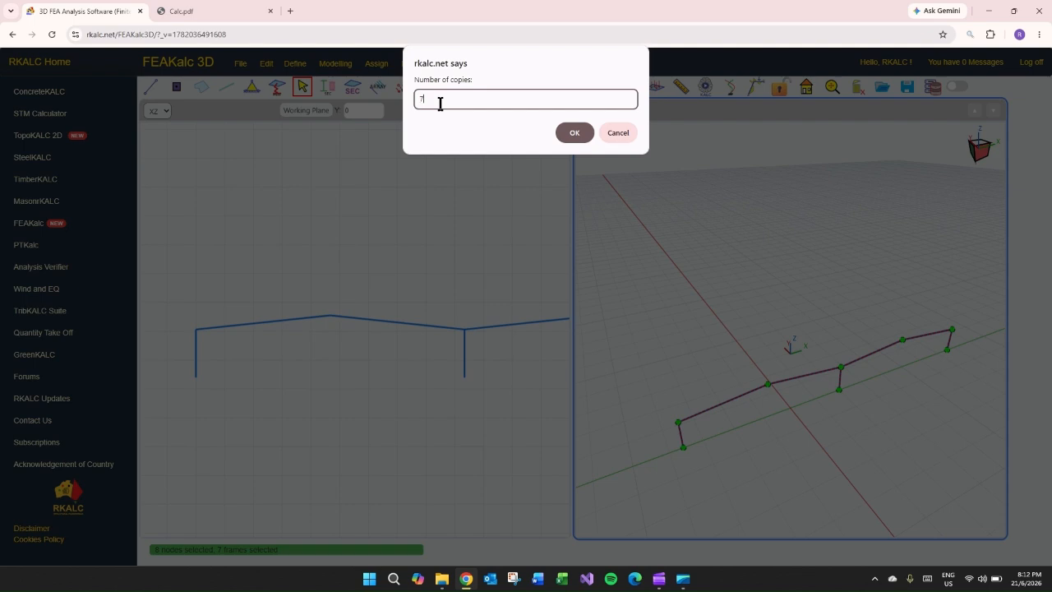
pyautogui.press('Return')
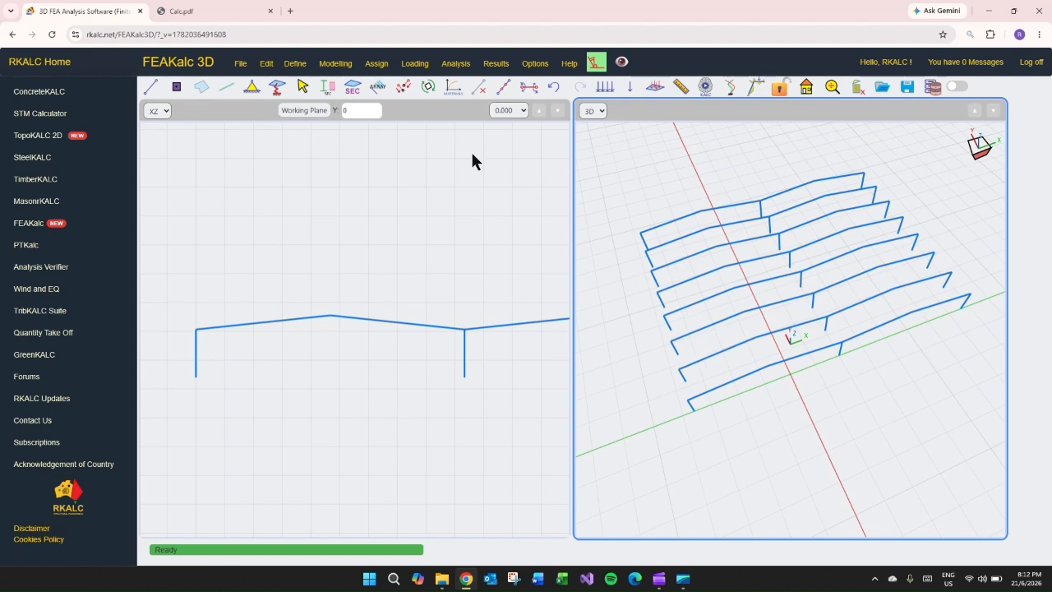
# Check the frame layout on the Calc.pdf plan, and replicate the last two-bay frame once along Y at the 6 m spacing.
pyautogui.hotkey('ctrl', 'Tab')
pyautogui.scroll(-3, 623, 353)
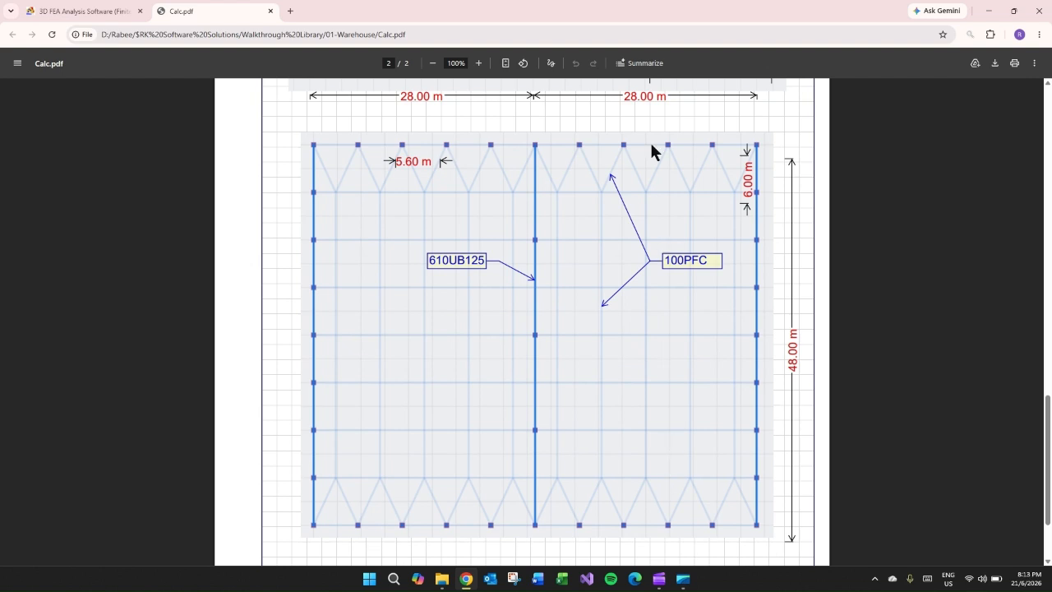
pyautogui.hotkey('ctrl', 'Tab')
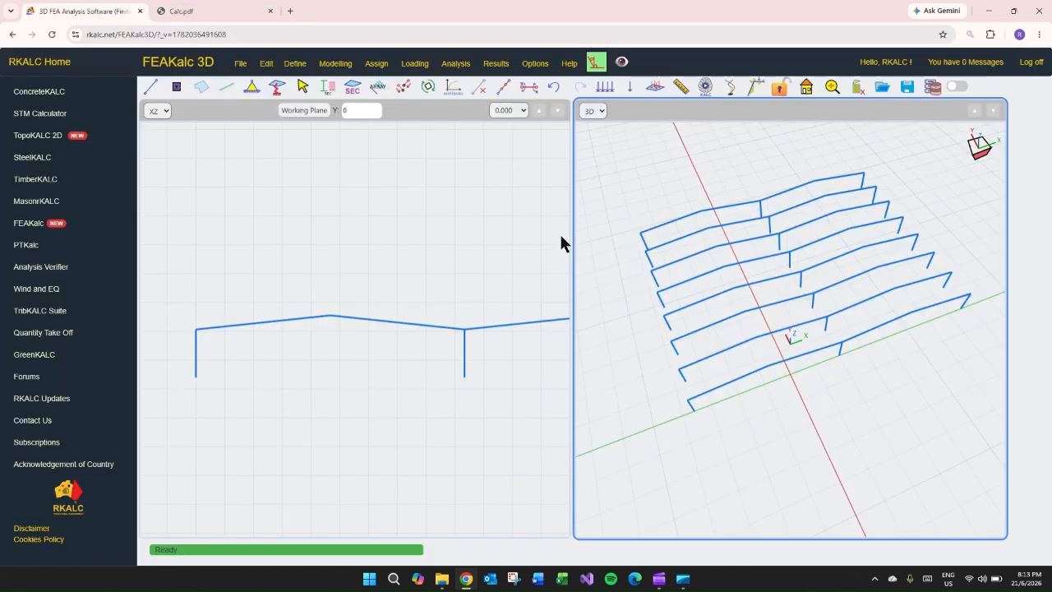
pyautogui.moveTo(636, 369); pyautogui.dragTo(931, 348, button='middle')
pyautogui.press('Escape')
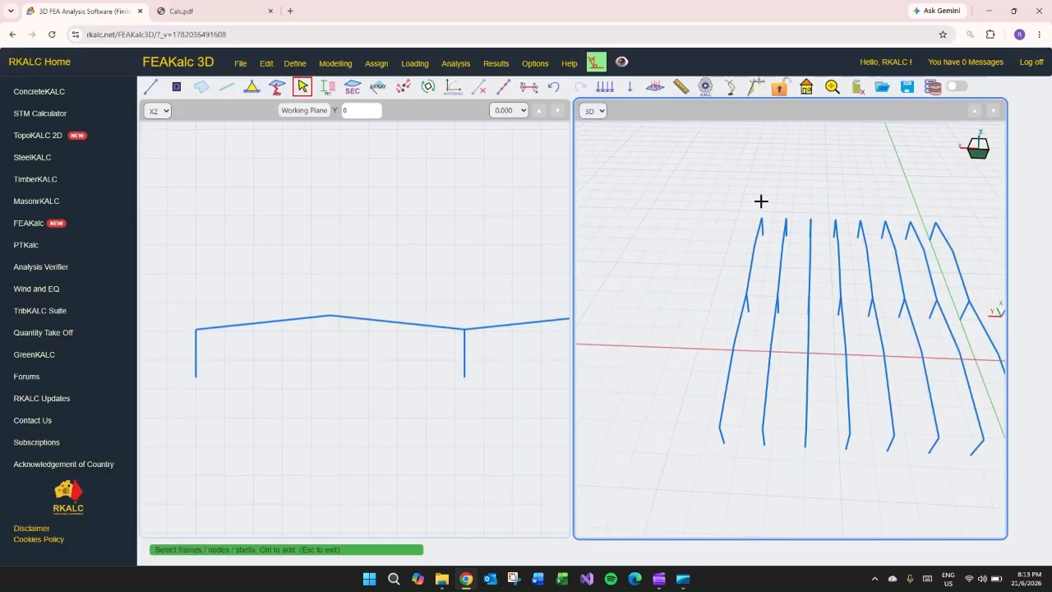
pyautogui.moveTo(761, 202); pyautogui.dragTo(735, 299)
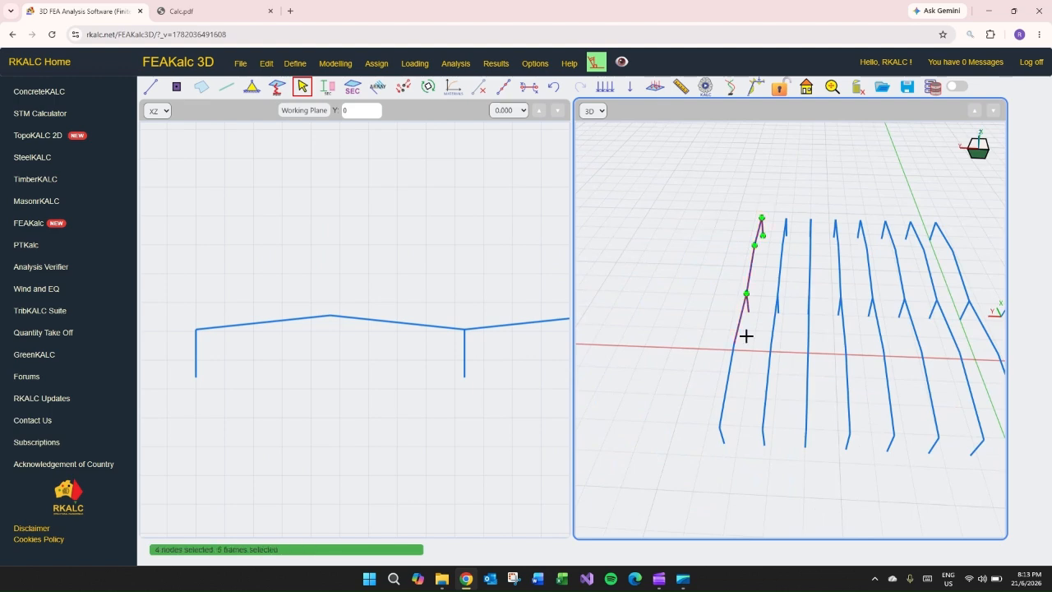
pyautogui.moveTo(746, 336); pyautogui.dragTo(700, 469)
pyautogui.click(478, 92)
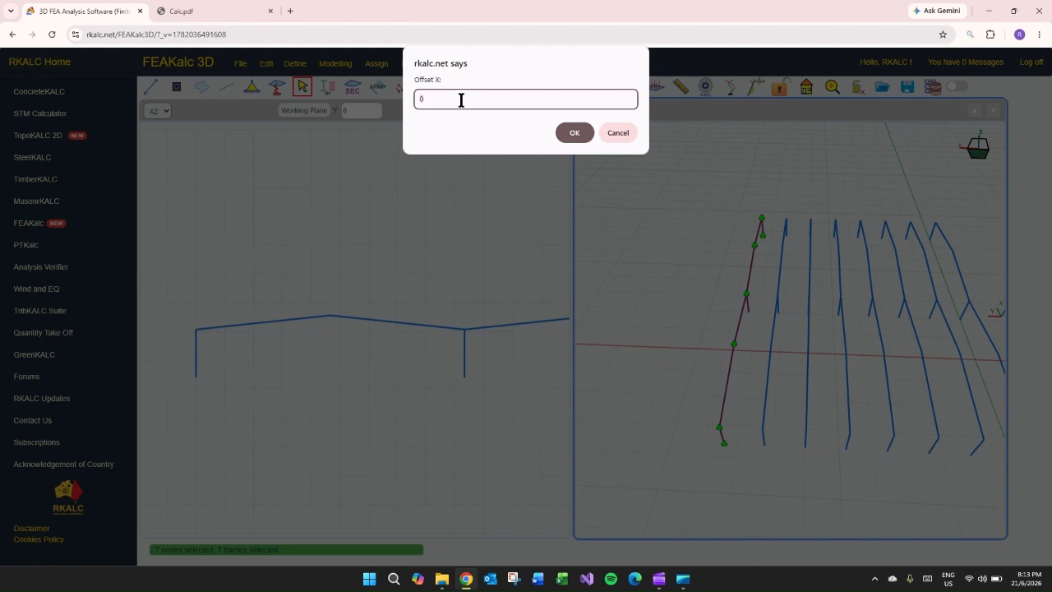
pyautogui.press('Return')
pyautogui.press('Return')
pyautogui.press('Escape')
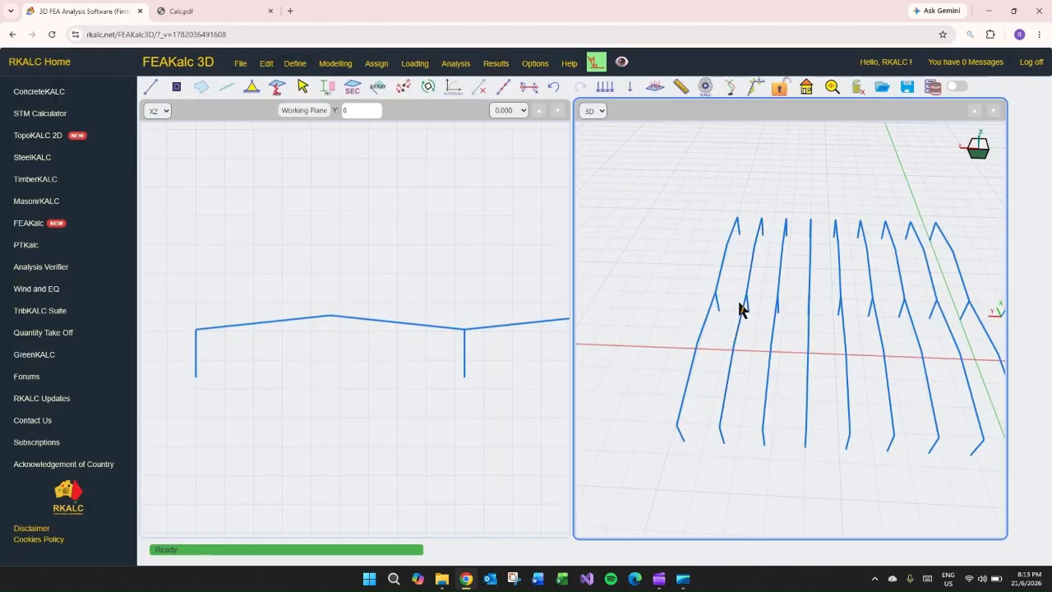
# Draw longitudinal beams between the first two frames, joining the column tops along both outer rows and the middle row.
pyautogui.moveTo(742, 308); pyautogui.dragTo(804, 377)
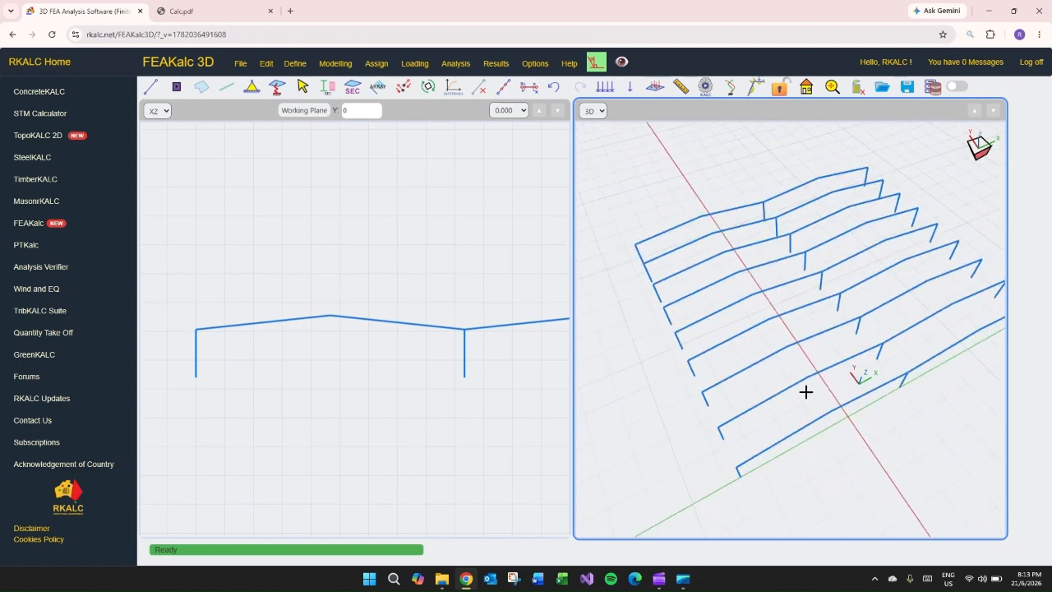
pyautogui.click(151, 89)
pyautogui.moveTo(736, 468)
pyautogui.mouseDown()
pyautogui.moveTo(723, 437)
pyautogui.moveTo(759, 420)
pyautogui.mouseUp()
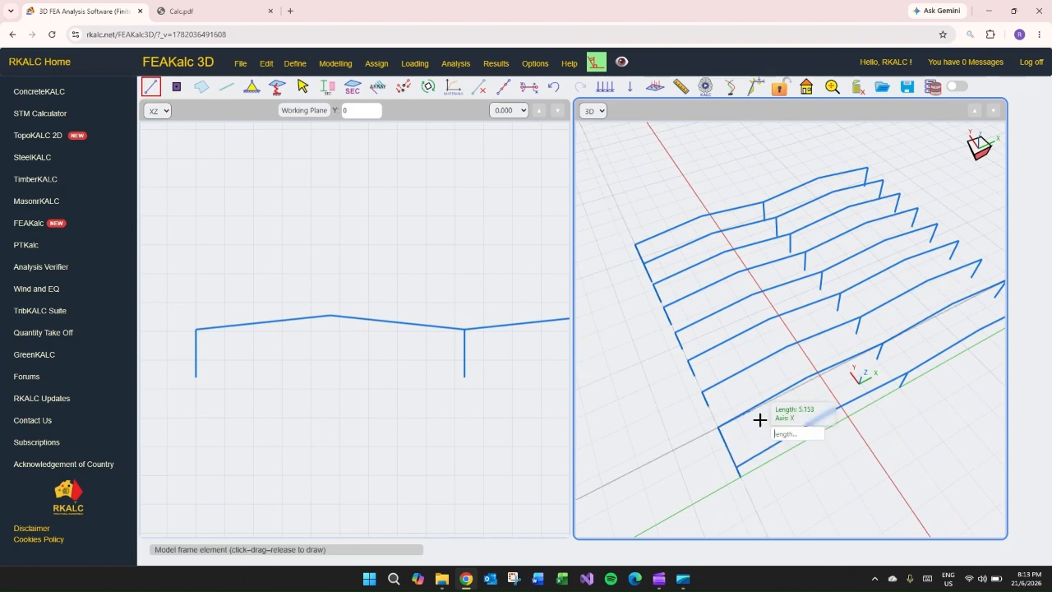
pyautogui.press('Escape')
pyautogui.moveTo(684, 193); pyautogui.dragTo(623, 194, button='middle')
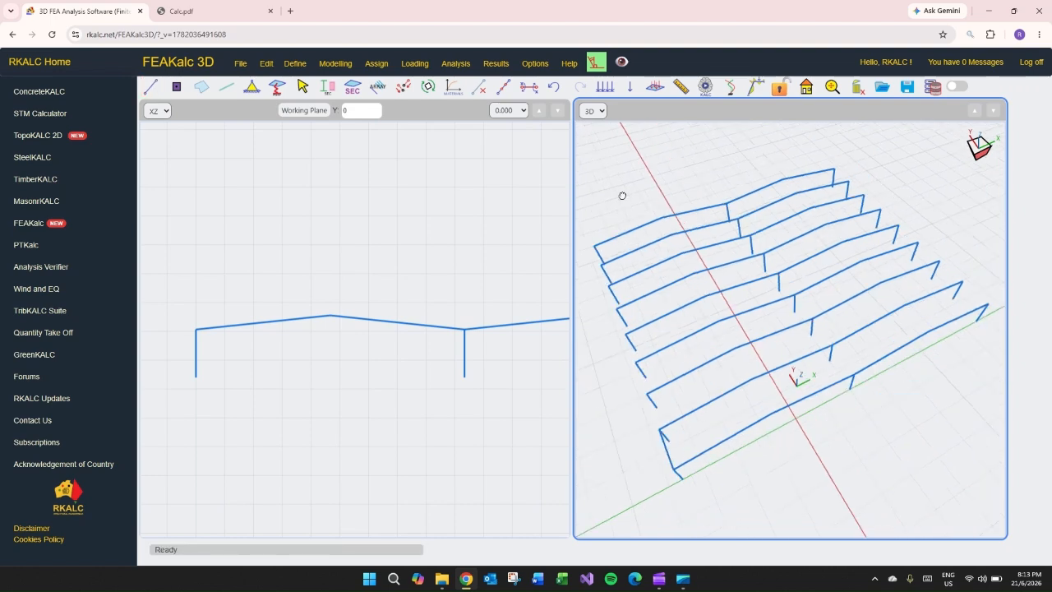
pyautogui.click(150, 87)
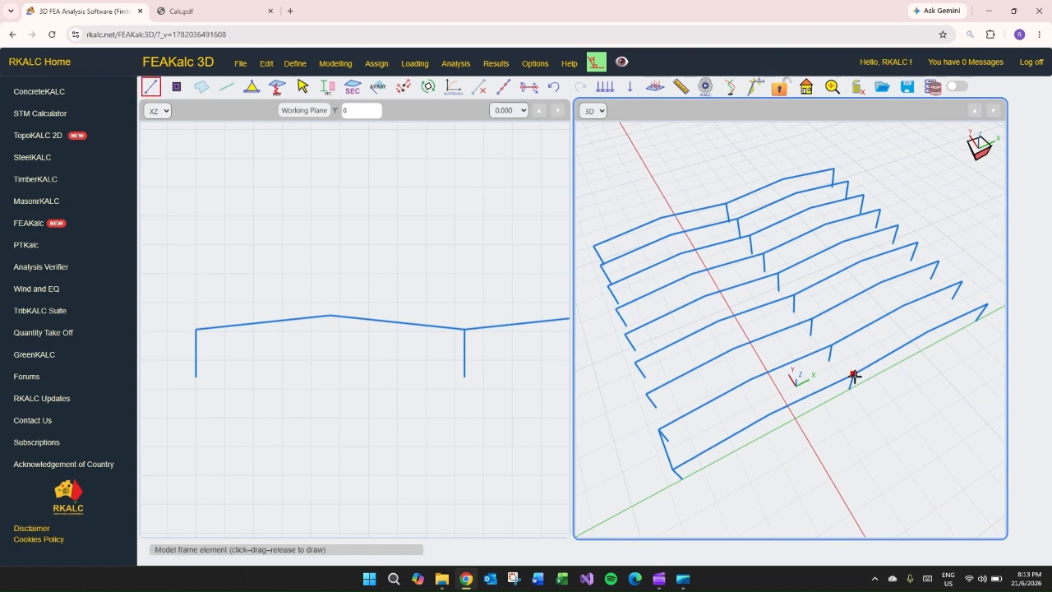
pyautogui.moveTo(854, 375); pyautogui.dragTo(847, 342)
pyautogui.moveTo(986, 304); pyautogui.dragTo(965, 281)
pyautogui.press('Escape')
# Replicate the three longitudinal beams along Y at the frame spacing with 7 copies.
pyautogui.click(303, 88)
pyautogui.click(666, 449)
pyautogui.keyDown('ctrl'); pyautogui.click(840, 359); pyautogui.keyUp('ctrl')
pyautogui.keyDown('ctrl'); pyautogui.click(970, 294); pyautogui.keyUp('ctrl')
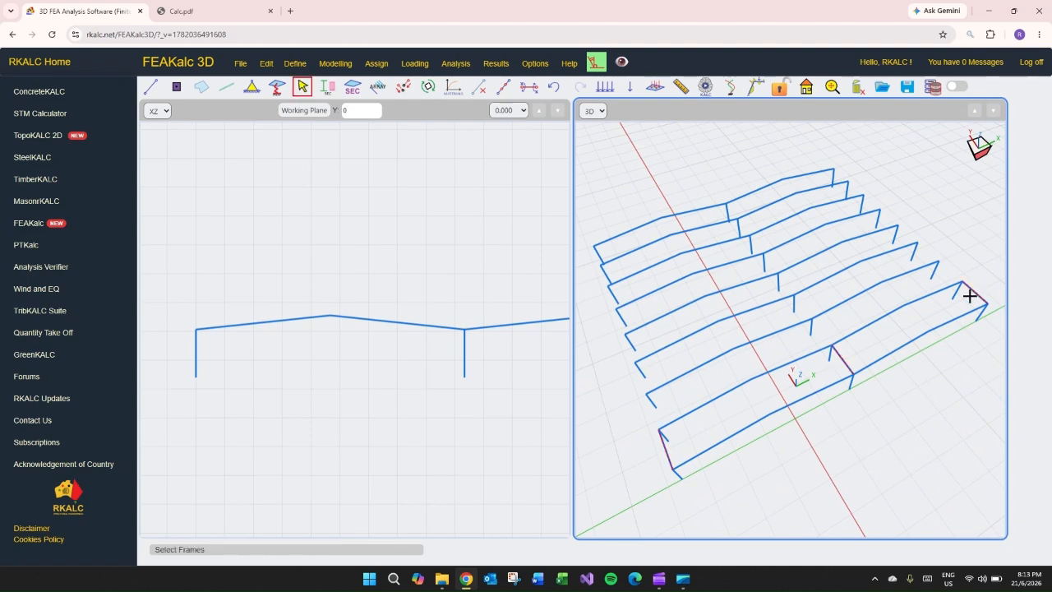
pyautogui.hotkey('ctrl', 'v')
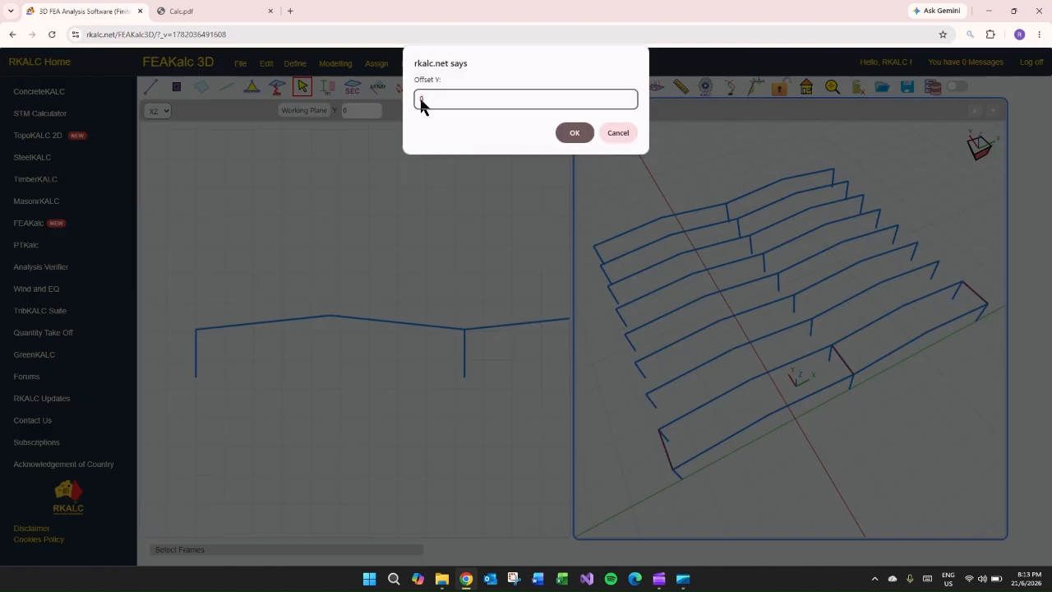
pyautogui.press('Return')
pyautogui.press('BackSpace')
pyautogui.write('7')
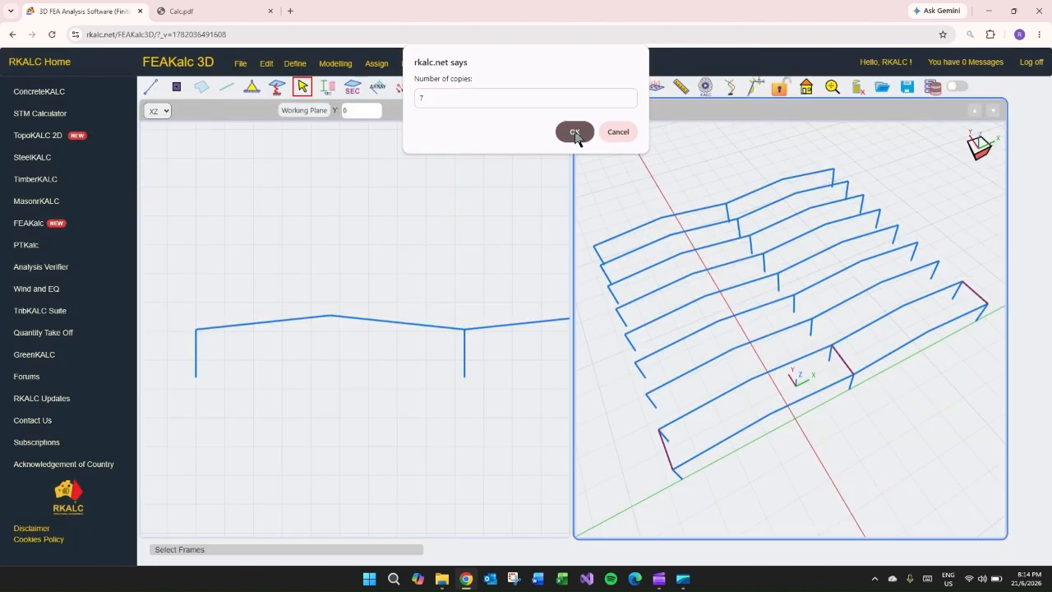
pyautogui.click(575, 132)
pyautogui.scroll(3, 788, 290)
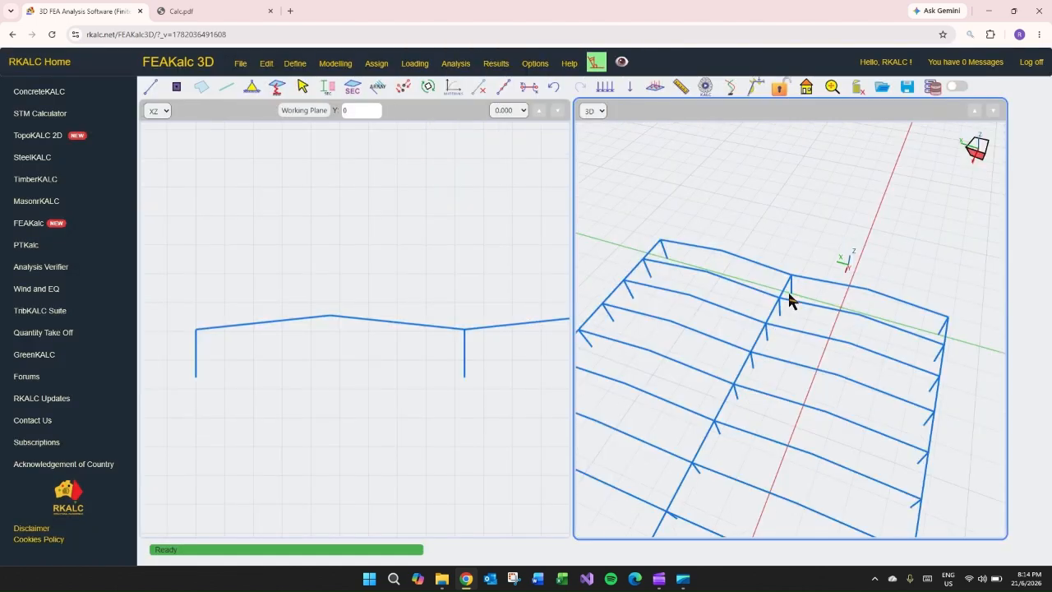
pyautogui.moveTo(789, 294); pyautogui.dragTo(833, 442)
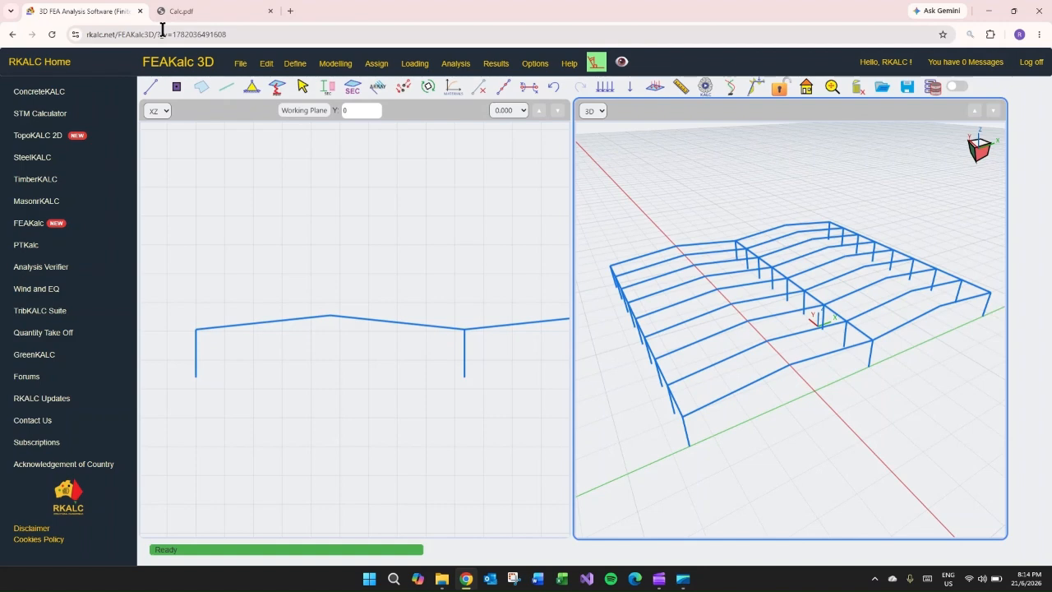
# Check the middle column layout on the Calc.pdf plan, and delete the middle-row column of the second frame.
pyautogui.click(212, 11)
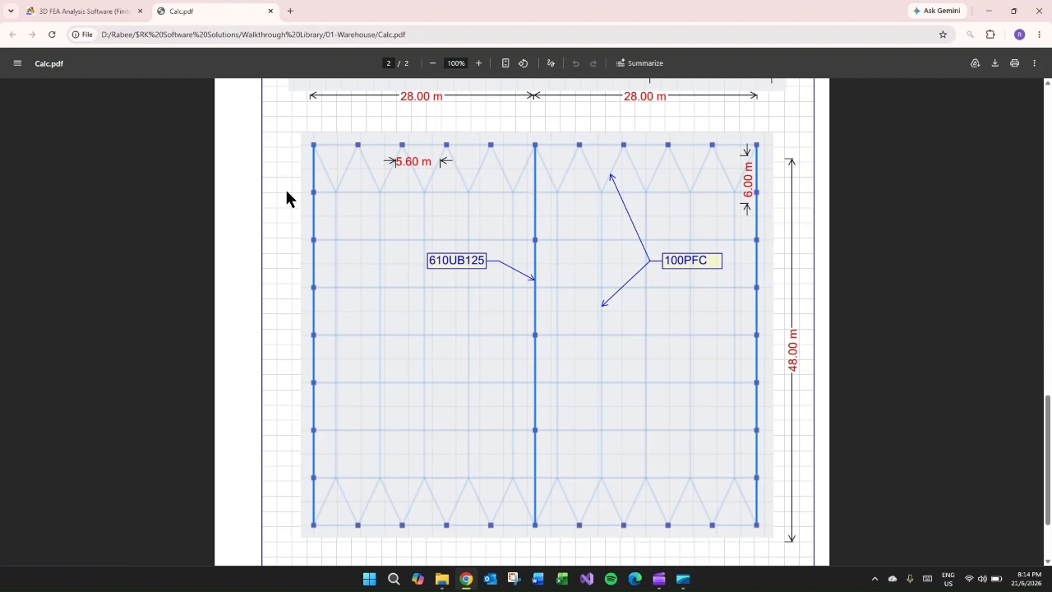
pyautogui.click(44, 18)
pyautogui.moveTo(785, 322); pyautogui.dragTo(878, 341)
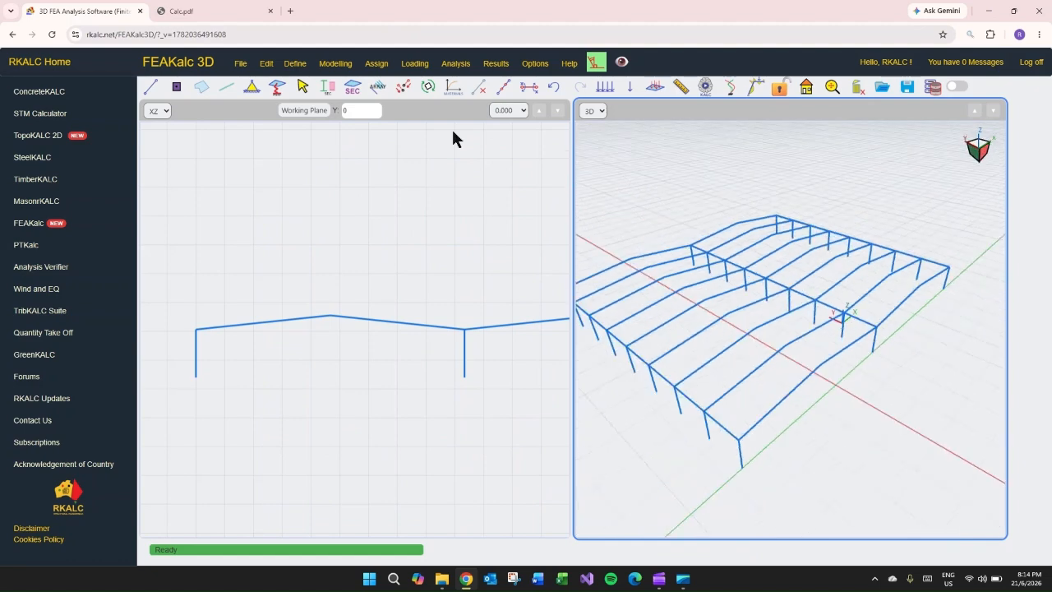
pyautogui.click(302, 87)
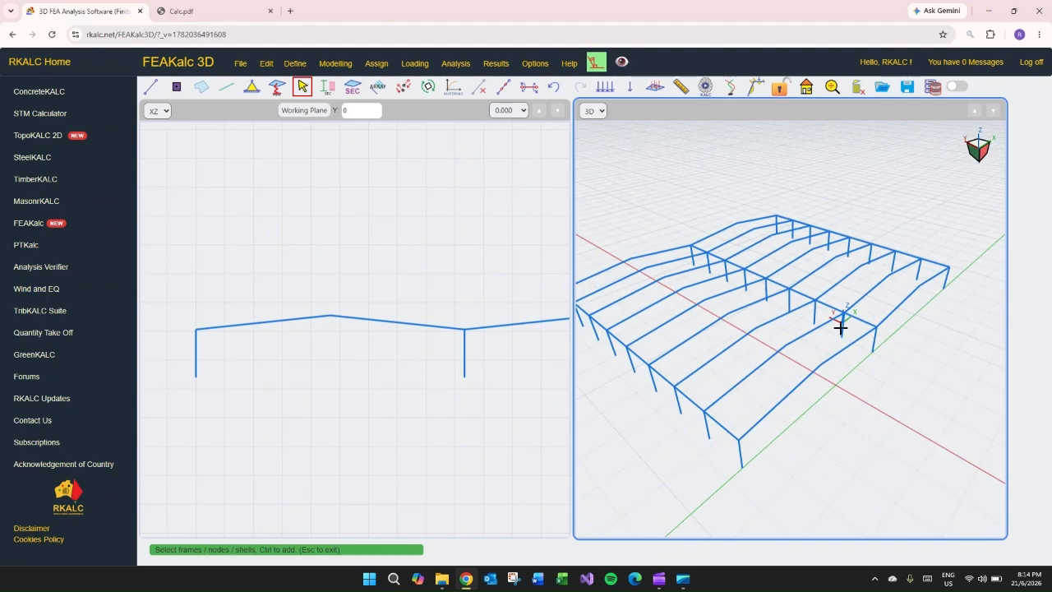
pyautogui.press('Escape')
pyautogui.moveTo(804, 318); pyautogui.dragTo(847, 385)
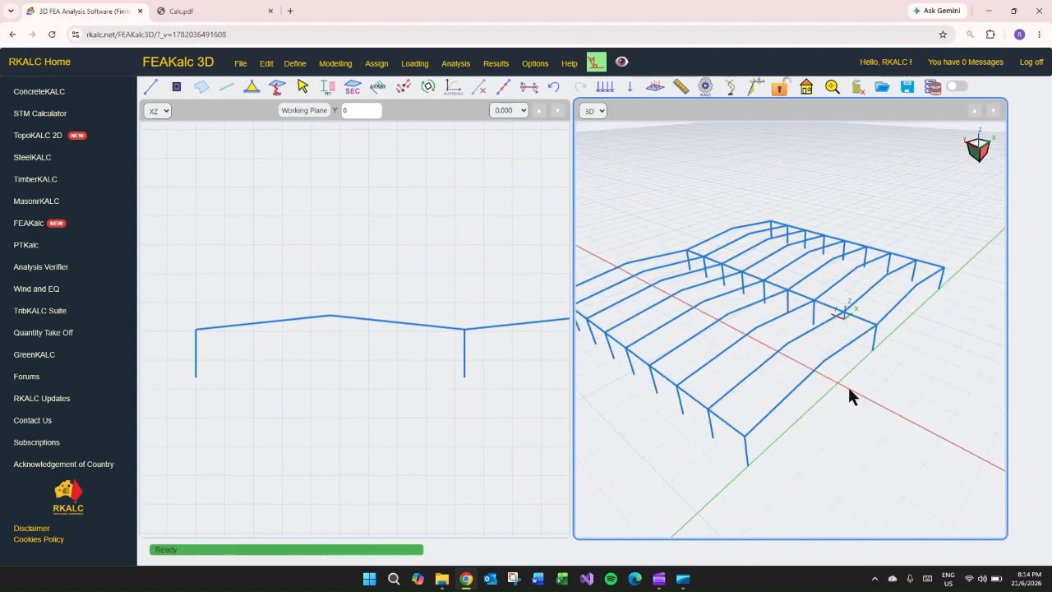
# Set the 2D view to the YZ plane through the middle column row at X 10.006.
pyautogui.click(176, 135)
pyautogui.click(157, 111)
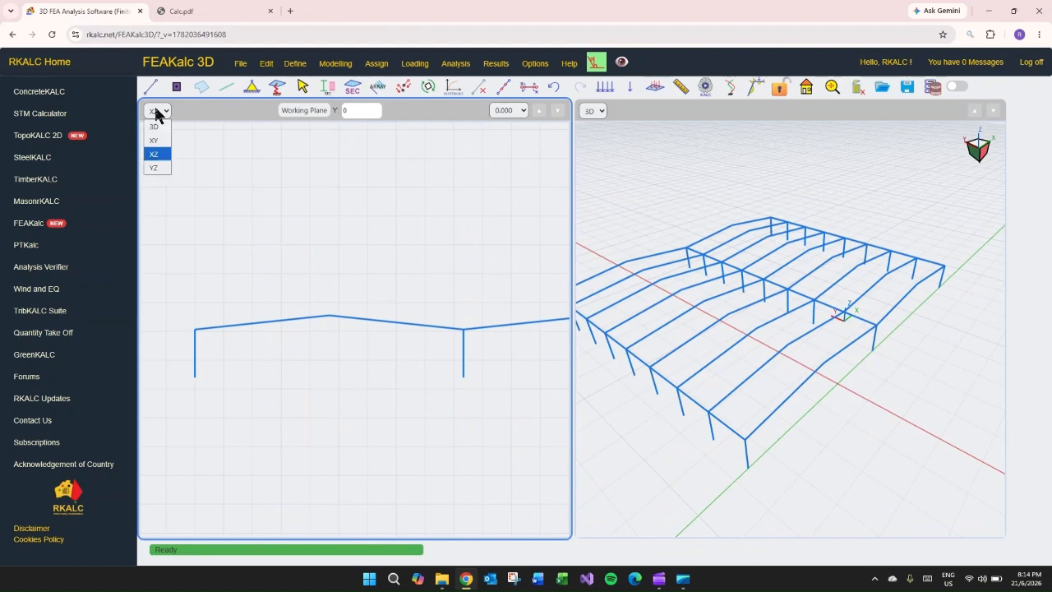
pyautogui.click(154, 168)
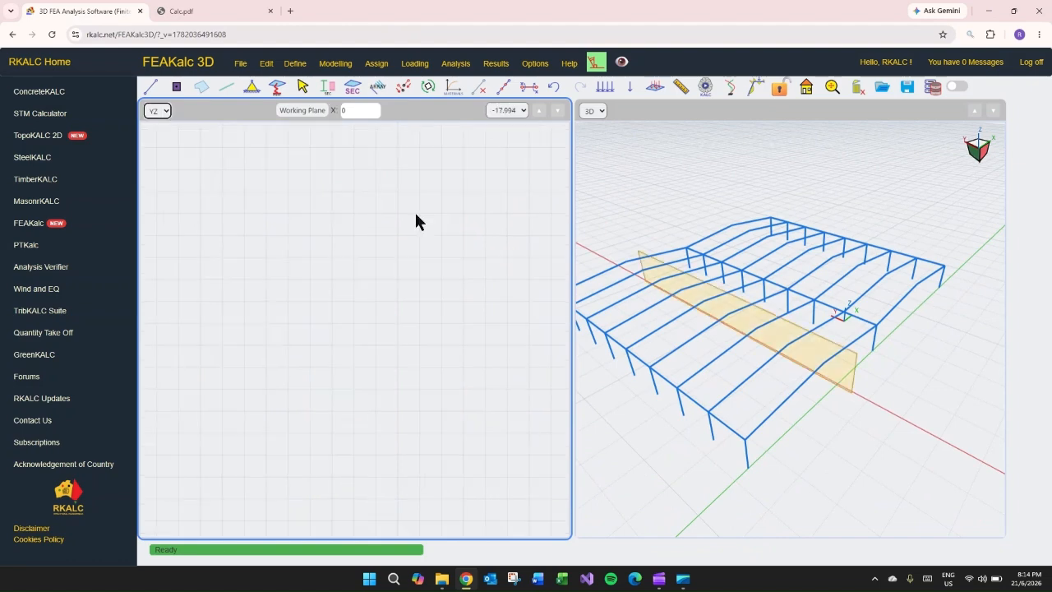
pyautogui.click(537, 111)
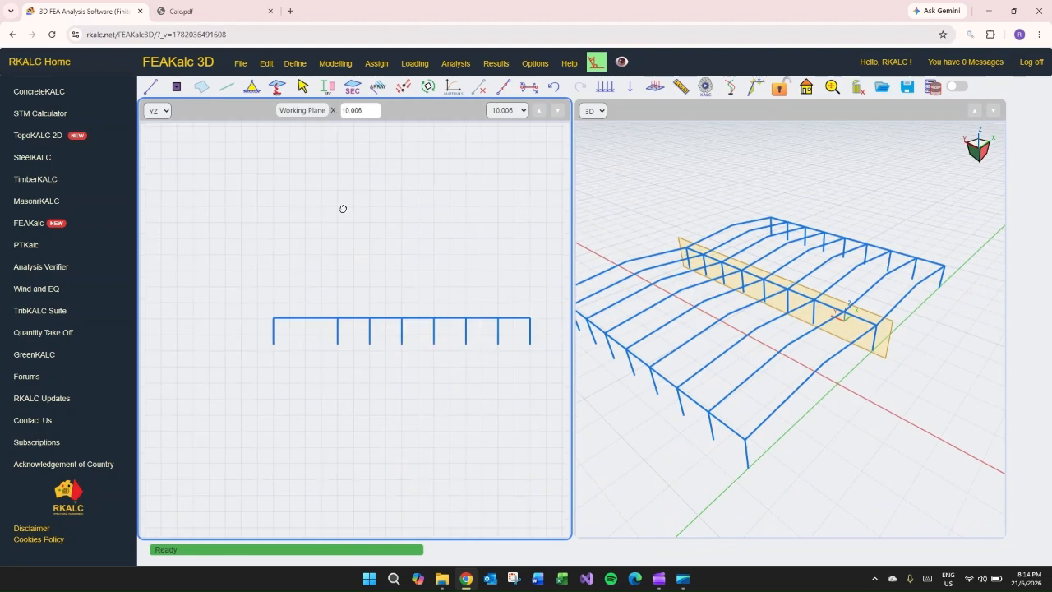
pyautogui.moveTo(343, 209); pyautogui.dragTo(281, 226, button='middle')
# Delete the three remaining surplus middle-row columns so that only every second frame has one.
pyautogui.click(303, 87)
pyautogui.click(308, 350)
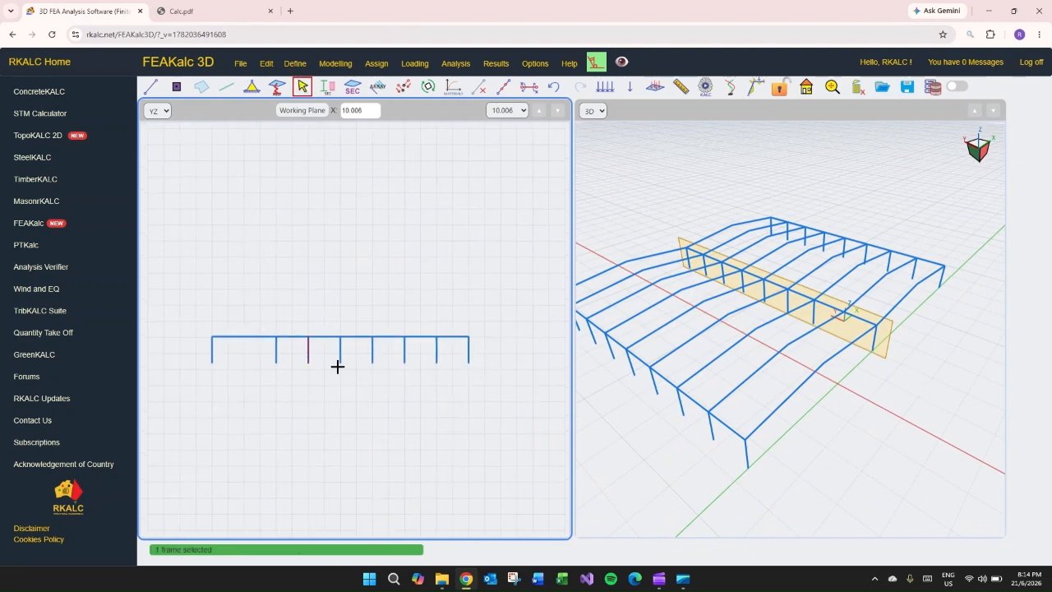
pyautogui.click(365, 352)
pyautogui.moveTo(365, 353); pyautogui.dragTo(364, 353)
pyautogui.moveTo(447, 348); pyautogui.dragTo(428, 353)
pyautogui.press('Delete')
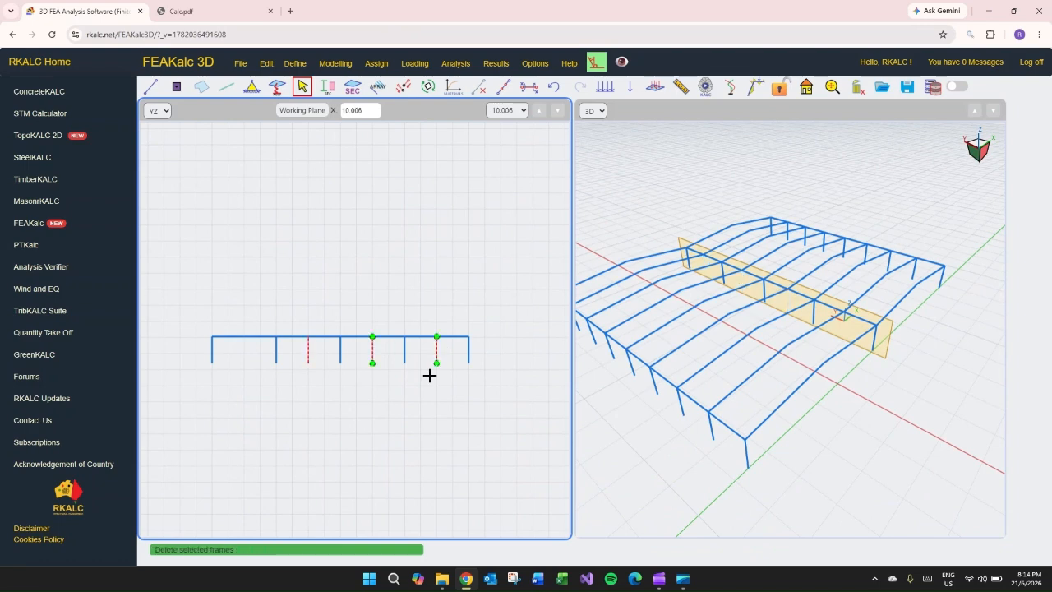
pyautogui.press('Escape')
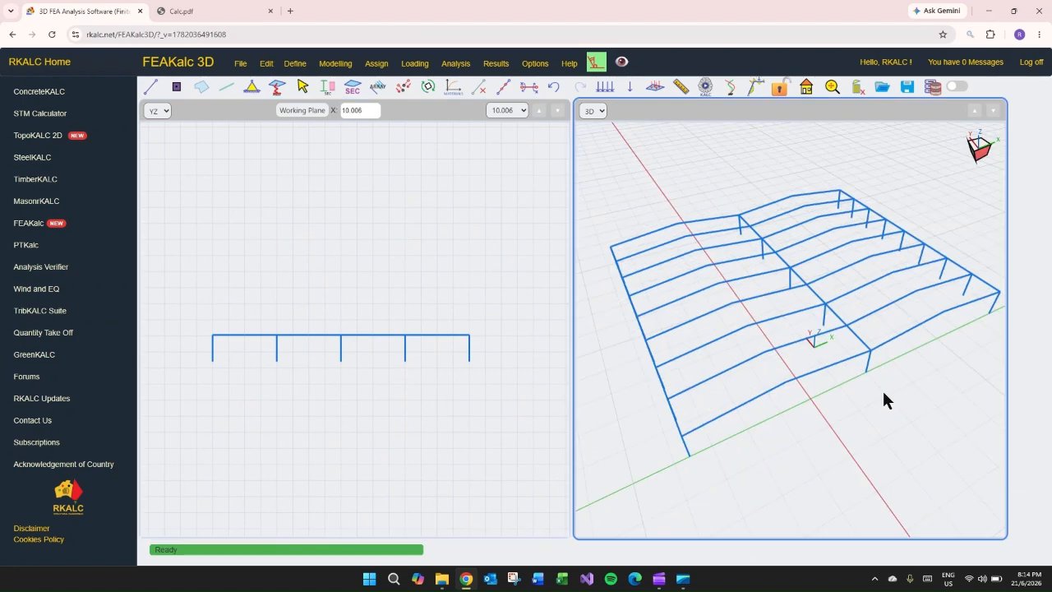
pyautogui.moveTo(884, 393); pyautogui.dragTo(893, 399)
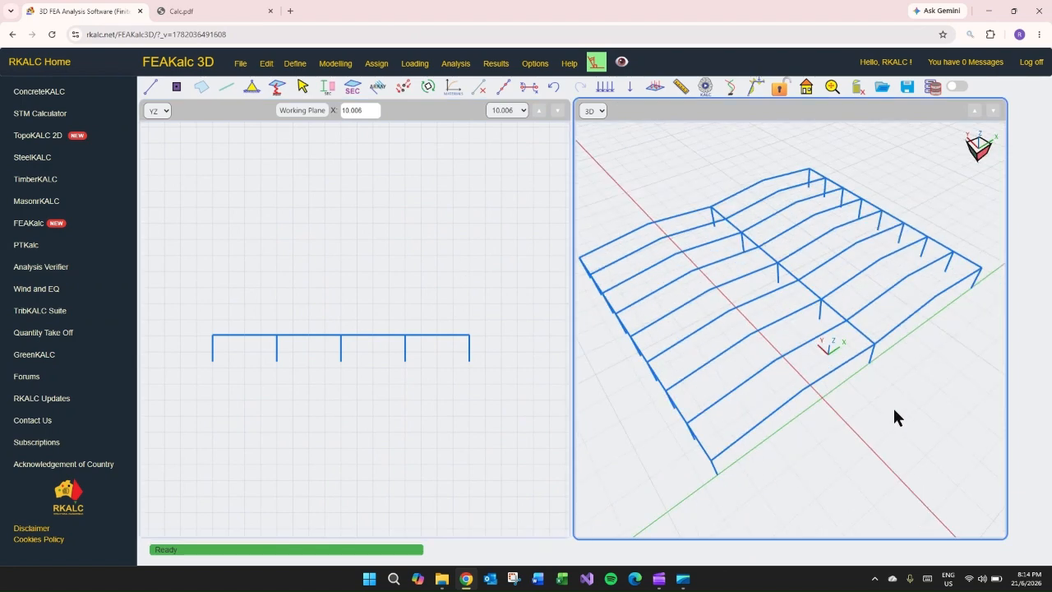
# Check the end-wall column spacing on the Calc.pdf plan, and set the 2D view to the XZ plane of the end frame at Y 0.
pyautogui.click(219, 7)
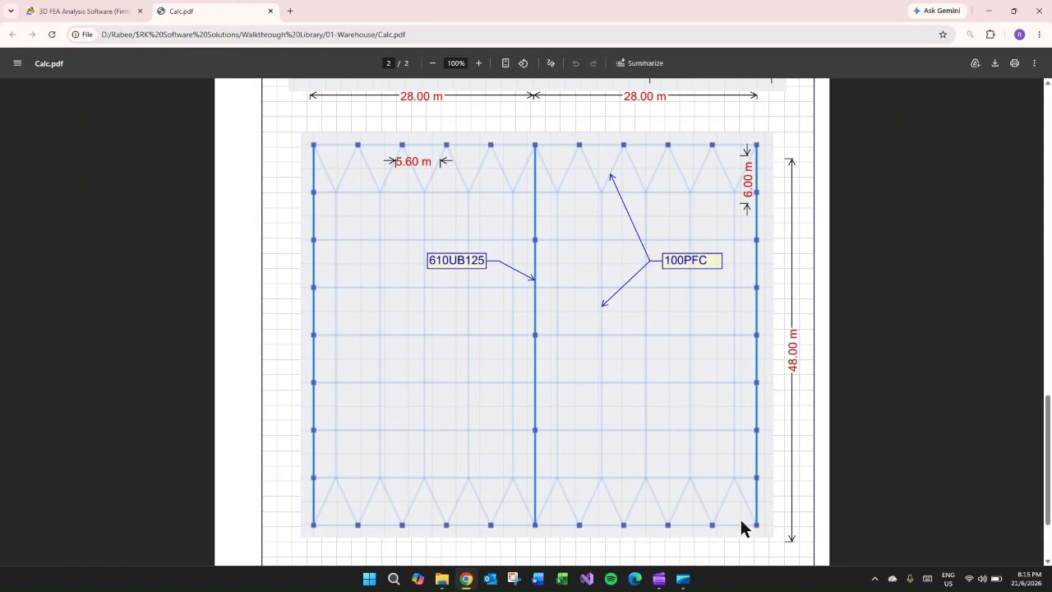
pyautogui.click(37, 13)
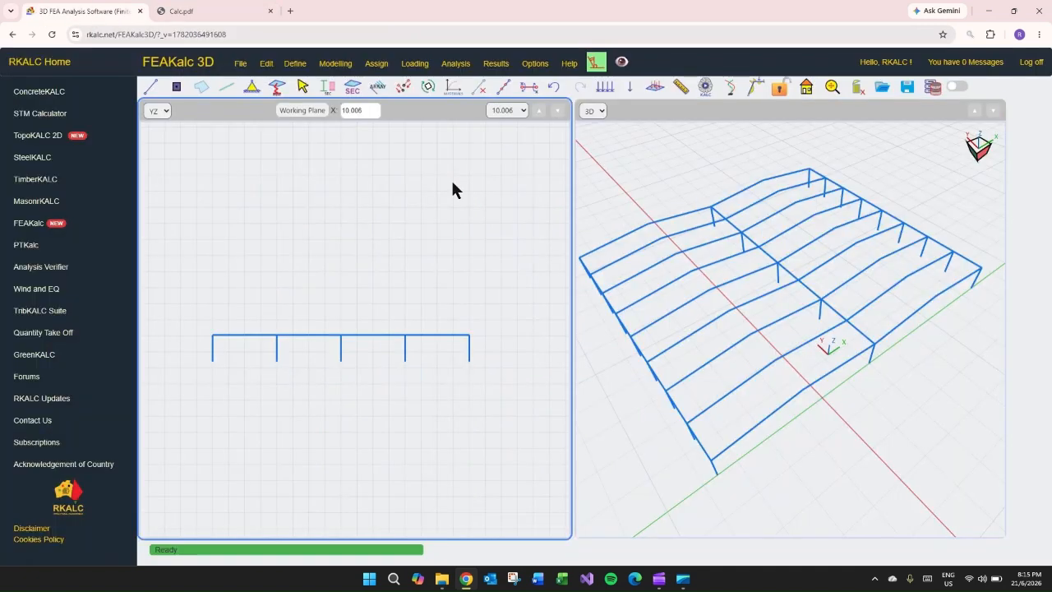
pyautogui.click(157, 111)
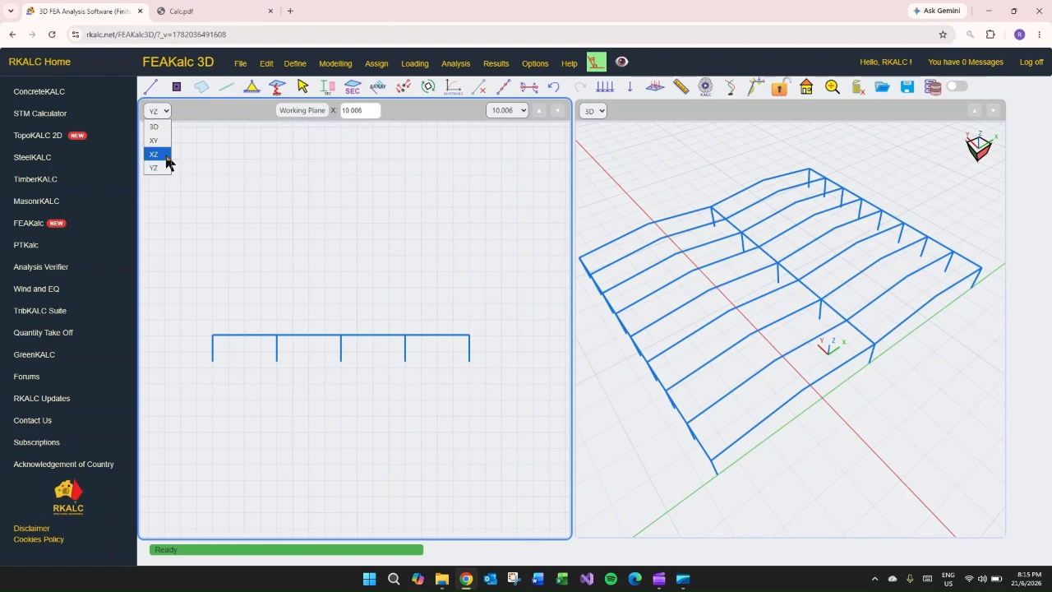
pyautogui.click(156, 154)
pyautogui.click(558, 111)
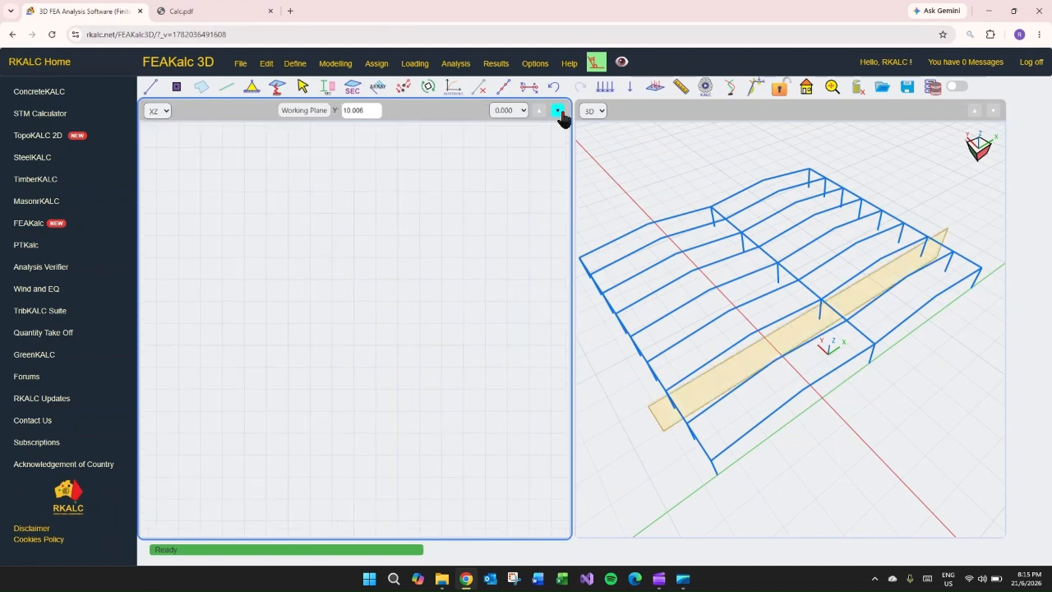
pyautogui.click(558, 110)
pyautogui.click(831, 87)
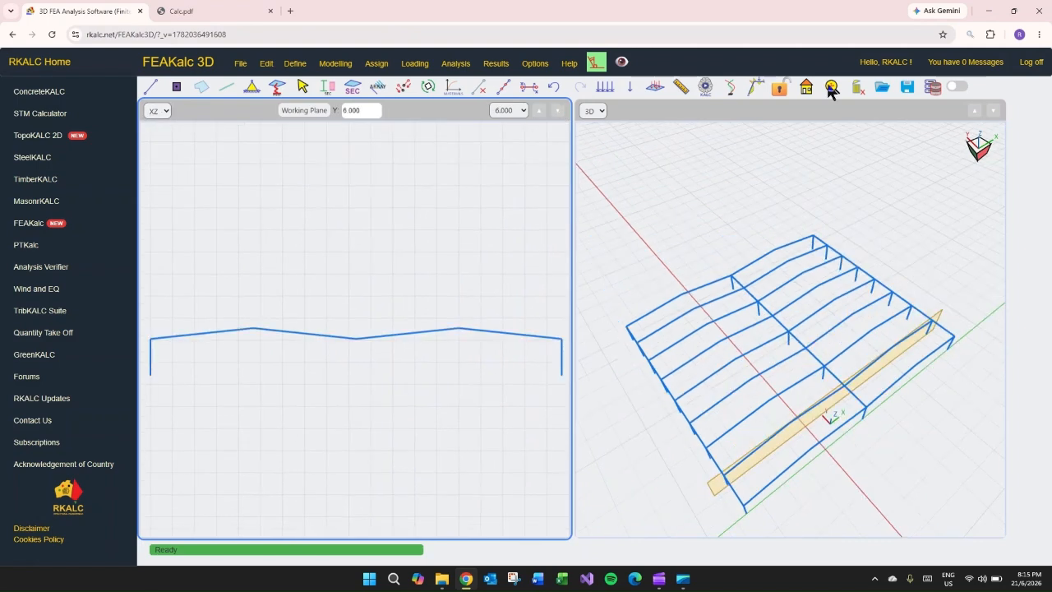
pyautogui.click(559, 110)
# Draw a horizontal frame element from the base of the first outer column to the base of the middle column.
pyautogui.click(150, 88)
pyautogui.moveTo(176, 351); pyautogui.dragTo(354, 350)
pyautogui.press('Escape')
# Divide the horizontal base element of the first bay into 5 equal divisions.
pyautogui.click(303, 88)
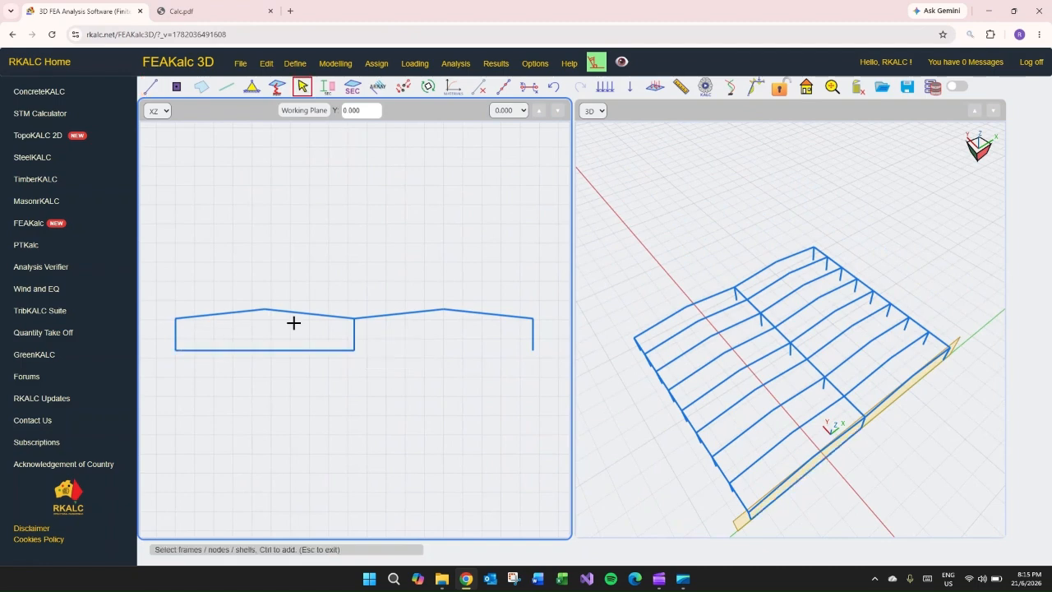
pyautogui.click(279, 350)
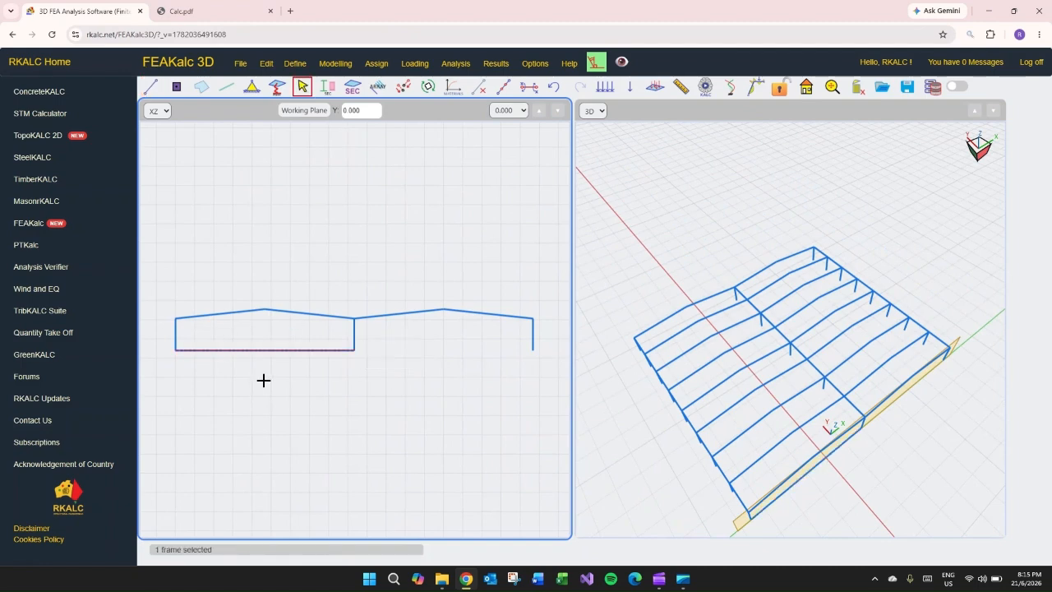
pyautogui.click(505, 88)
pyautogui.moveTo(535, 284); pyautogui.dragTo(507, 281)
pyautogui.write('5')
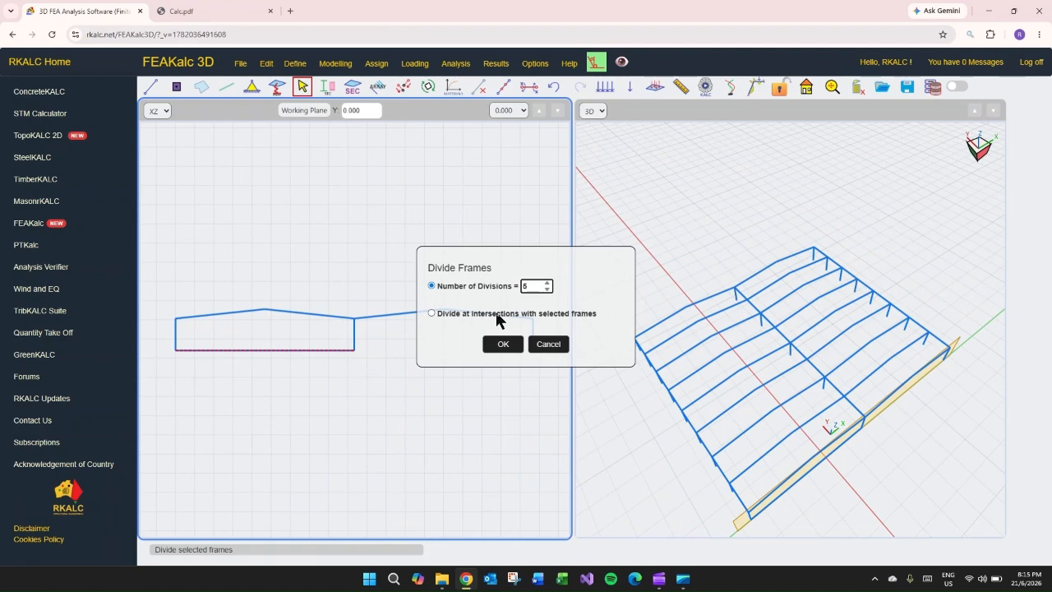
pyautogui.click(503, 344)
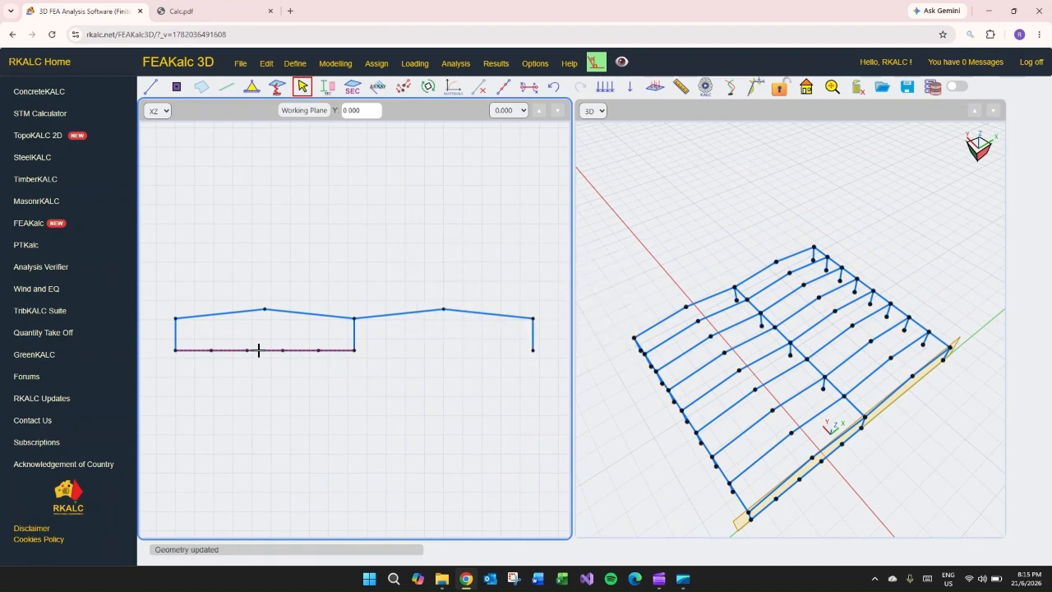
# Draw four vertical frame elements from the first bay's base division nodes up past the rafters of the end frame.
pyautogui.click(151, 85)
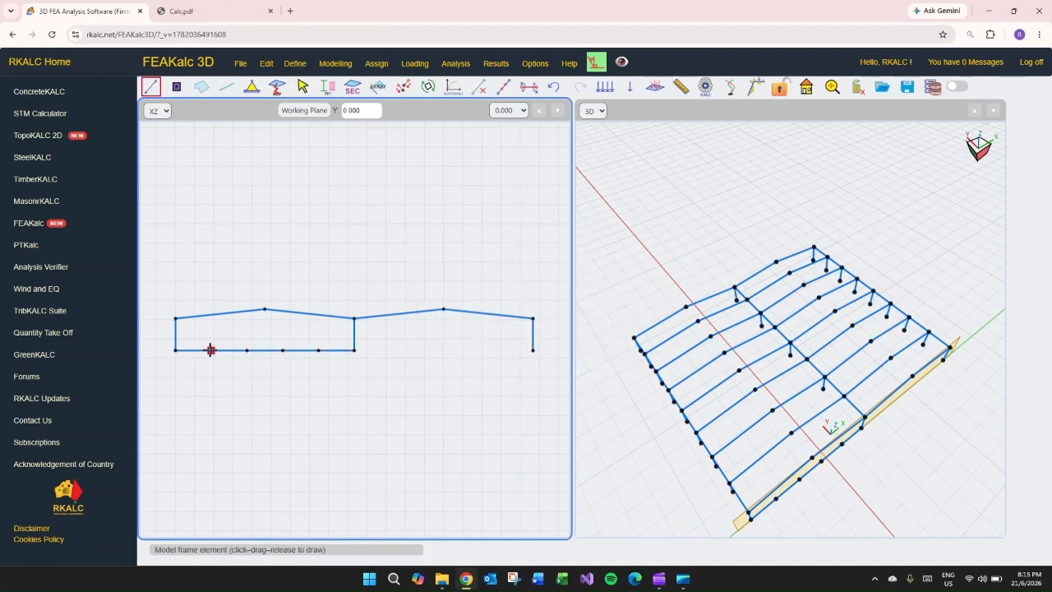
pyautogui.moveTo(211, 351); pyautogui.dragTo(212, 214)
pyautogui.moveTo(248, 351); pyautogui.dragTo(247, 240)
pyautogui.moveTo(282, 350); pyautogui.dragTo(283, 269)
pyautogui.moveTo(318, 350); pyautogui.dragTo(318, 288)
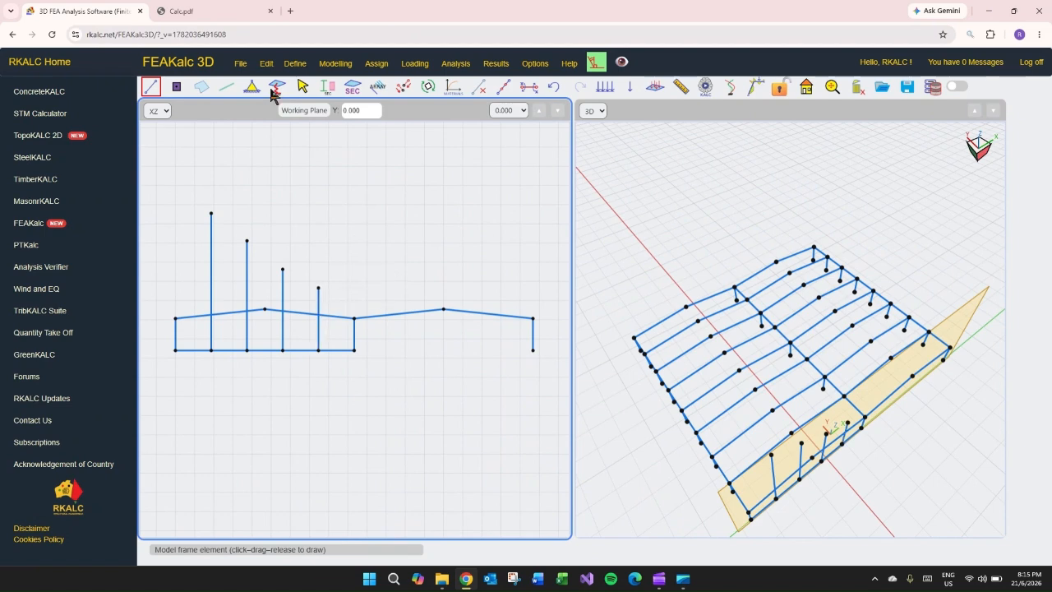
# Divide the four vertical elements and the first bay's rafters at their intersections.
pyautogui.click(302, 87)
pyautogui.moveTo(343, 248); pyautogui.dragTo(202, 325)
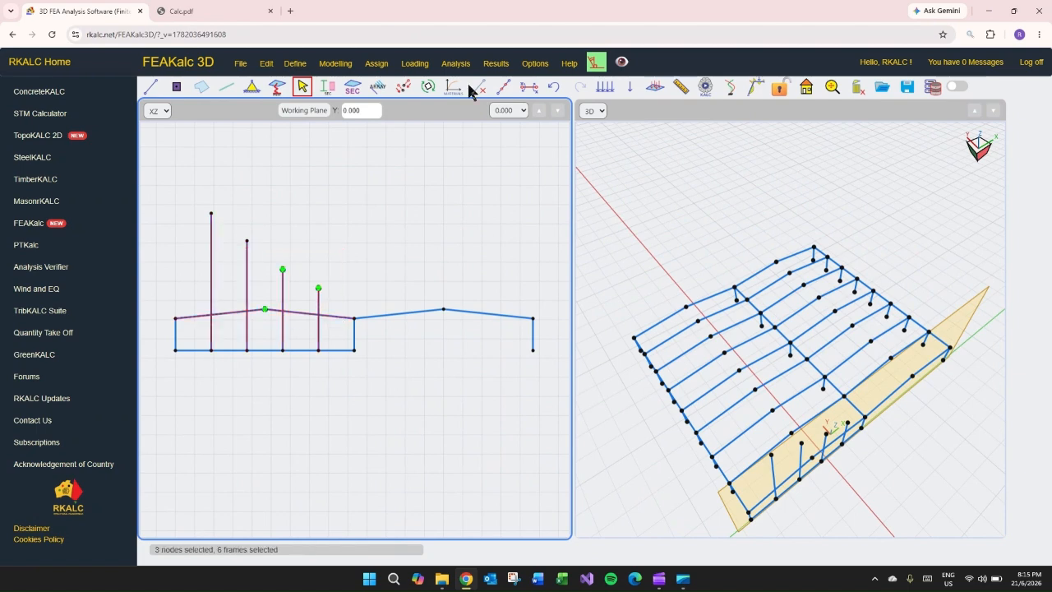
pyautogui.click(467, 83)
pyautogui.click(491, 316)
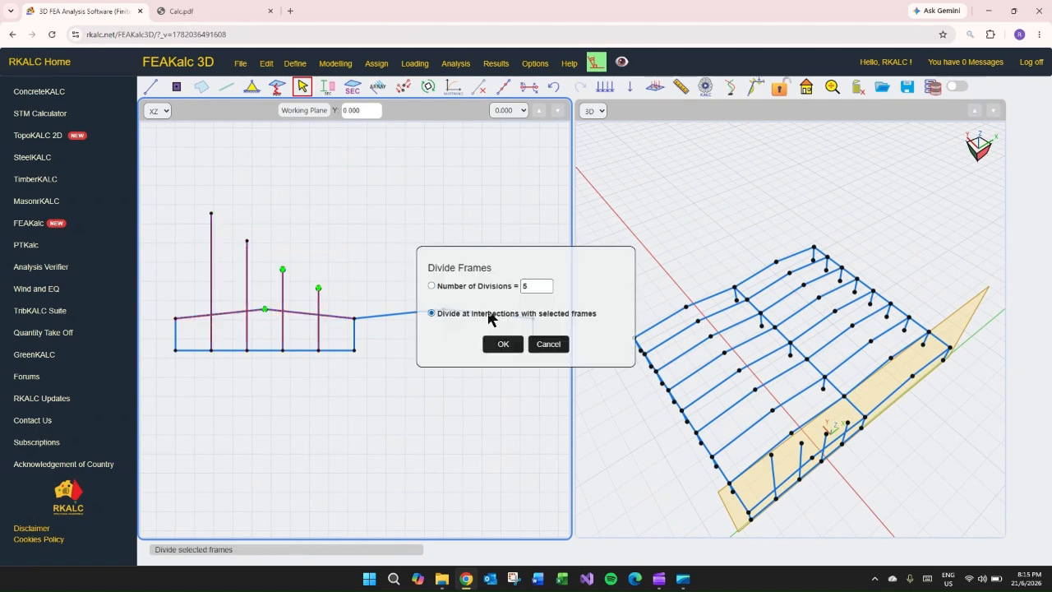
pyautogui.click(498, 345)
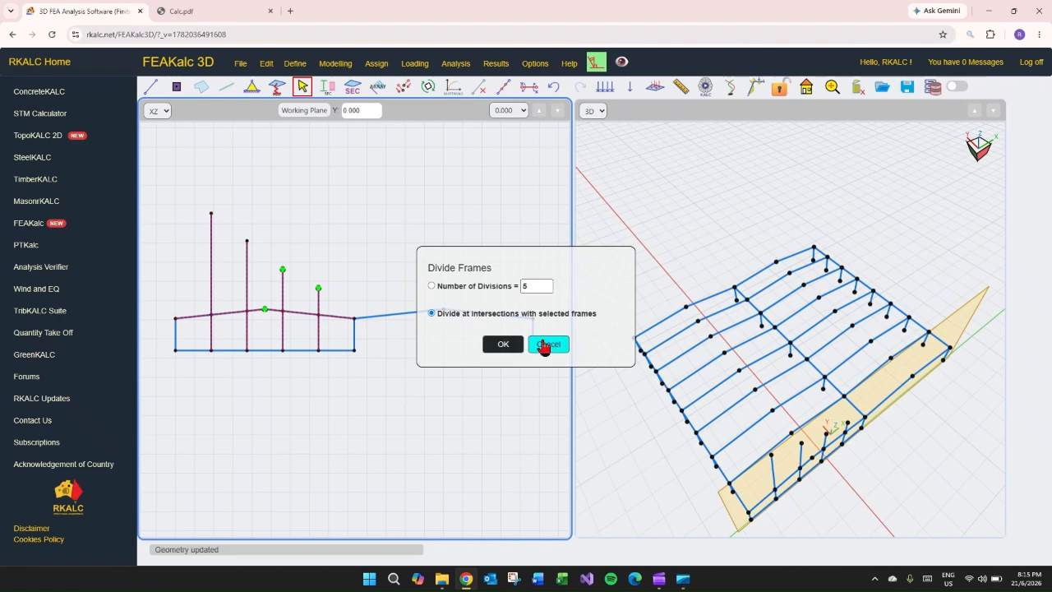
pyautogui.click(545, 344)
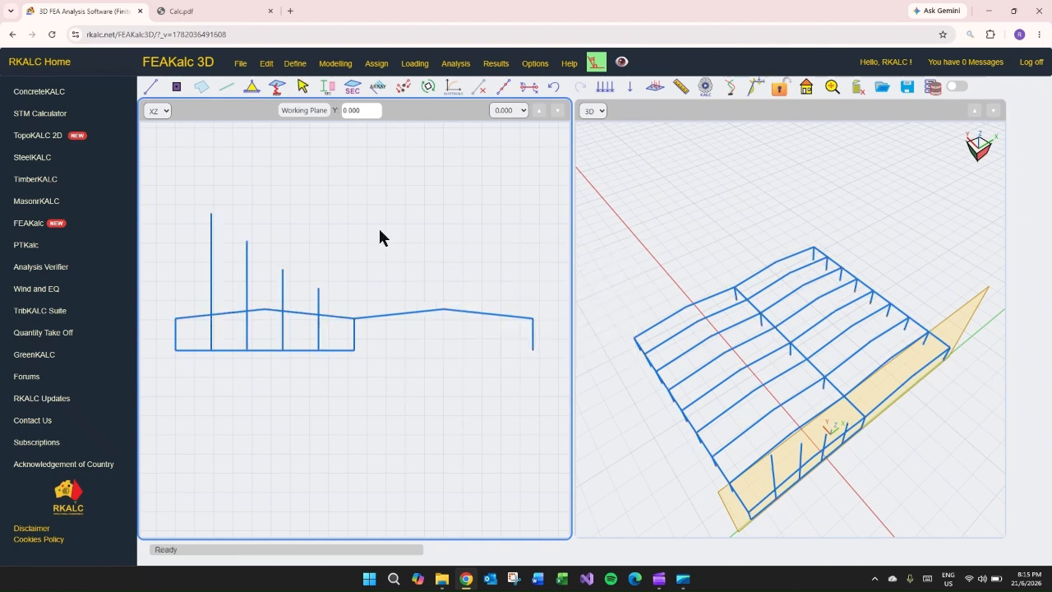
# Delete the parts of the four end-wall columns that project above the rafters.
pyautogui.click(302, 90)
pyautogui.moveTo(364, 228); pyautogui.dragTo(200, 287)
pyautogui.press('Delete')
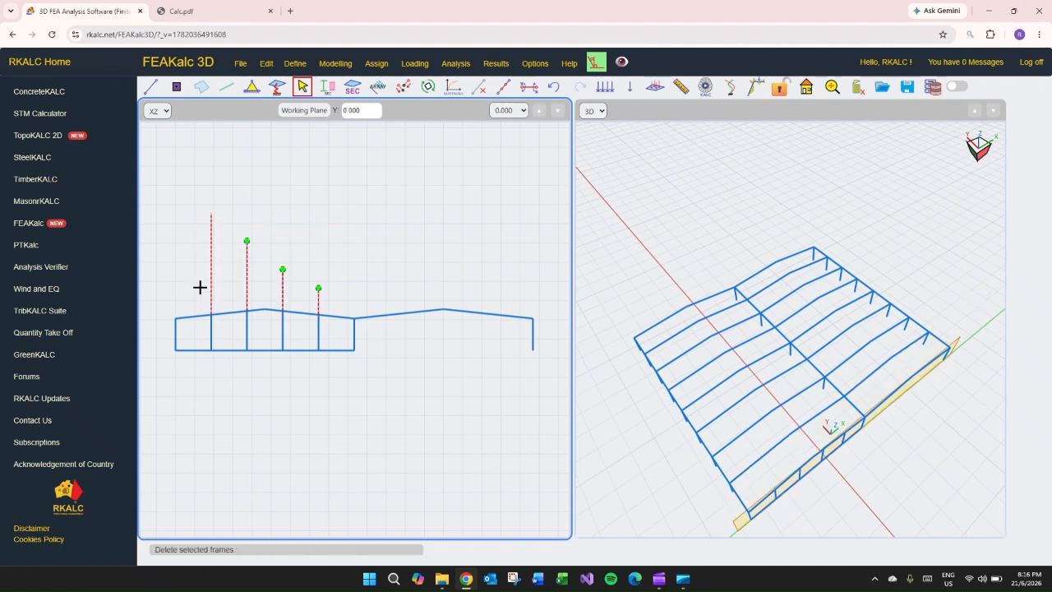
# Delete the five horizontal construction elements along the base of the first bay.
pyautogui.click(302, 86)
pyautogui.click(298, 354)
pyautogui.moveTo(165, 339); pyautogui.dragTo(398, 377)
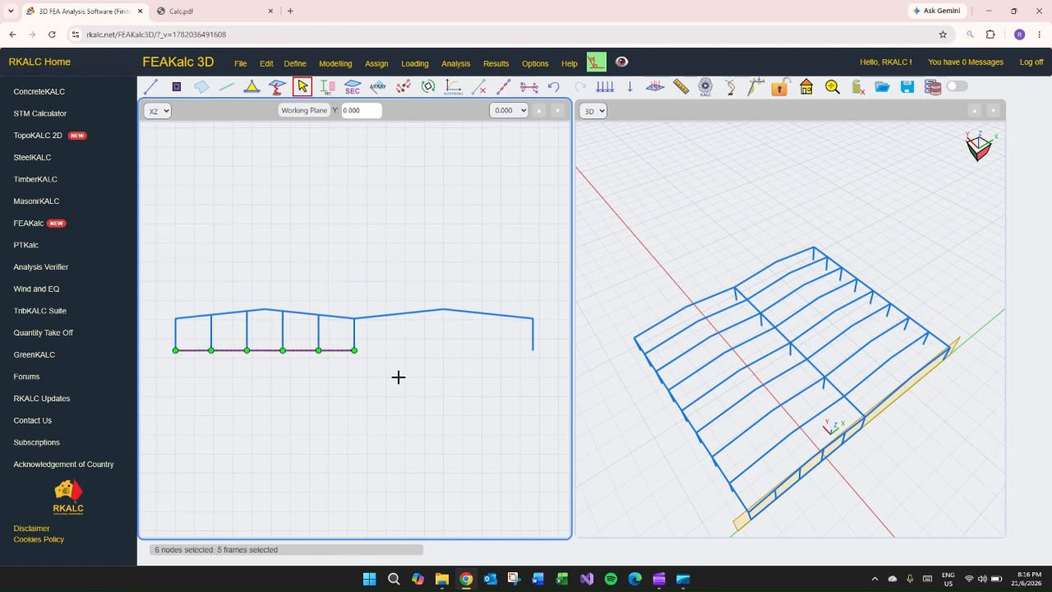
pyautogui.press('Delete')
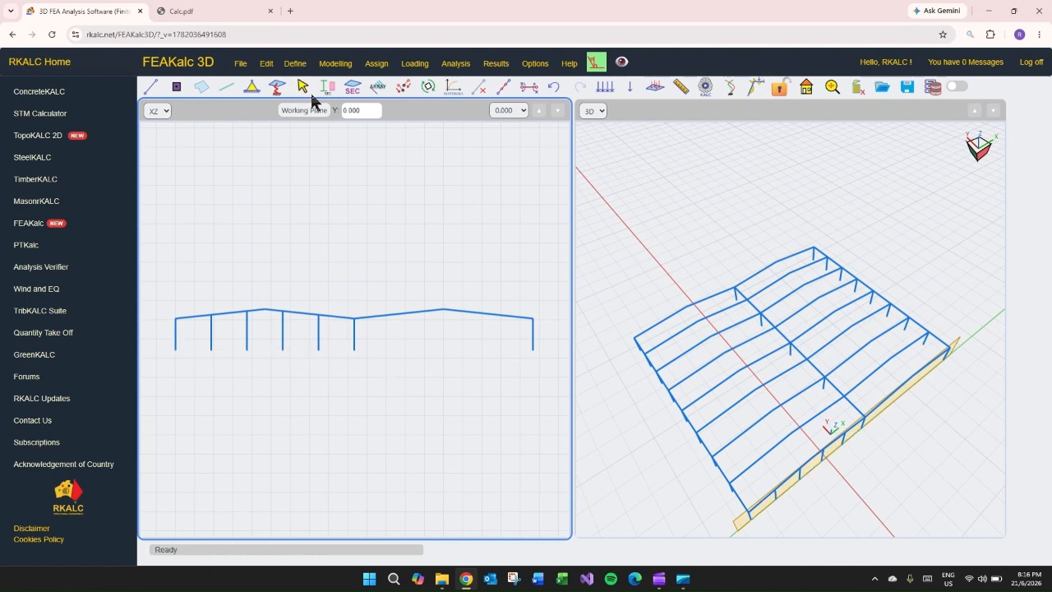
# Replicate the four end-wall columns into the second bay with an X offset of 28.
pyautogui.click(303, 87)
pyautogui.moveTo(344, 342); pyautogui.dragTo(192, 345)
pyautogui.hotkey('ctrl', 'v')
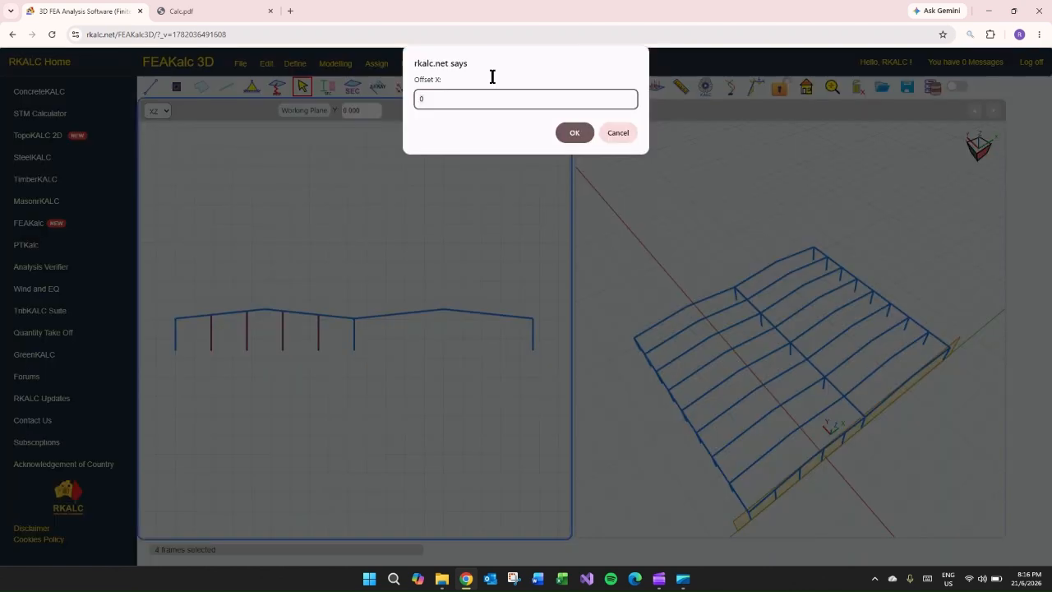
pyautogui.write('28')
pyautogui.press('Return')
pyautogui.press('Return')
pyautogui.press('Return')
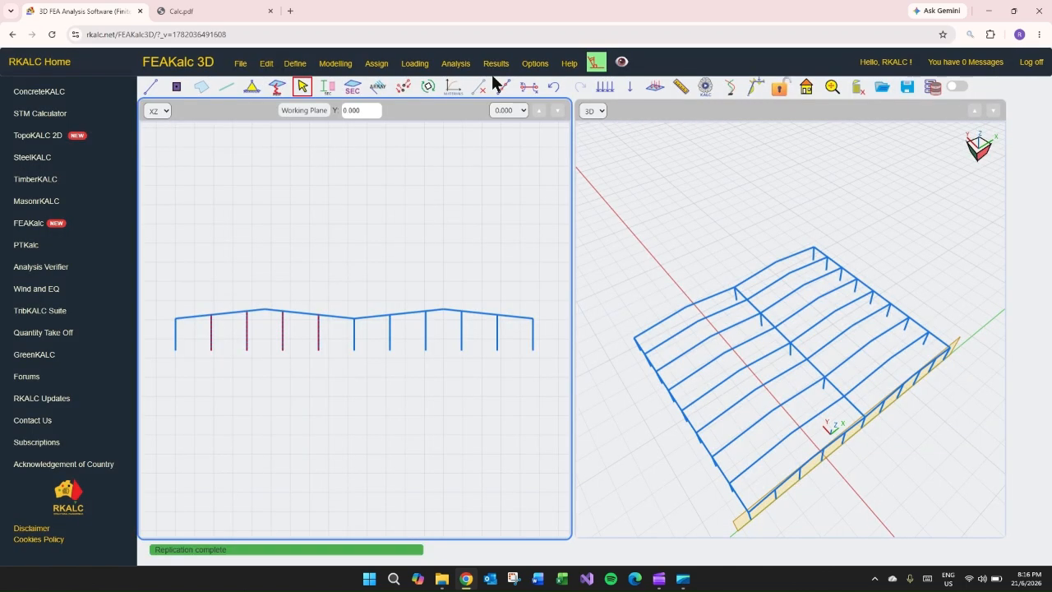
# Replicate the eight end-wall columns to the opposite end frame with a Y offset of 48.
pyautogui.moveTo(873, 257); pyautogui.dragTo(717, 211)
pyautogui.click(303, 87)
pyautogui.moveTo(515, 333); pyautogui.dragTo(201, 336)
pyautogui.hotkey('ctrl', 'v')
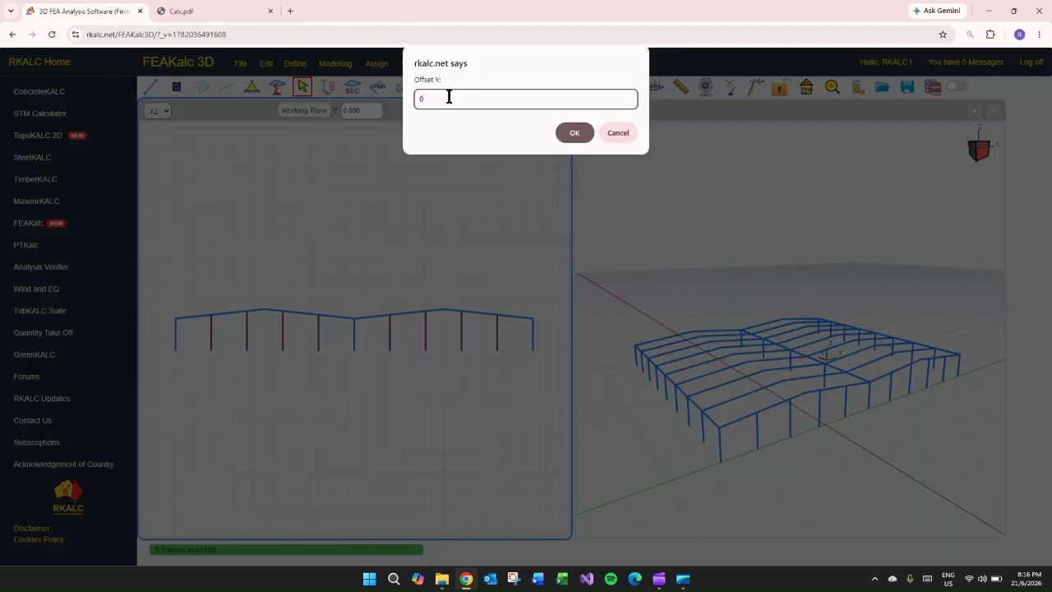
pyautogui.write('48')
pyautogui.press('Return')
pyautogui.press('Return')
pyautogui.press('Return')
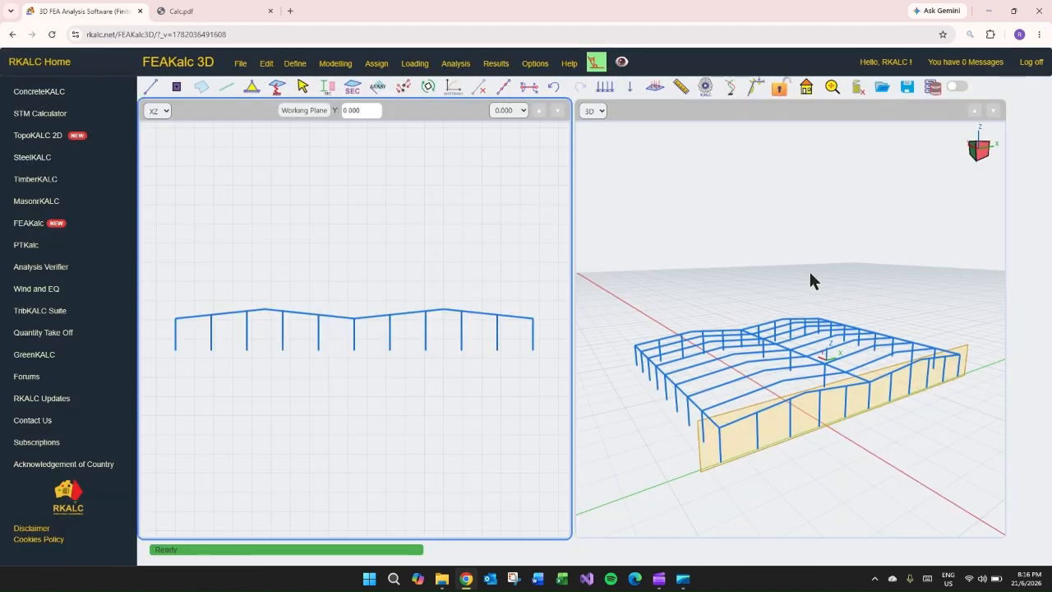
# Select the whole model and divide all frames at their intersections.
pyautogui.moveTo(809, 269); pyautogui.dragTo(770, 319)
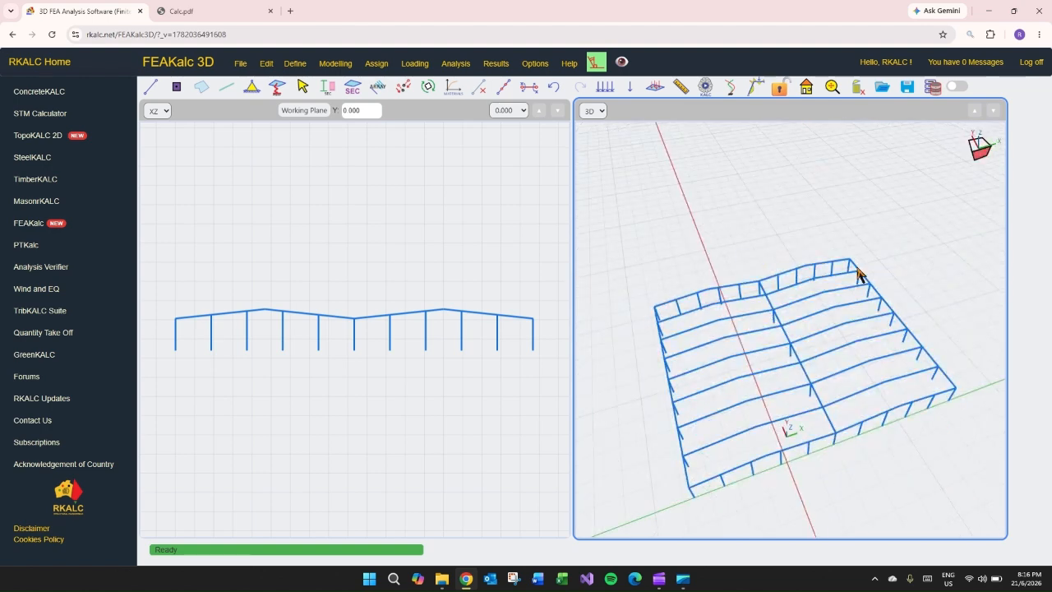
pyautogui.click(301, 88)
pyautogui.moveTo(969, 220); pyautogui.dragTo(609, 515)
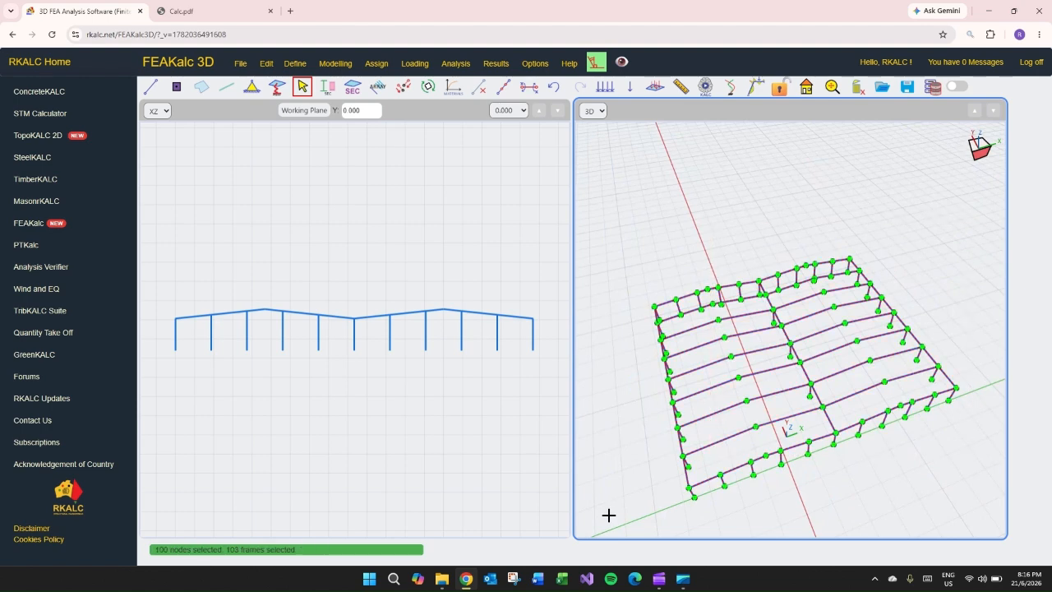
pyautogui.click(505, 86)
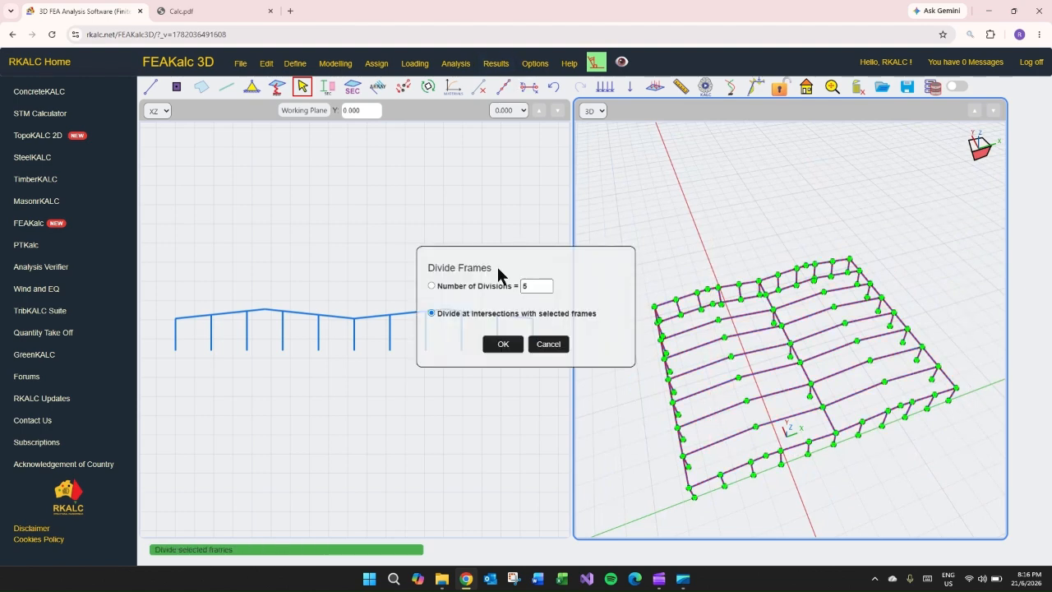
pyautogui.click(504, 346)
pyautogui.click(936, 255)
pyautogui.click(936, 255)
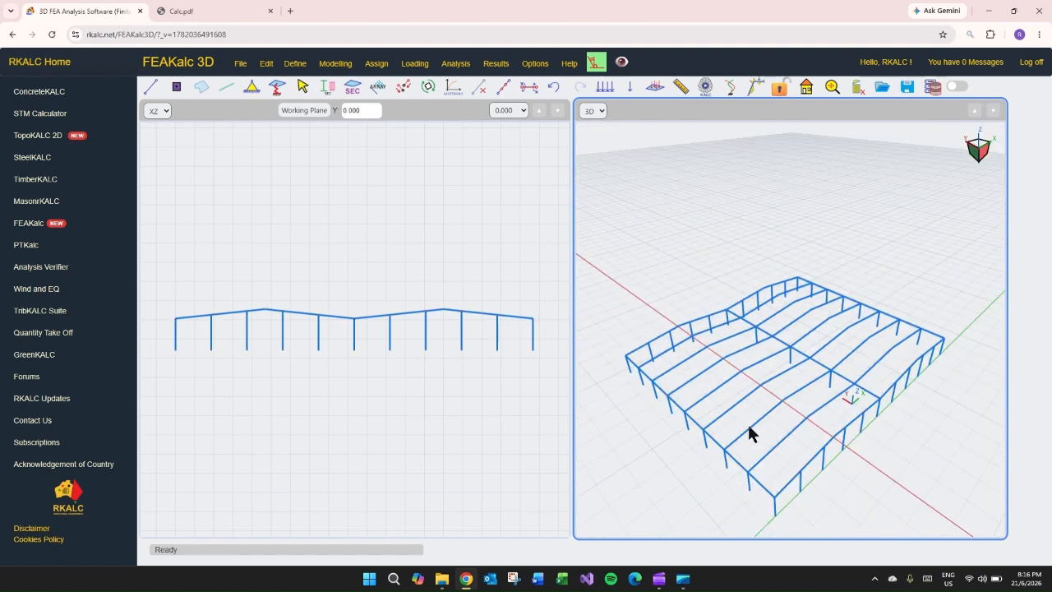
# Check the roof member layout on the Calc.pdf plan, and set the XZ working plane to Y 42.
pyautogui.moveTo(749, 434); pyautogui.dragTo(874, 449)
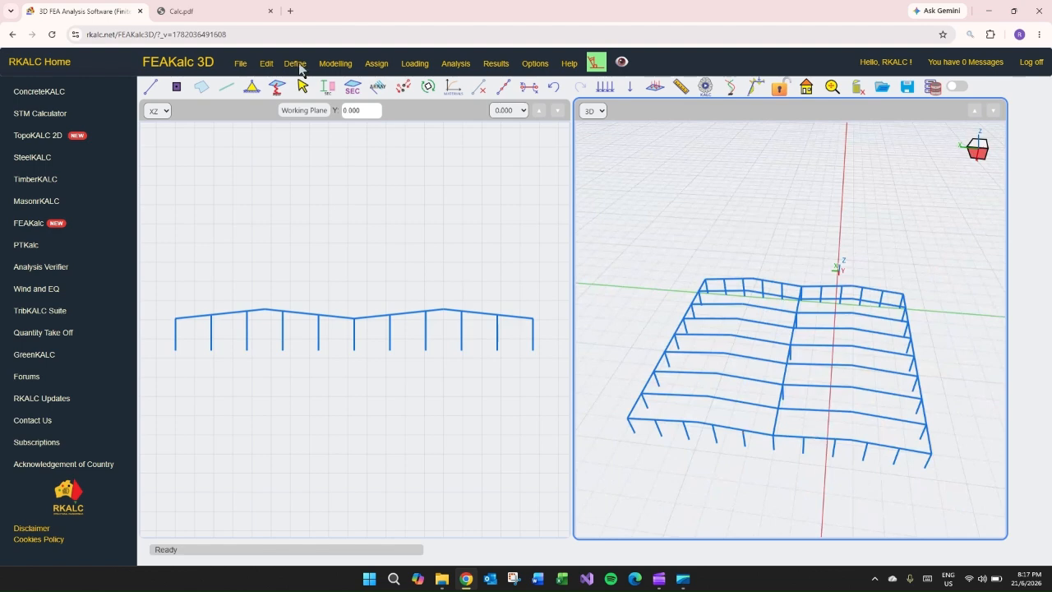
pyautogui.click(183, 12)
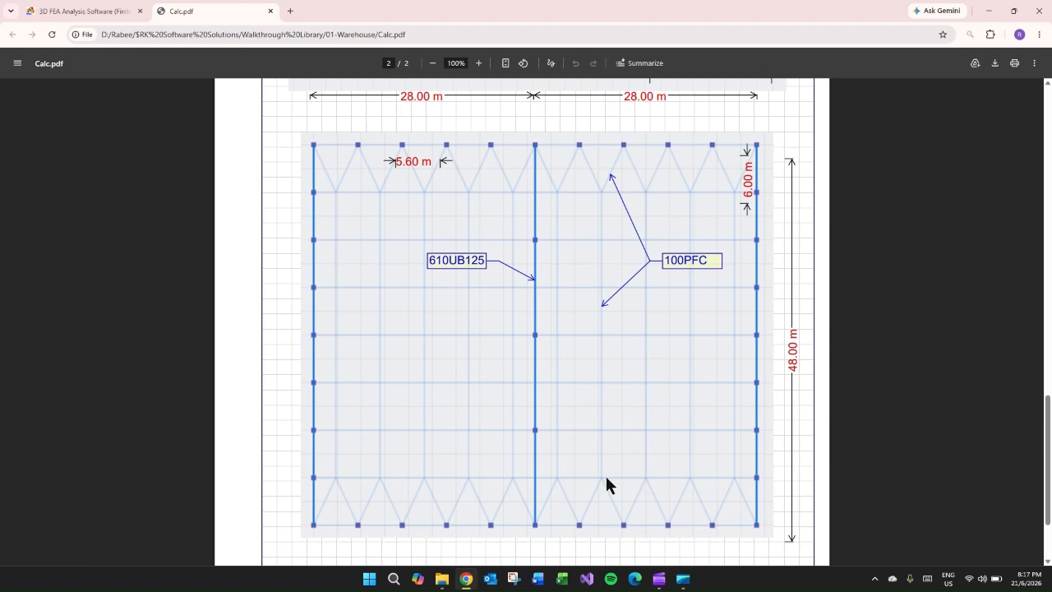
pyautogui.click(82, 11)
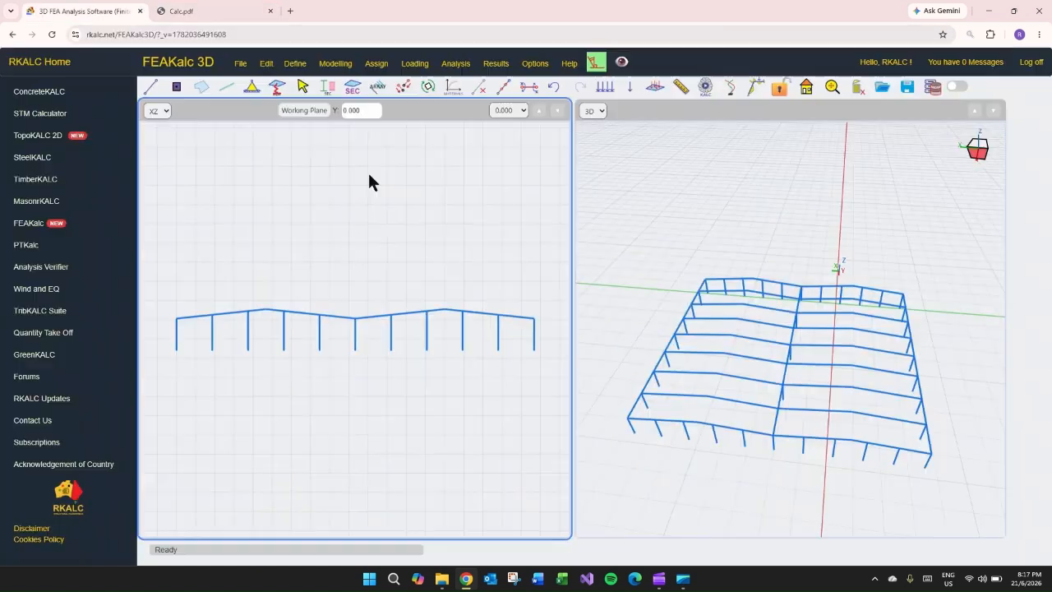
pyautogui.click(539, 110)
pyautogui.click(557, 111)
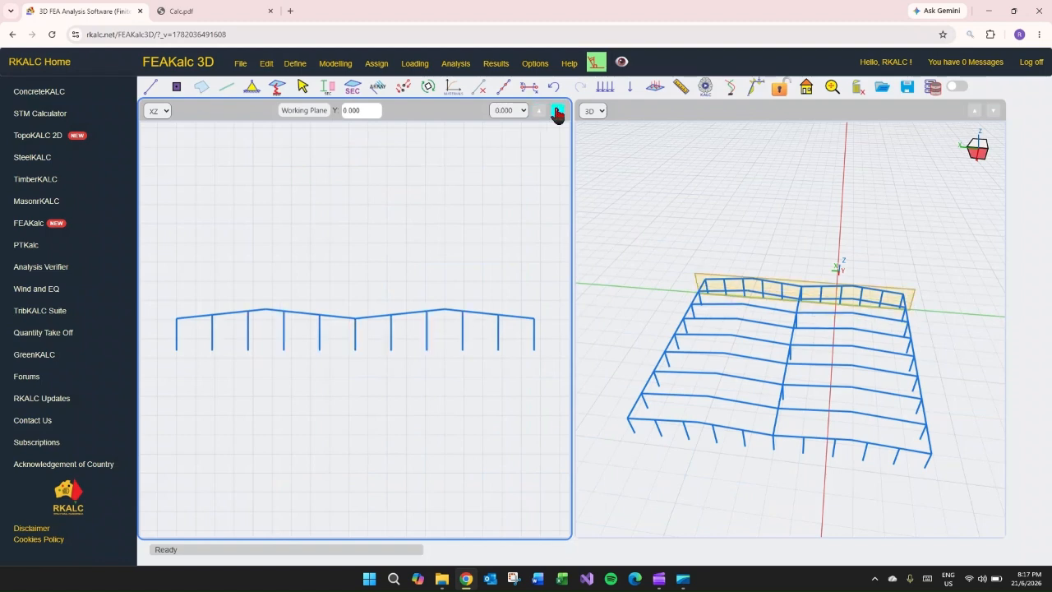
pyautogui.click(540, 110)
pyautogui.click(540, 111)
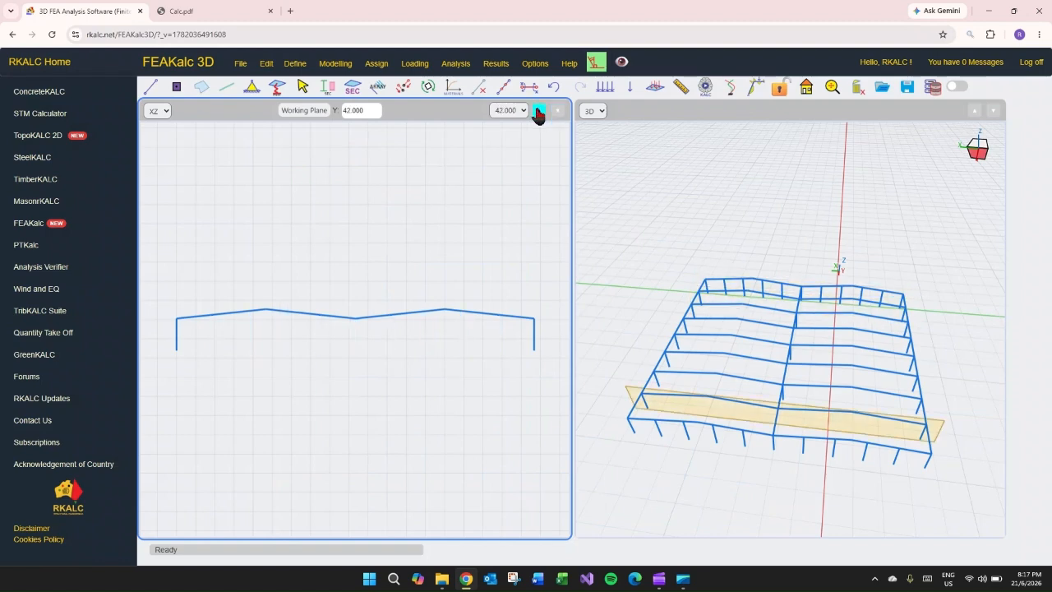
# Draw a 2.8 m horizontal frame element inward from the base of the first outer column at Y 42.
pyautogui.click(151, 86)
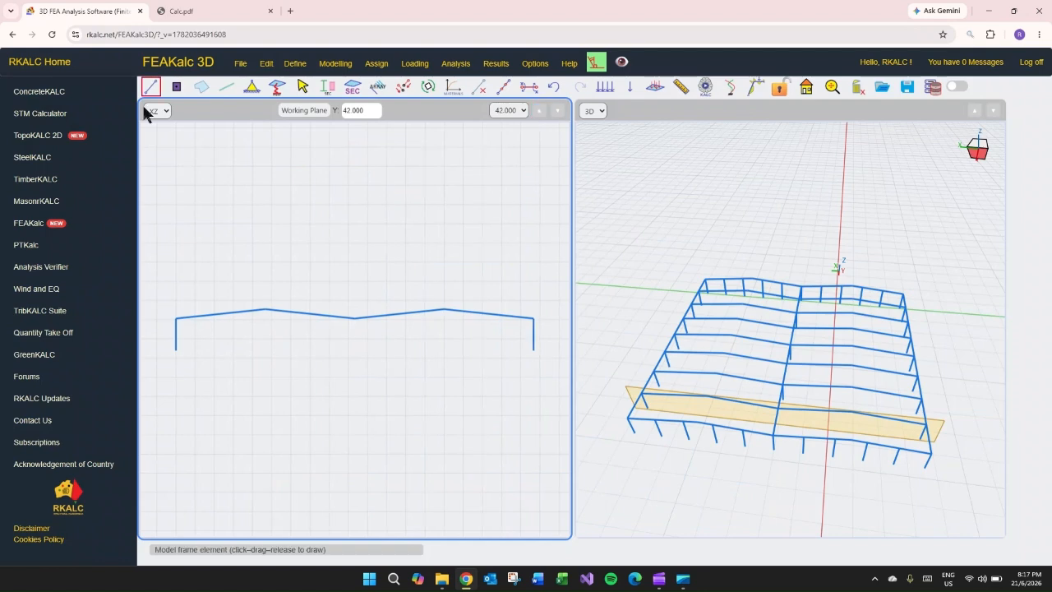
pyautogui.moveTo(177, 350); pyautogui.dragTo(207, 346)
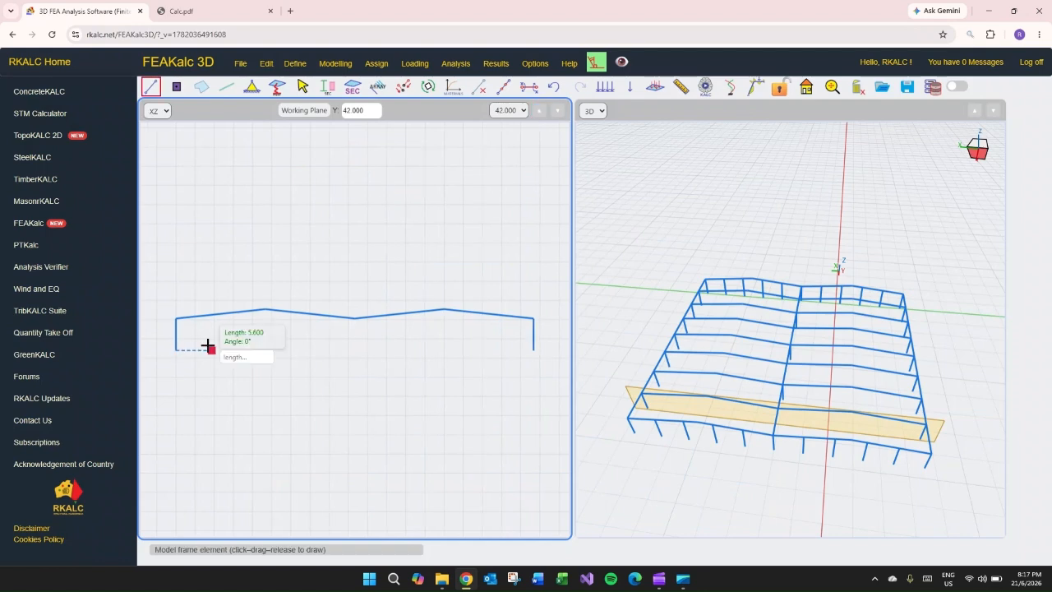
pyautogui.write('2.8')
pyautogui.press('Return')
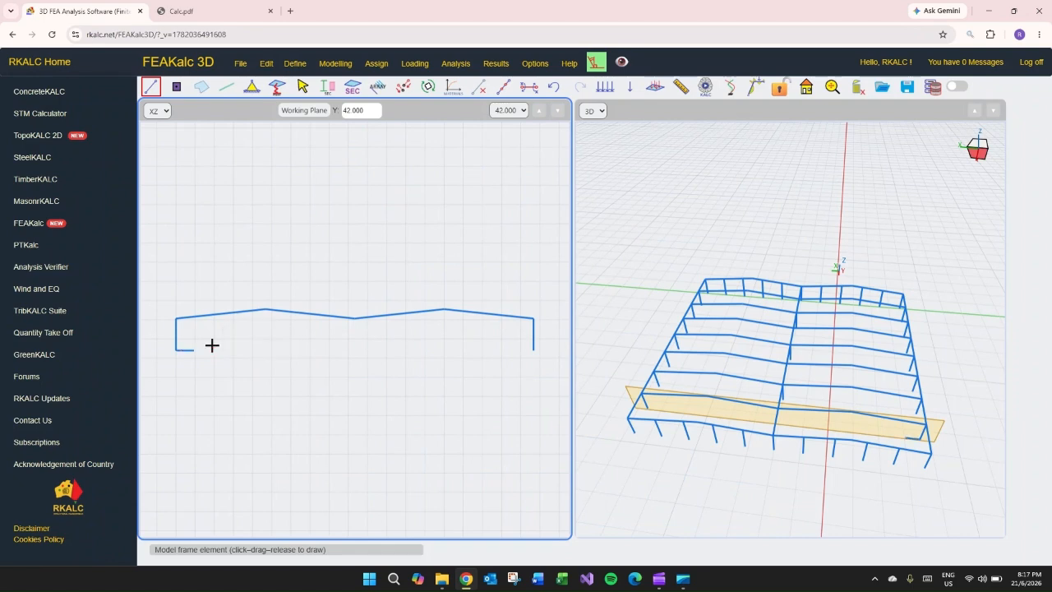
pyautogui.moveTo(195, 350); pyautogui.dragTo(312, 338)
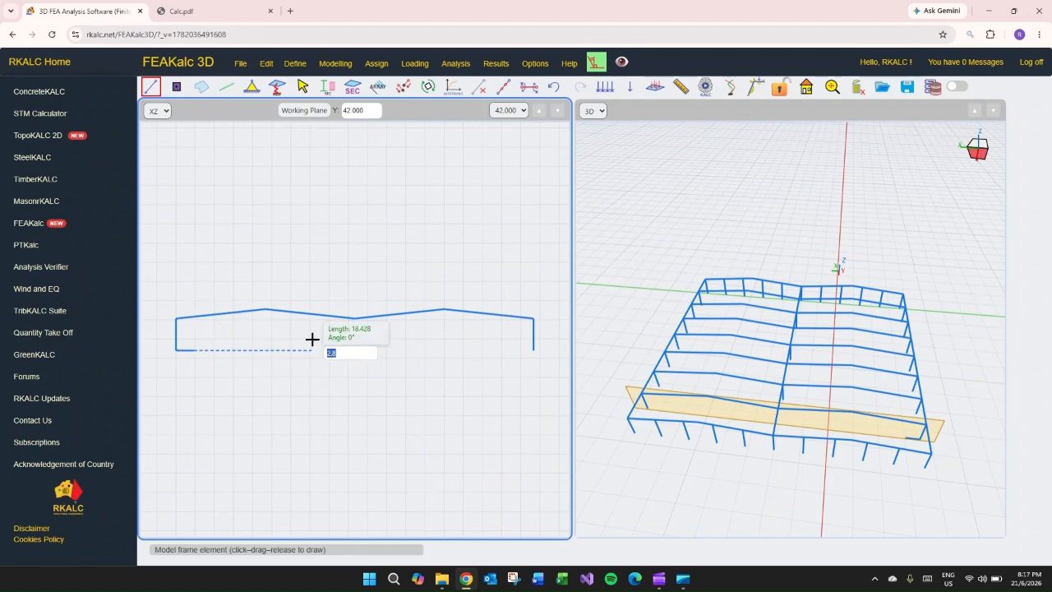
pyautogui.press('Escape')
# Draw a 2.8 m base element inward from the opposite outer column, and join the free ends of both short elements with a horizontal frame element.
pyautogui.click(152, 87)
pyautogui.moveTo(533, 351); pyautogui.dragTo(502, 350)
pyautogui.write('2.8')
pyautogui.press('Return')
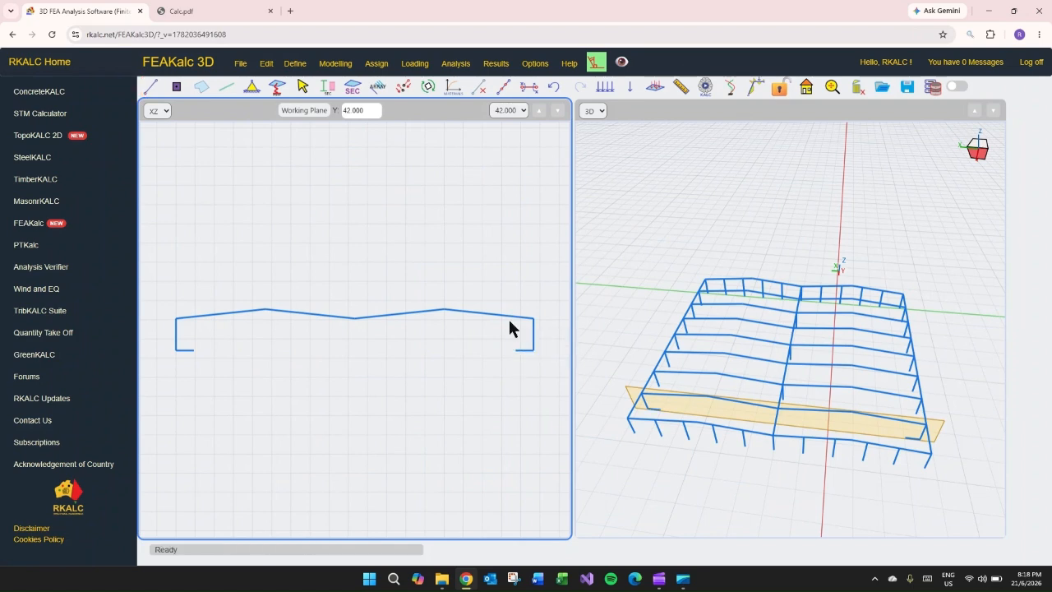
pyautogui.click(150, 86)
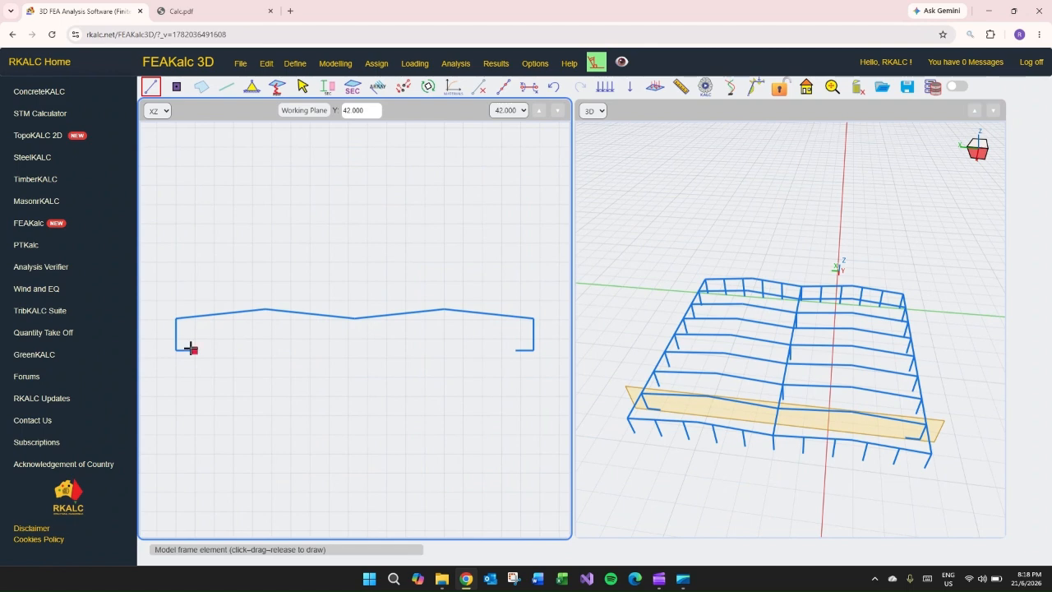
pyautogui.moveTo(189, 349); pyautogui.dragTo(534, 351)
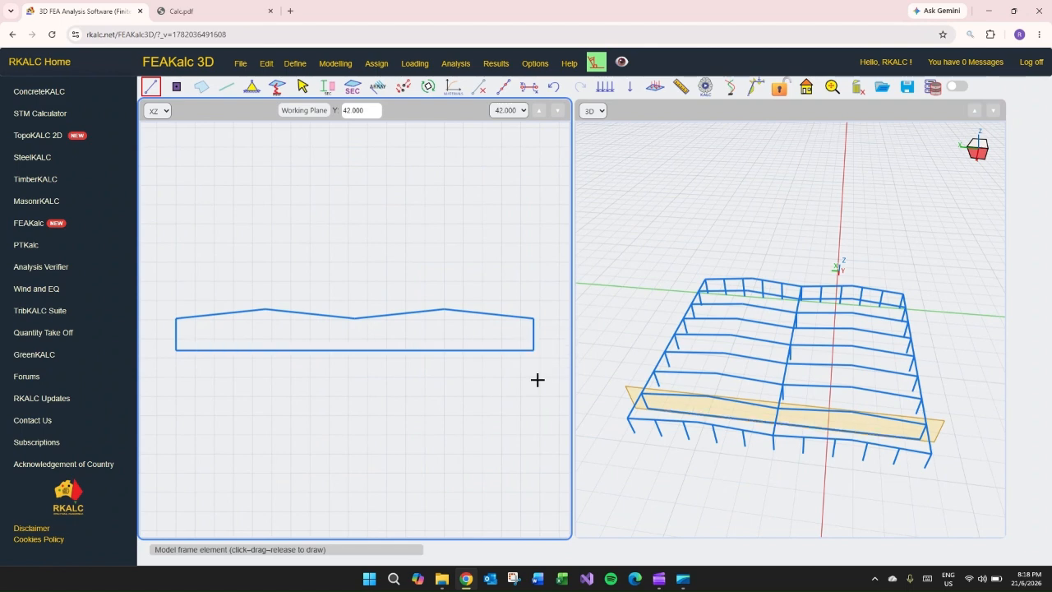
# Check the roof layout on the Calc.pdf plan, and divide the long horizontal base element at Y 42 into 9 equal segments.
pyautogui.click(216, 12)
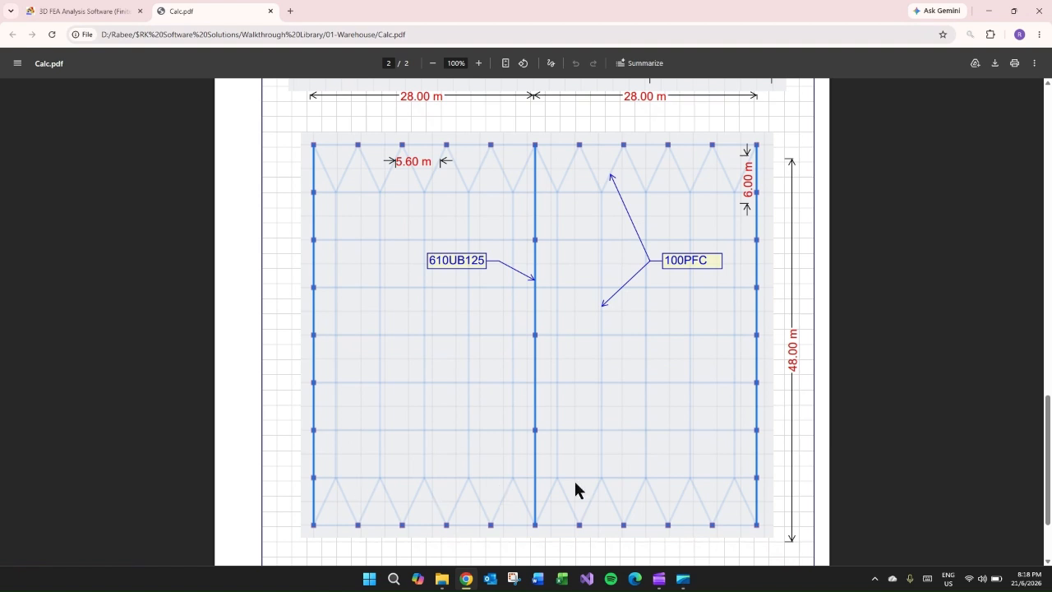
pyautogui.click(100, 12)
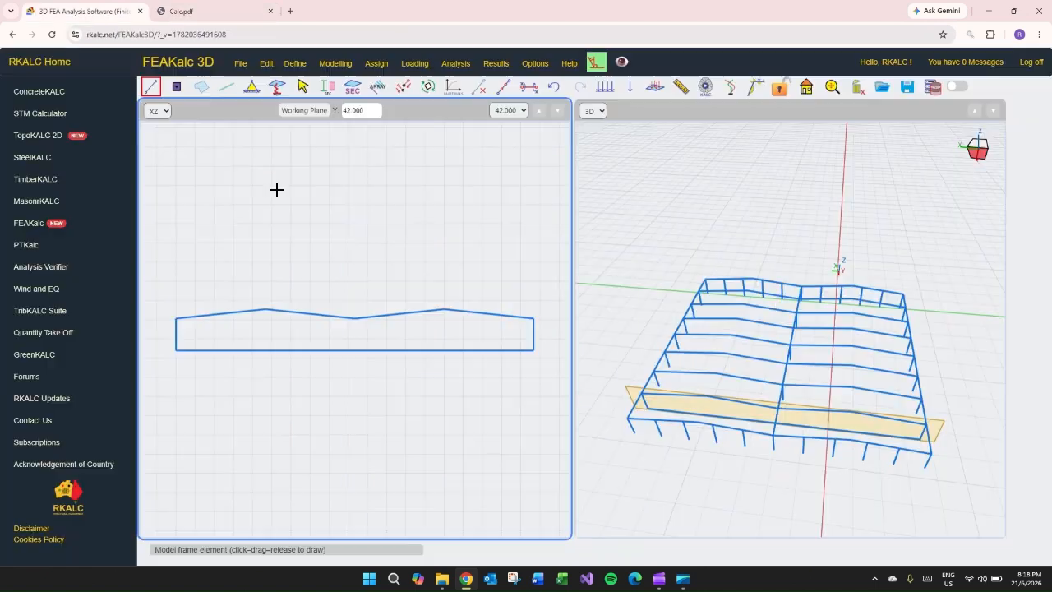
pyautogui.click(302, 87)
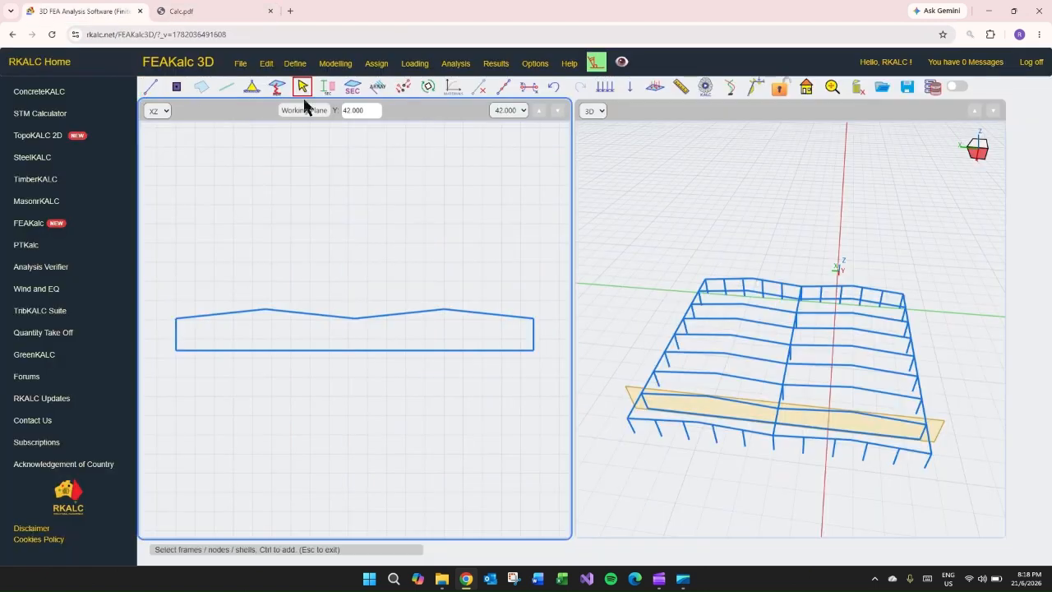
pyautogui.moveTo(459, 339); pyautogui.dragTo(416, 366)
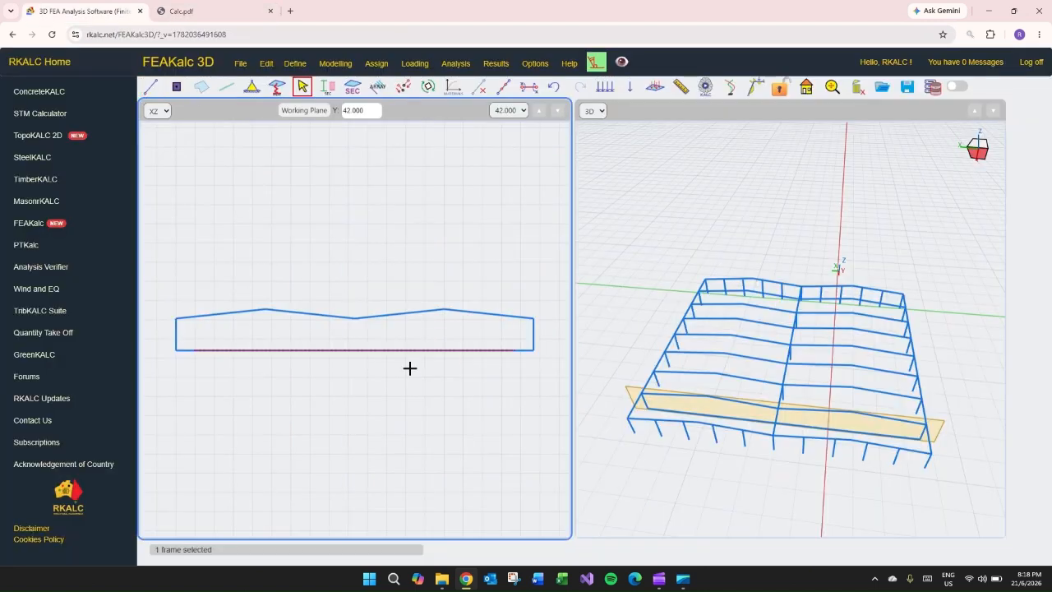
pyautogui.click(496, 89)
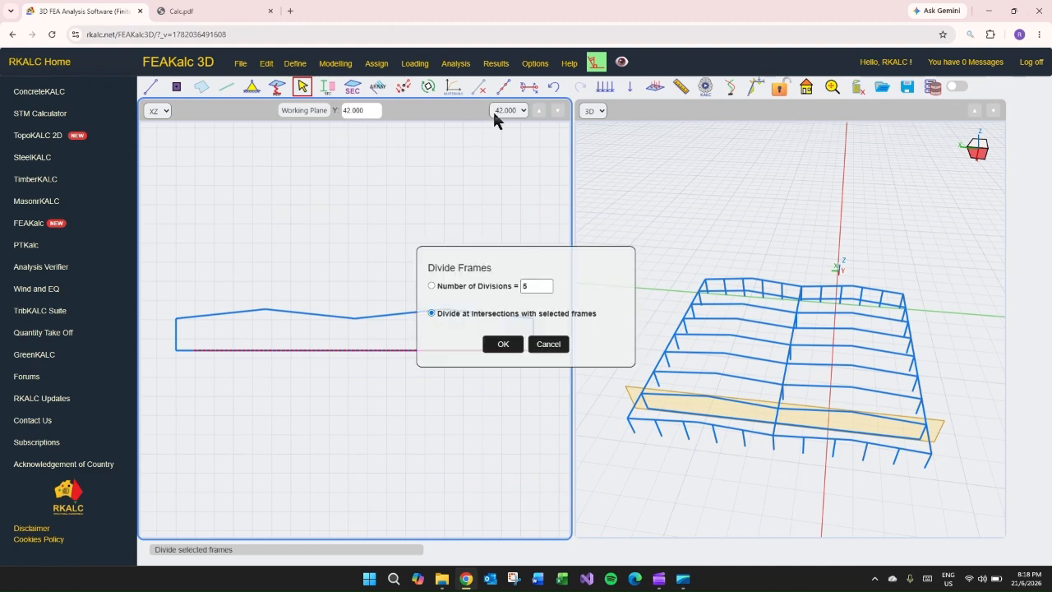
pyautogui.moveTo(534, 286); pyautogui.dragTo(513, 286)
pyautogui.click(502, 344)
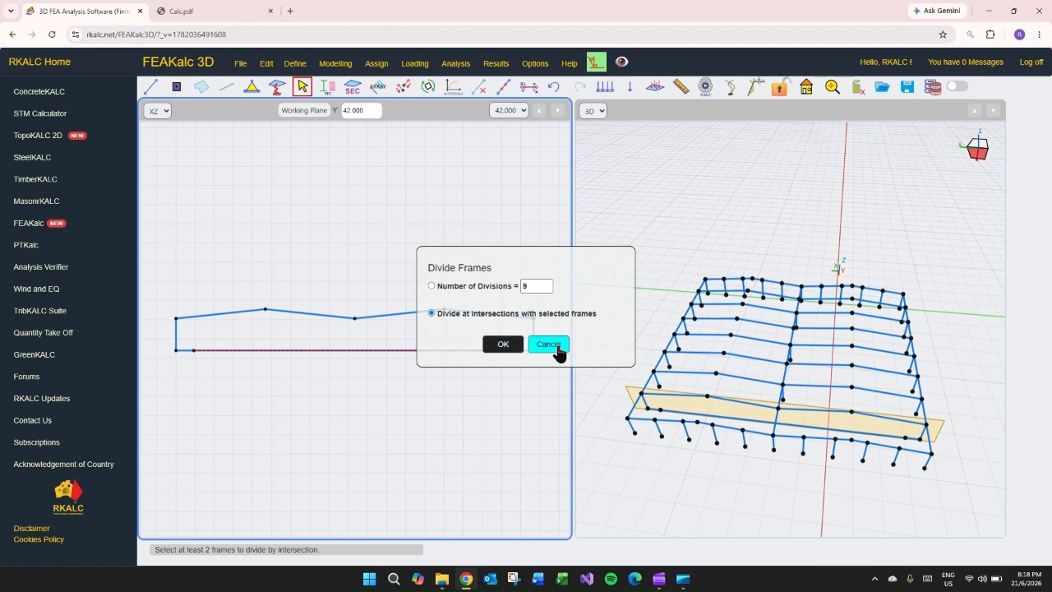
pyautogui.moveTo(321, 336); pyautogui.dragTo(303, 358)
pyautogui.click(453, 286)
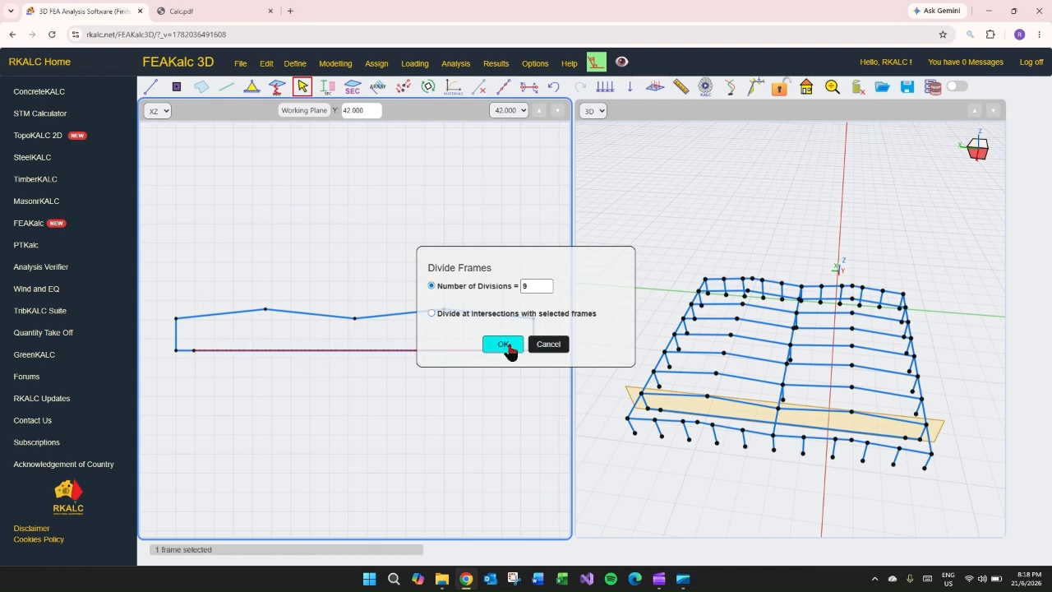
pyautogui.click(548, 343)
# Show the nodes and draw vertical frame elements from each division node of the base line up to or past the rafters at Y 42.
pyautogui.click(152, 87)
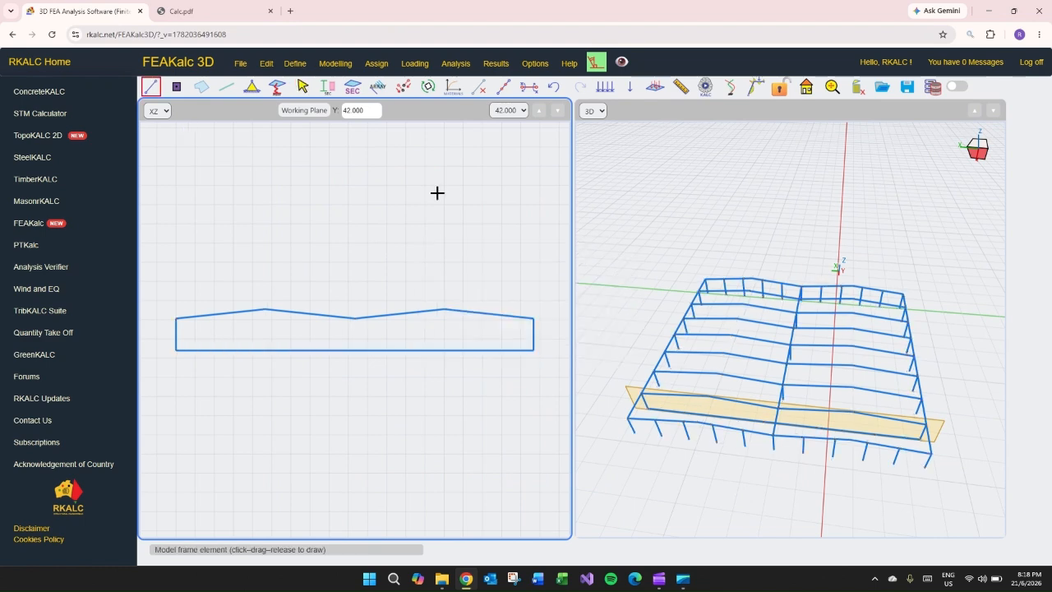
pyautogui.click(535, 65)
pyautogui.click(531, 86)
pyautogui.moveTo(190, 347); pyautogui.dragTo(197, 282)
pyautogui.moveTo(231, 350); pyautogui.dragTo(230, 283)
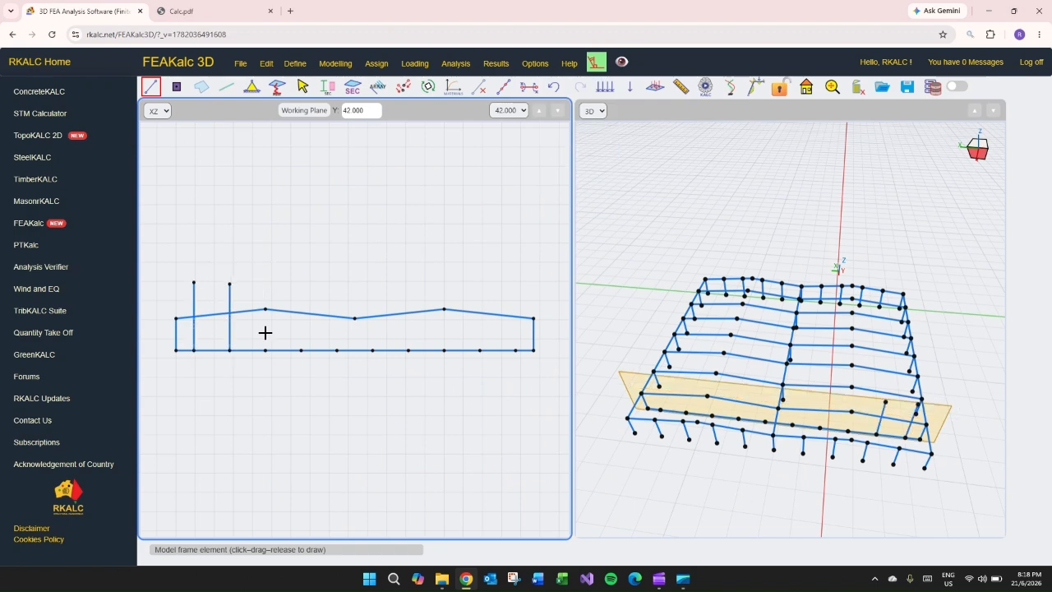
pyautogui.moveTo(265, 350); pyautogui.dragTo(264, 309)
pyautogui.moveTo(301, 350); pyautogui.dragTo(301, 292)
pyautogui.moveTo(336, 350); pyautogui.dragTo(336, 298)
pyautogui.moveTo(373, 350); pyautogui.dragTo(373, 298)
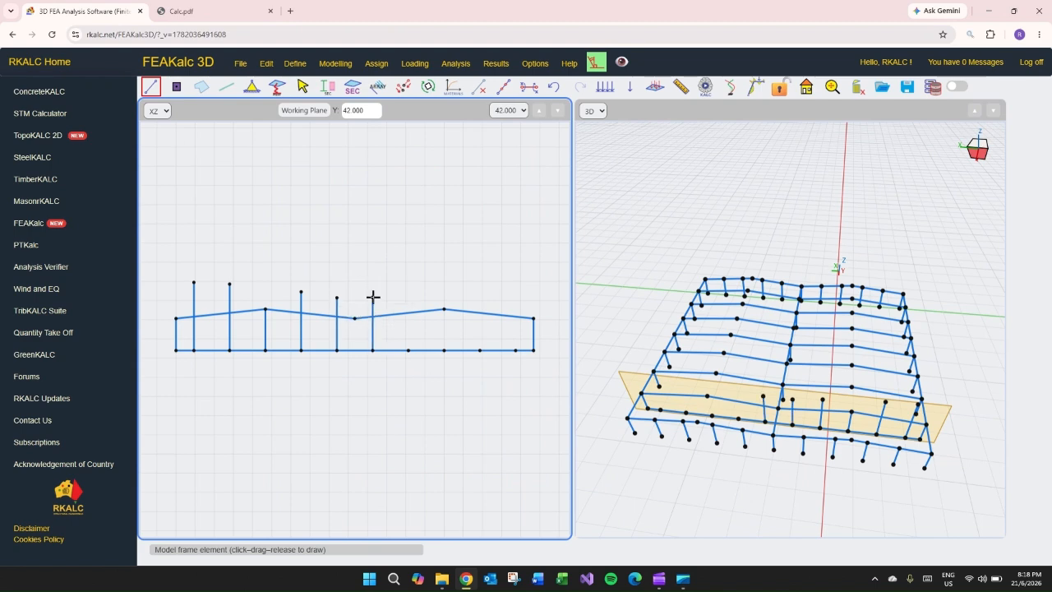
pyautogui.moveTo(409, 350); pyautogui.dragTo(409, 292)
pyautogui.moveTo(444, 351); pyautogui.dragTo(444, 310)
pyautogui.moveTo(481, 349); pyautogui.dragTo(481, 293)
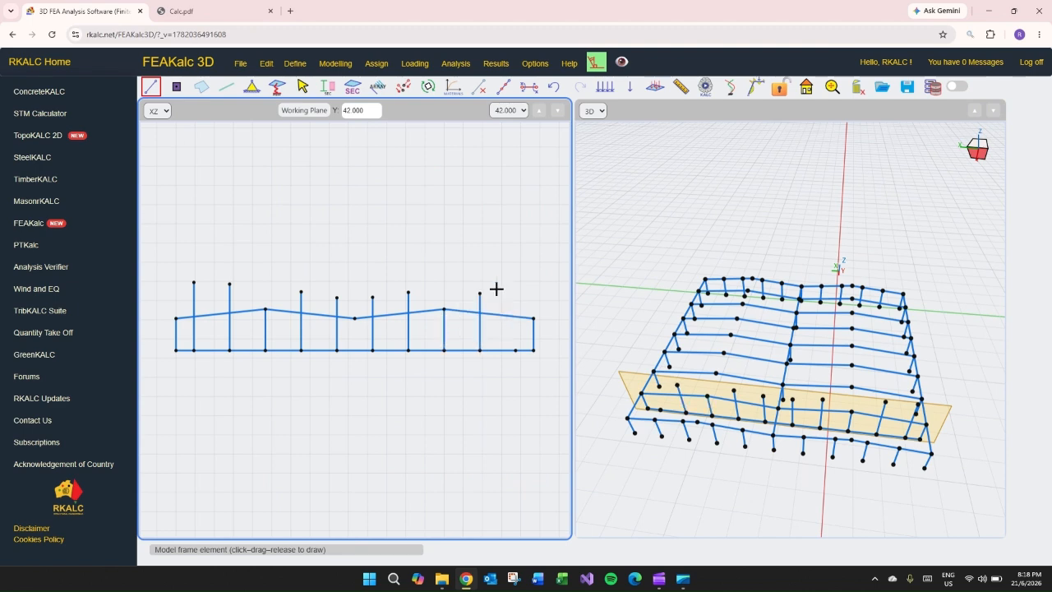
pyautogui.moveTo(515, 350); pyautogui.dragTo(151, 388)
# Select all frames in the Y 42 plane and divide them at their intersections.
pyautogui.click(302, 86)
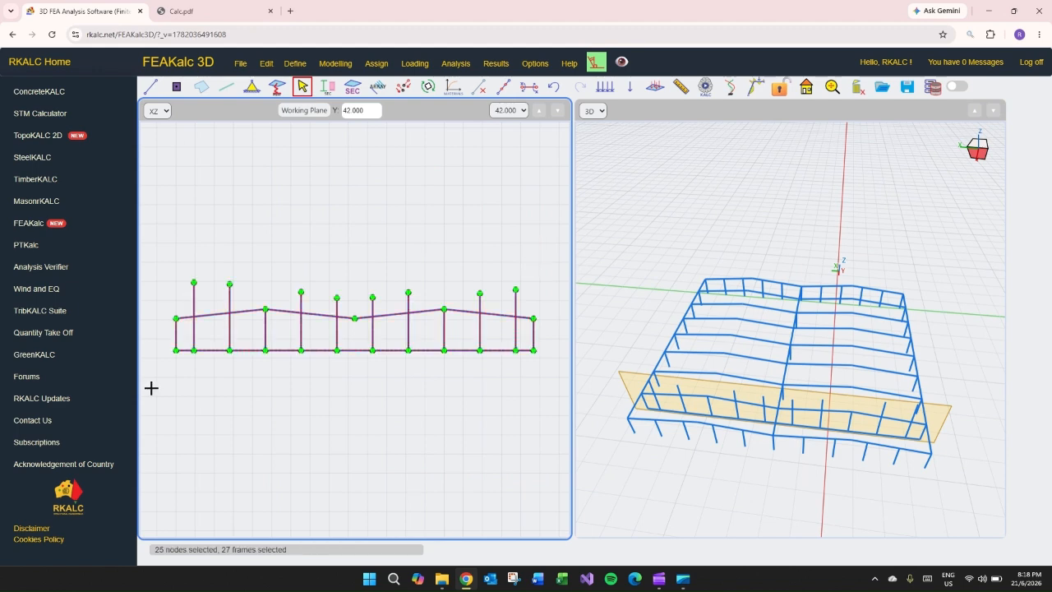
pyautogui.click(504, 86)
pyautogui.click(481, 314)
pyautogui.click(504, 345)
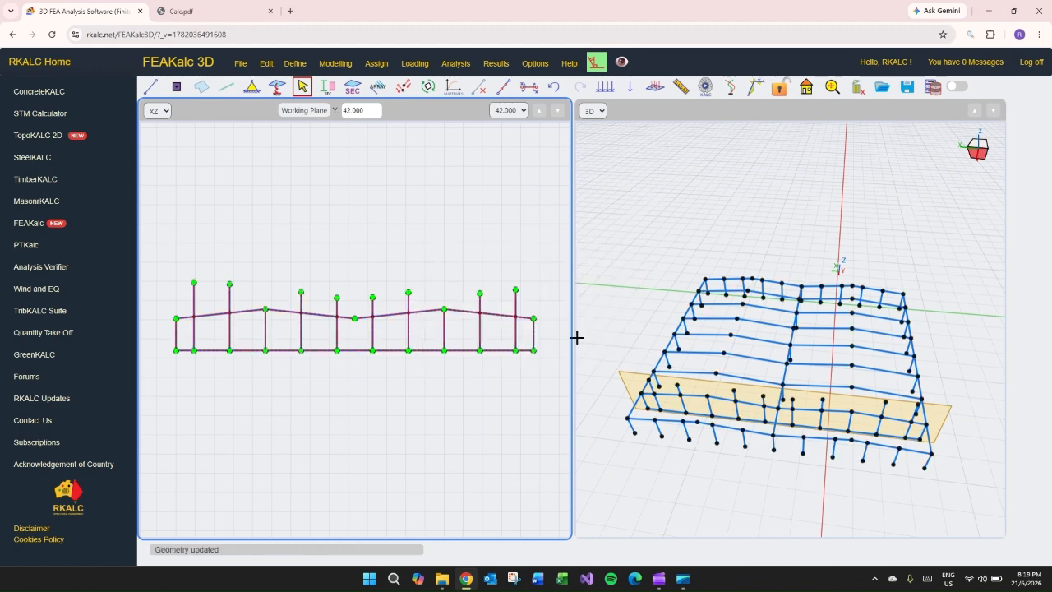
# Delete the temporary horizontal base elements and most of the vertical segments below the rafters at Y 42.
pyautogui.click(307, 87)
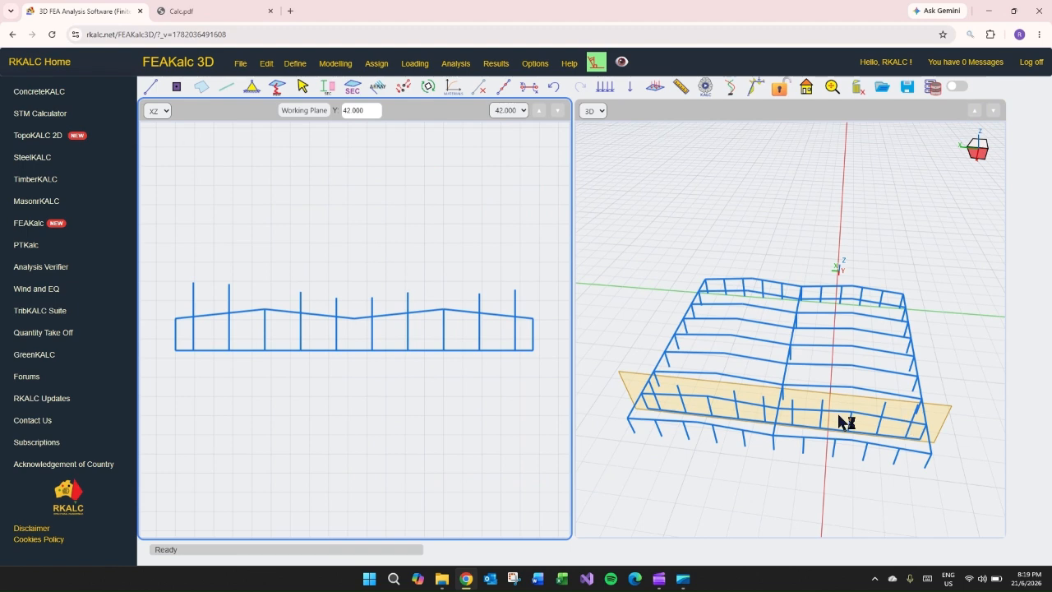
pyautogui.click(302, 87)
pyautogui.moveTo(526, 332); pyautogui.dragTo(205, 361)
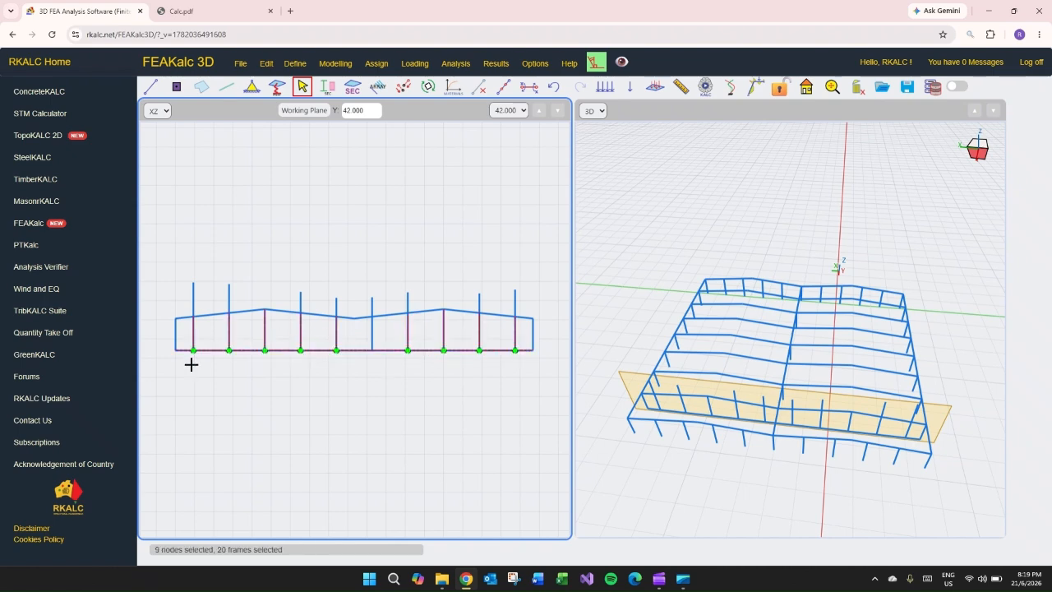
pyautogui.press('Delete')
# Delete the vertical stubs above the rafters and the leftover vertical segment beside the middle of the Y 42 frame.
pyautogui.moveTo(531, 271); pyautogui.dragTo(191, 293)
pyautogui.press('Delete')
pyautogui.press('Delete')
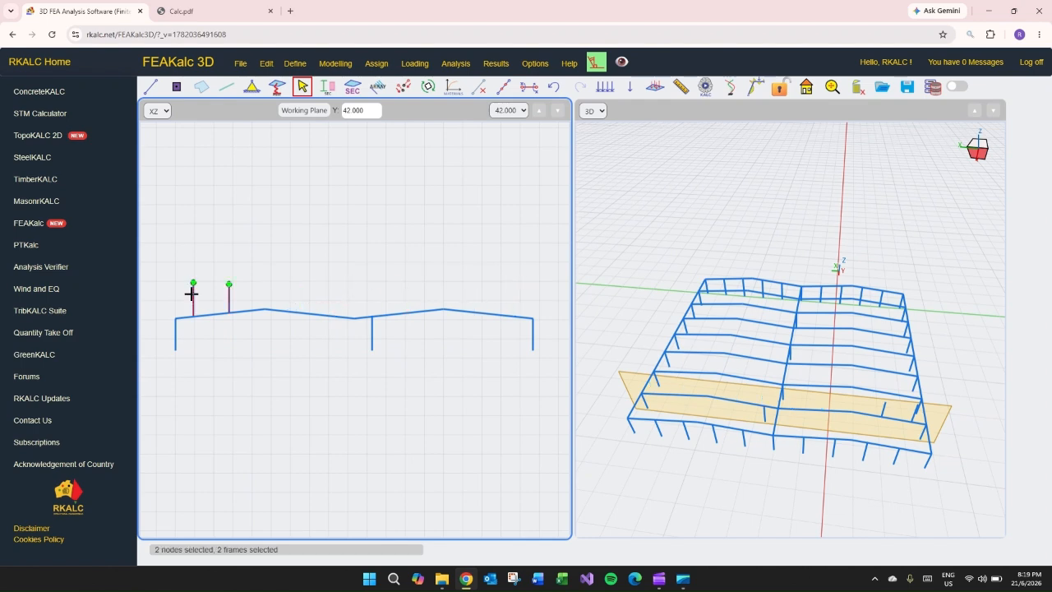
pyautogui.press('Delete')
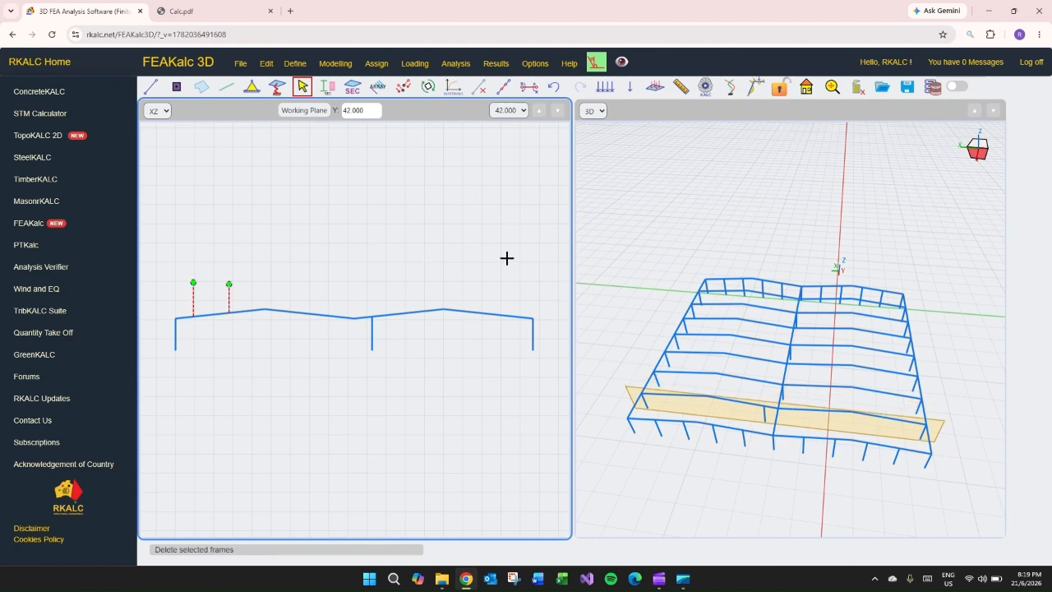
pyautogui.press('Delete')
pyautogui.moveTo(406, 333); pyautogui.dragTo(348, 350)
pyautogui.press('Delete')
# Show the nodes in the 3D view and check the roof bracing layout at the building end on the Calc.pdf plan.
pyautogui.moveTo(737, 265); pyautogui.dragTo(794, 203)
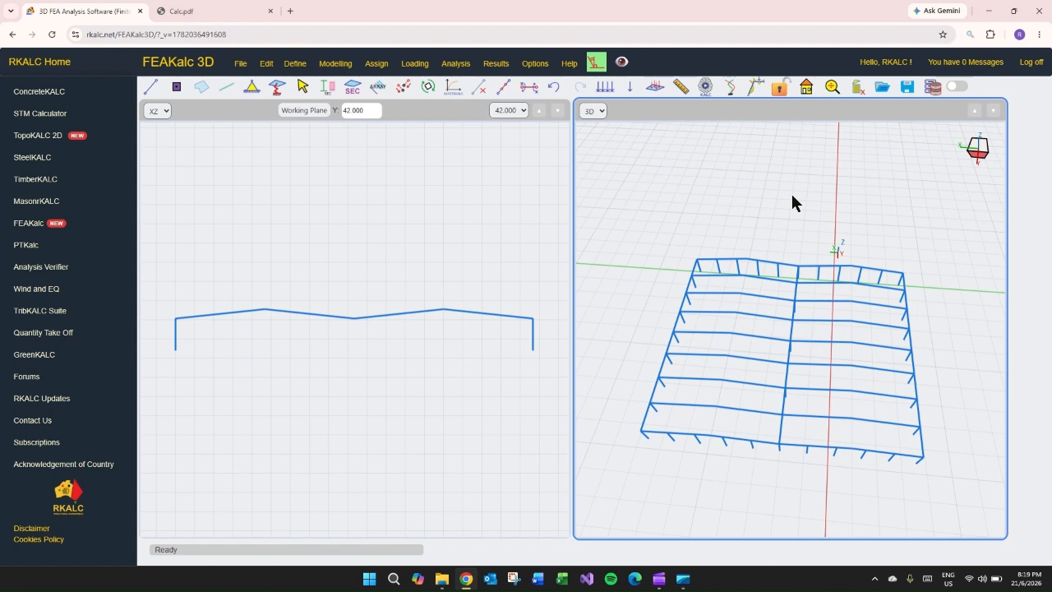
pyautogui.click(533, 67)
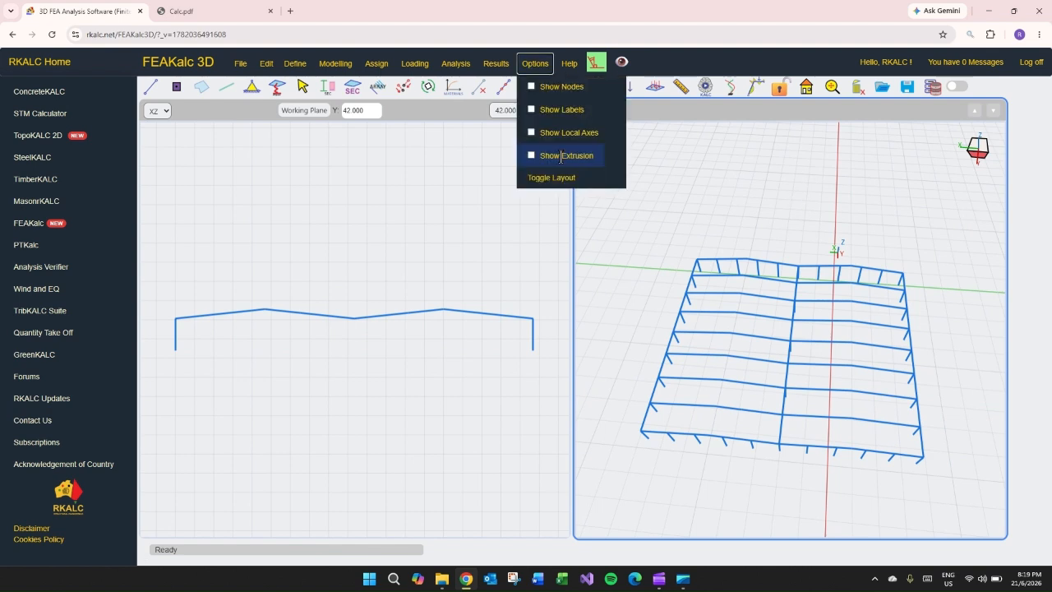
pyautogui.click(559, 86)
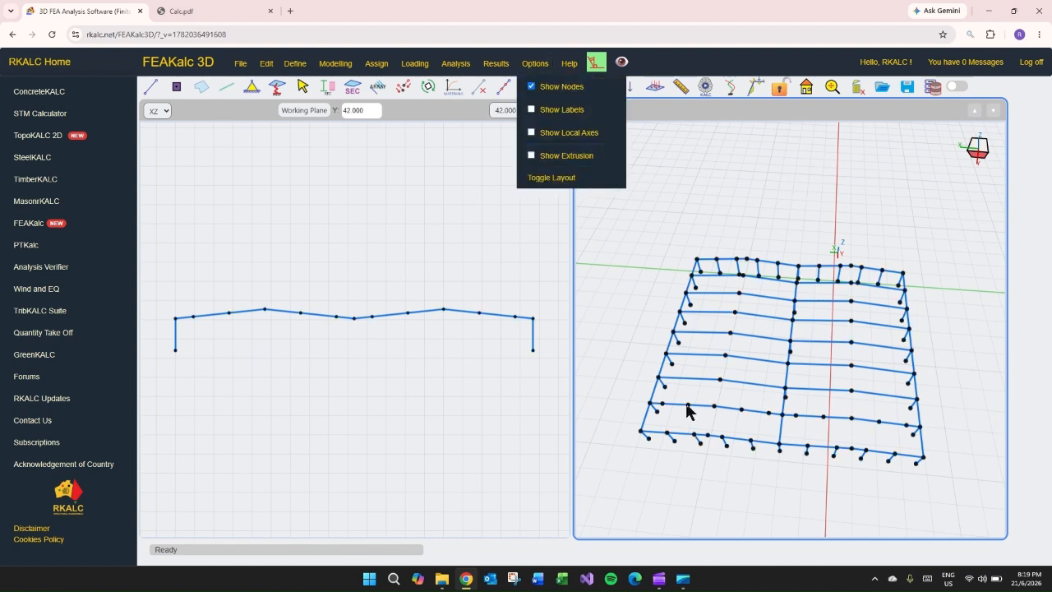
pyautogui.click(151, 87)
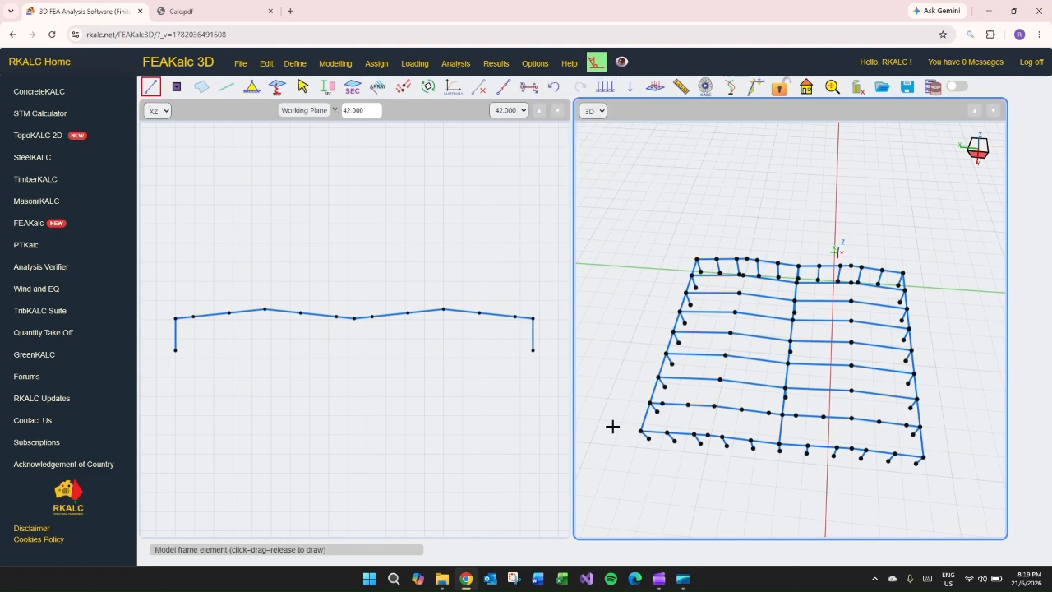
pyautogui.scroll(3, 651, 458)
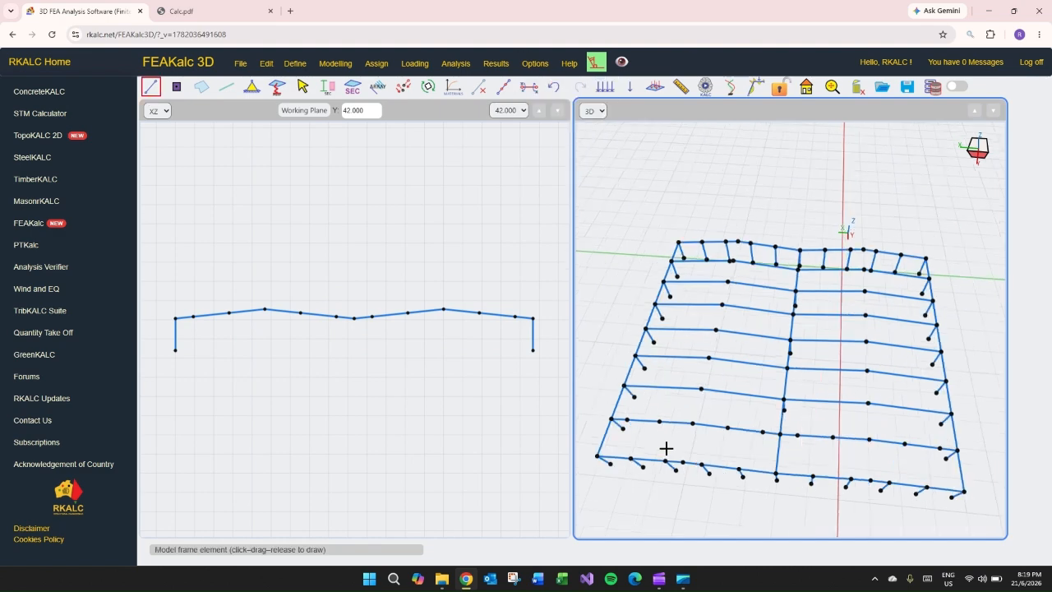
pyautogui.moveTo(665, 449); pyautogui.dragTo(741, 429, button='middle')
pyautogui.scroll(2, 679, 399)
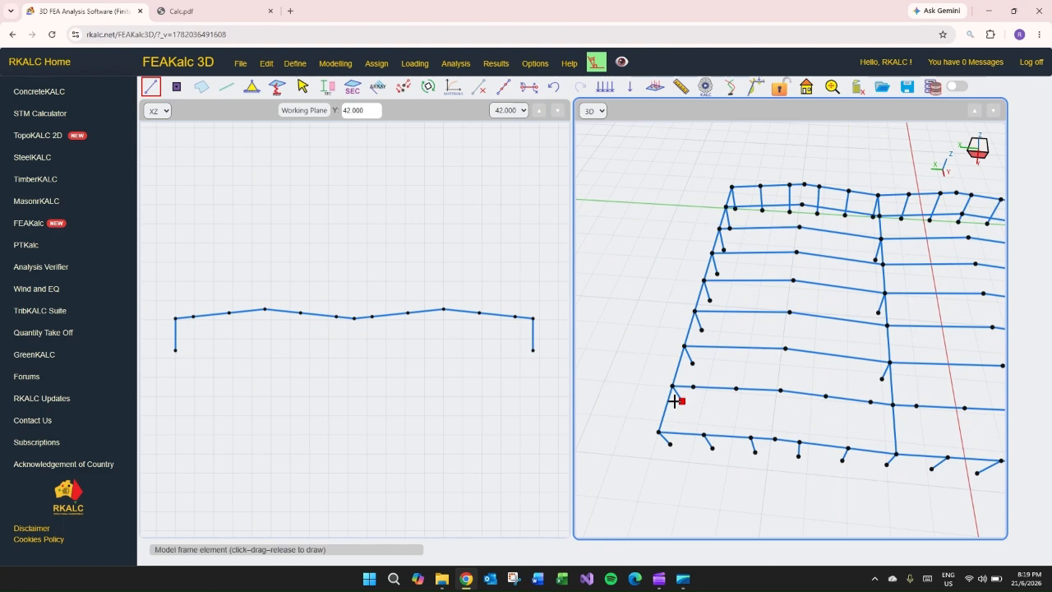
pyautogui.click(185, 11)
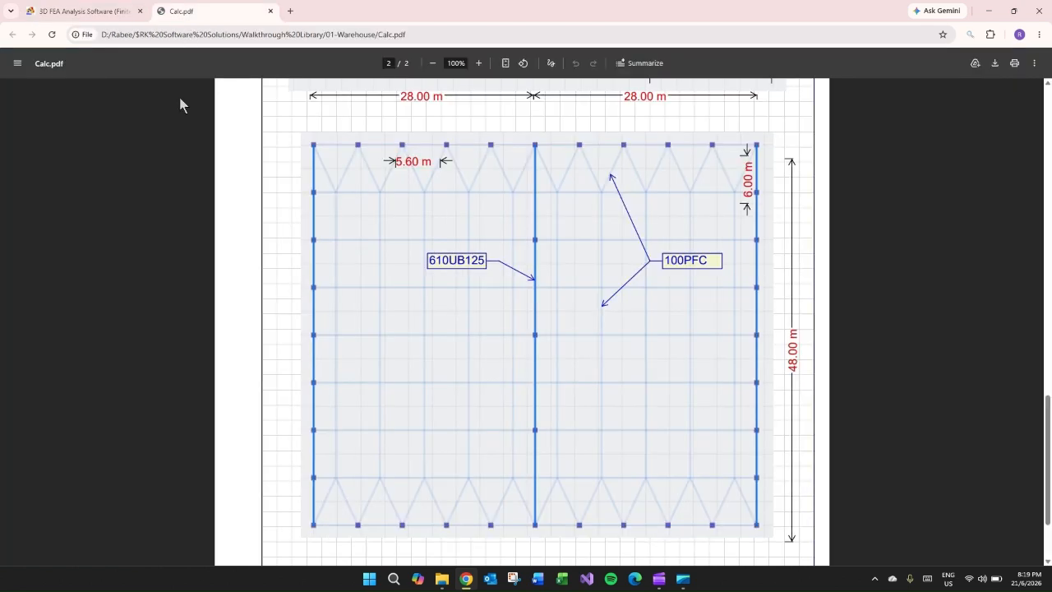
pyautogui.hotkey('ctrl', 'shift', 'Tab')
# Draw zigzag roof bracing elements between the Y 42 rafter nodes and the end-wall column tops across the first bay.
pyautogui.moveTo(673, 385)
pyautogui.mouseDown()
pyautogui.moveTo(677, 409)
pyautogui.moveTo(693, 386)
pyautogui.moveTo(704, 434)
pyautogui.mouseUp()
pyautogui.moveTo(704, 434); pyautogui.dragTo(736, 388)
pyautogui.moveTo(736, 388); pyautogui.dragTo(750, 437)
pyautogui.moveTo(751, 437); pyautogui.dragTo(780, 390)
pyautogui.moveTo(780, 389); pyautogui.dragTo(799, 442)
pyautogui.moveTo(799, 443); pyautogui.dragTo(826, 396)
pyautogui.moveTo(826, 396); pyautogui.dragTo(849, 448)
pyautogui.moveTo(849, 448); pyautogui.dragTo(870, 402)
pyautogui.moveTo(870, 402); pyautogui.dragTo(896, 453)
pyautogui.moveTo(896, 453); pyautogui.dragTo(916, 406)
pyautogui.press('Escape')
# Continue the zigzag roof bracing across the second bay to the corner of the end frame.
pyautogui.moveTo(938, 426); pyautogui.dragTo(813, 417, button='middle')
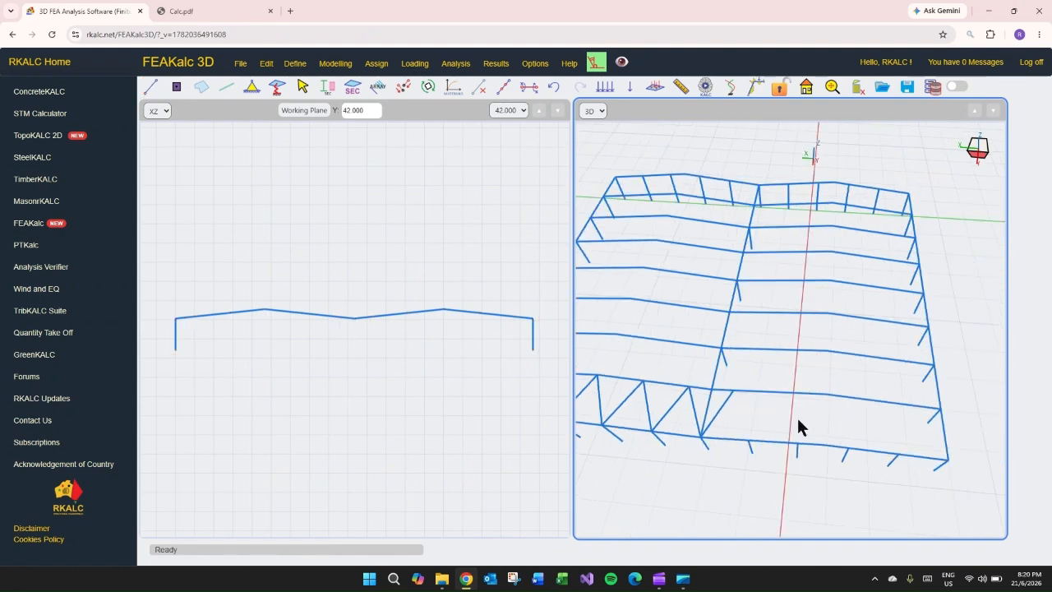
pyautogui.click(151, 87)
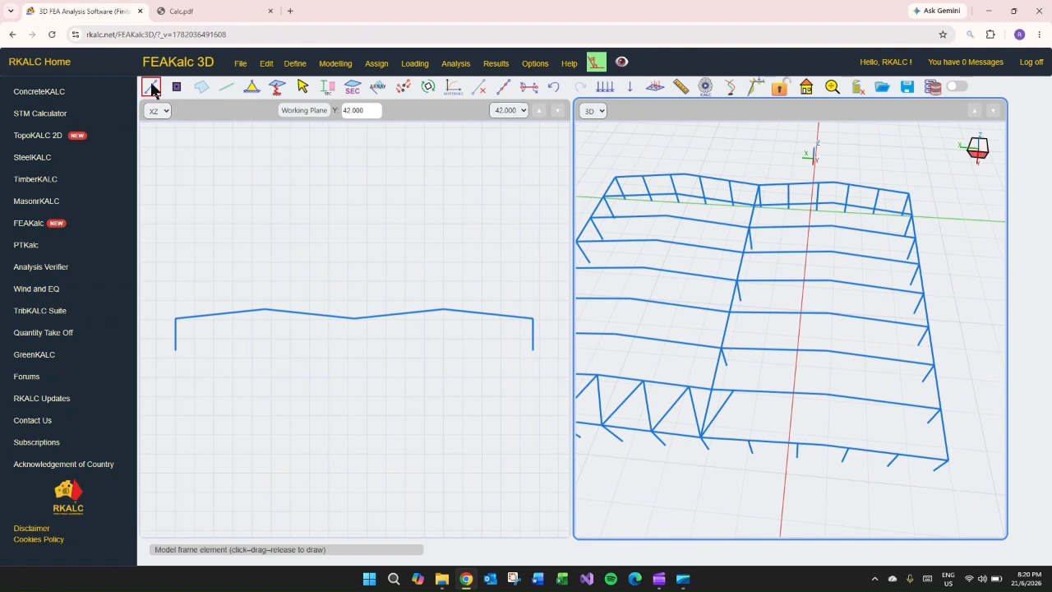
pyautogui.moveTo(732, 390); pyautogui.dragTo(948, 459)
pyautogui.moveTo(928, 415); pyautogui.dragTo(948, 459)
pyautogui.press('Escape')
# Select all column base nodes and assign them pinned supports with Ux, Uy and Uz translations restrained.
pyautogui.moveTo(972, 333); pyautogui.dragTo(916, 343)
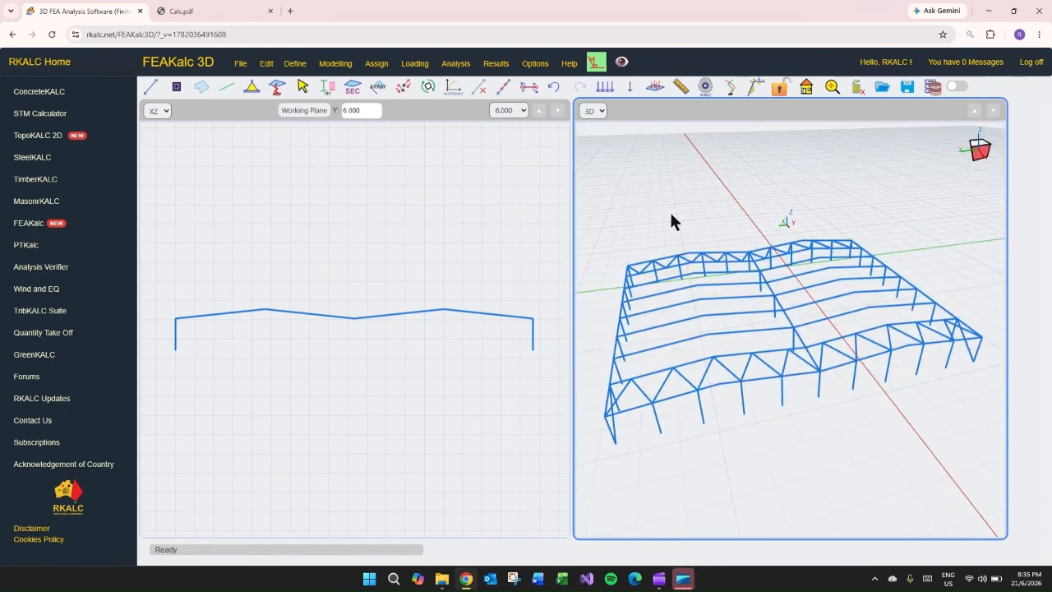
pyautogui.moveTo(674, 167); pyautogui.dragTo(708, 173)
pyautogui.click(475, 183)
pyautogui.moveTo(699, 218); pyautogui.dragTo(729, 190)
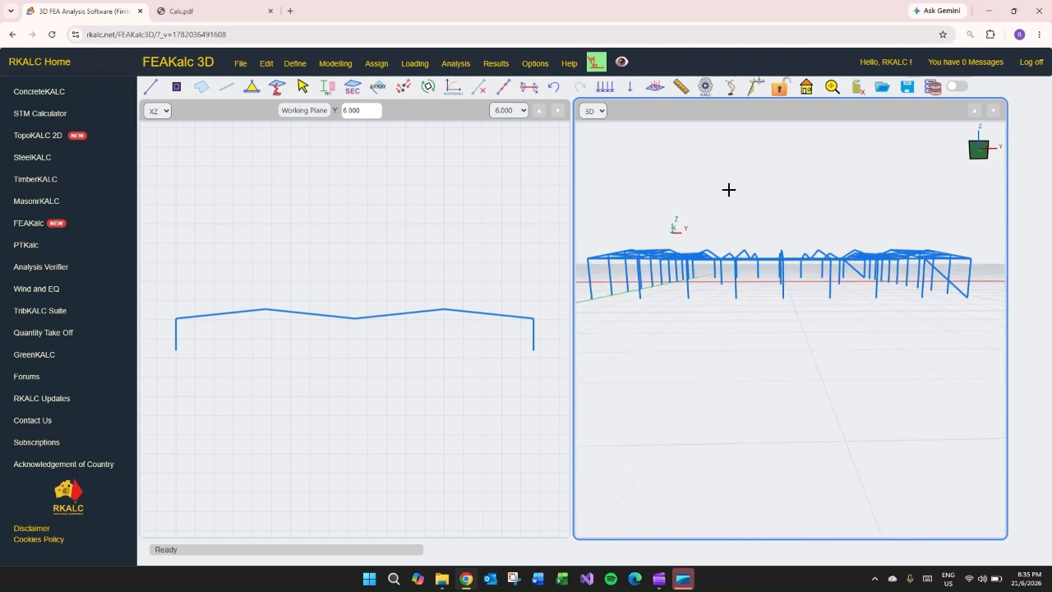
pyautogui.click(302, 86)
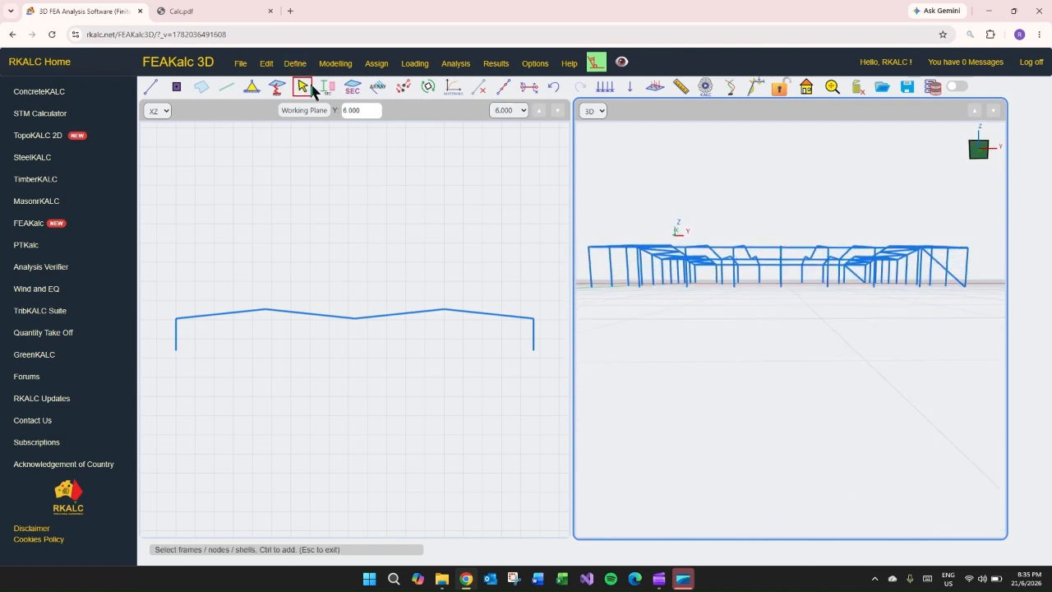
pyautogui.moveTo(583, 278); pyautogui.dragTo(984, 316)
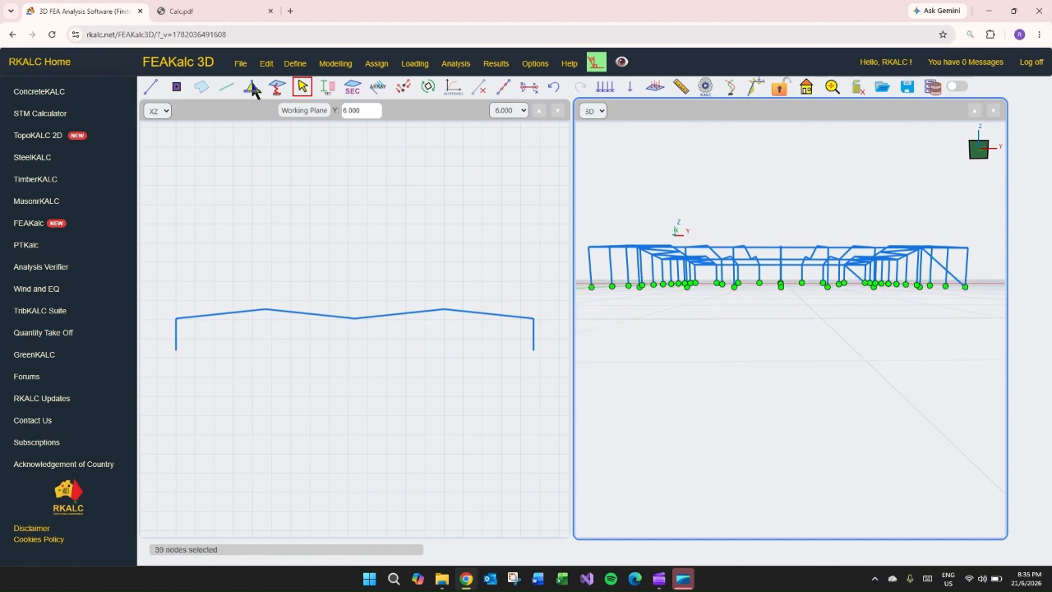
pyautogui.click(253, 87)
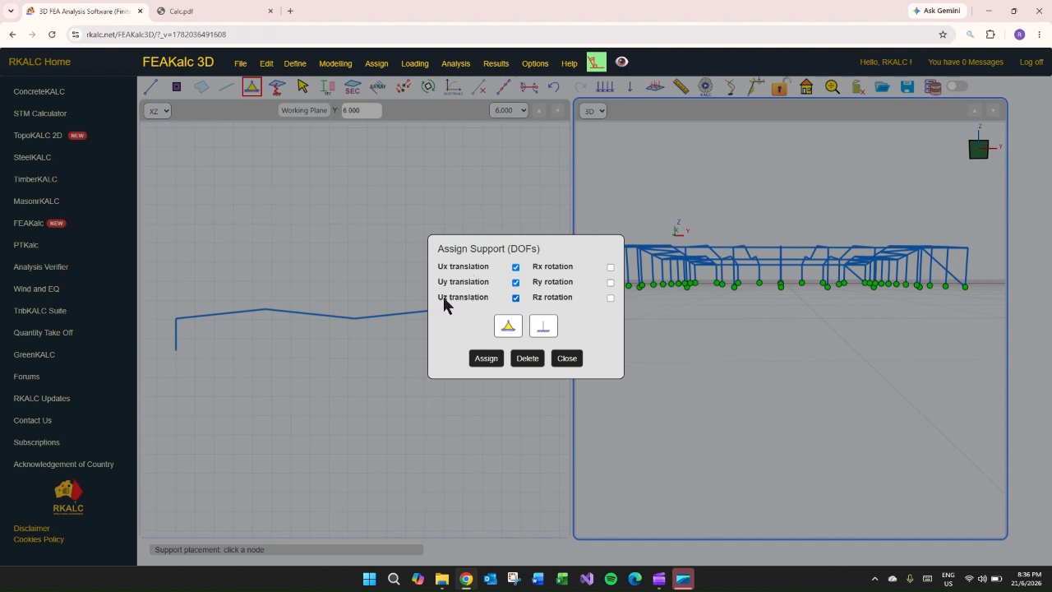
pyautogui.click(486, 360)
pyautogui.moveTo(635, 338); pyautogui.dragTo(275, 159)
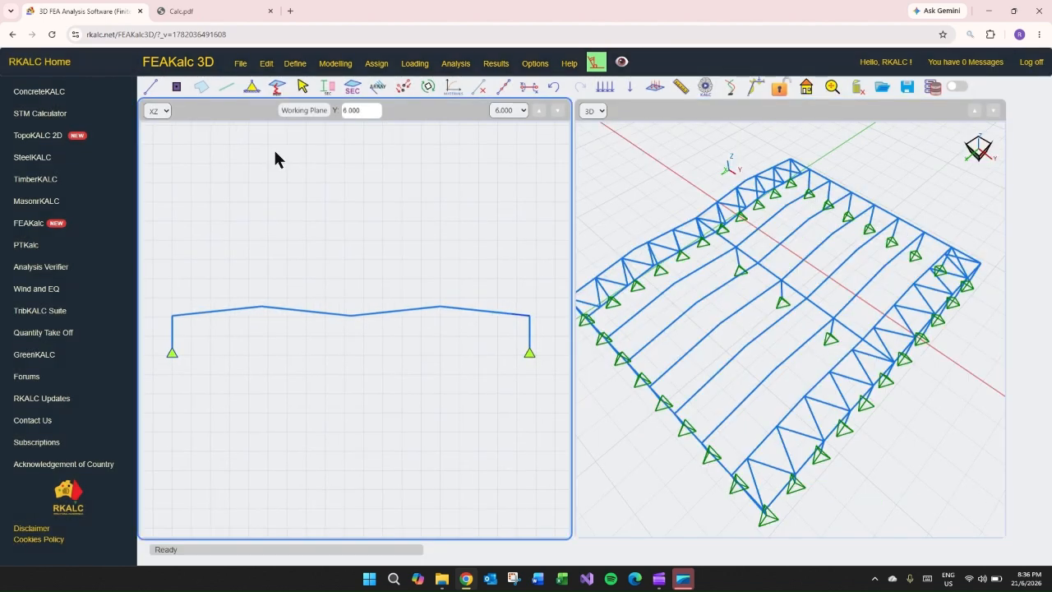
# Switch the 2D view to the XY plan at the column base level Z -10.814, with off-plane elements shown faintly.
pyautogui.click(156, 111)
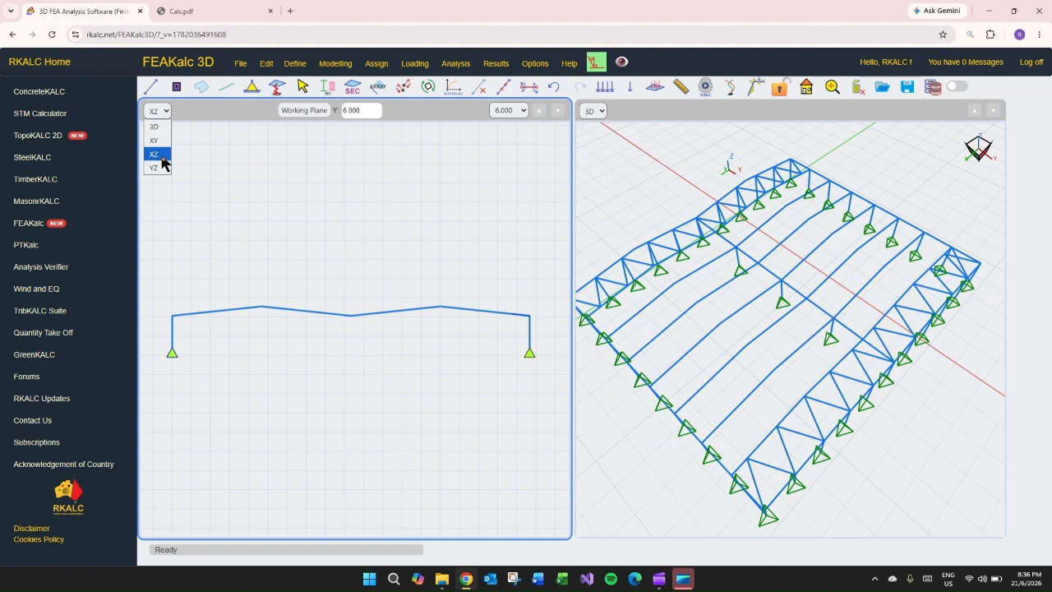
pyautogui.click(155, 142)
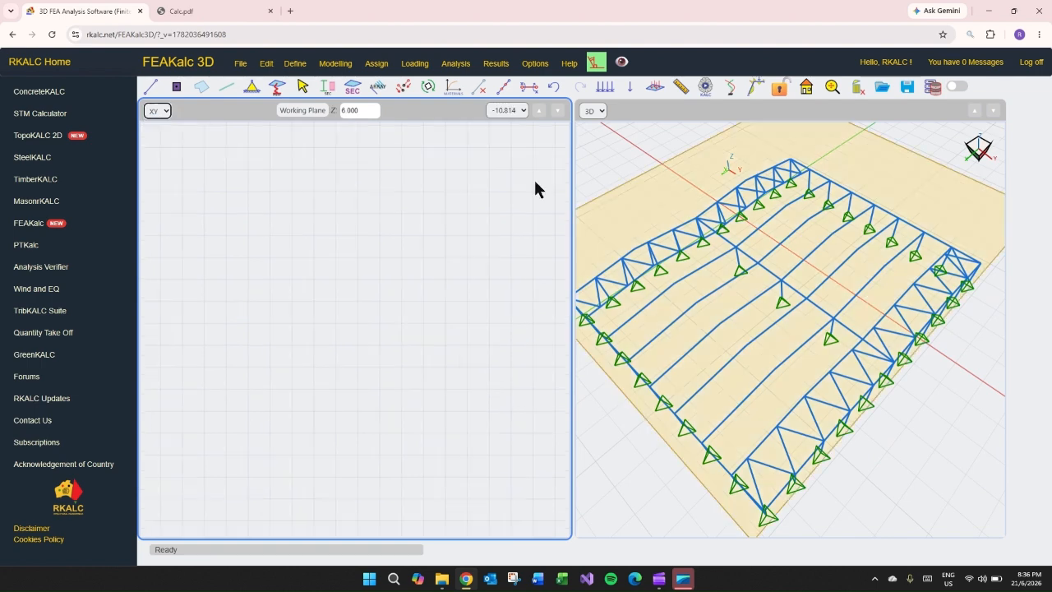
pyautogui.click(833, 87)
pyautogui.click(954, 86)
pyautogui.click(835, 88)
pyautogui.click(557, 112)
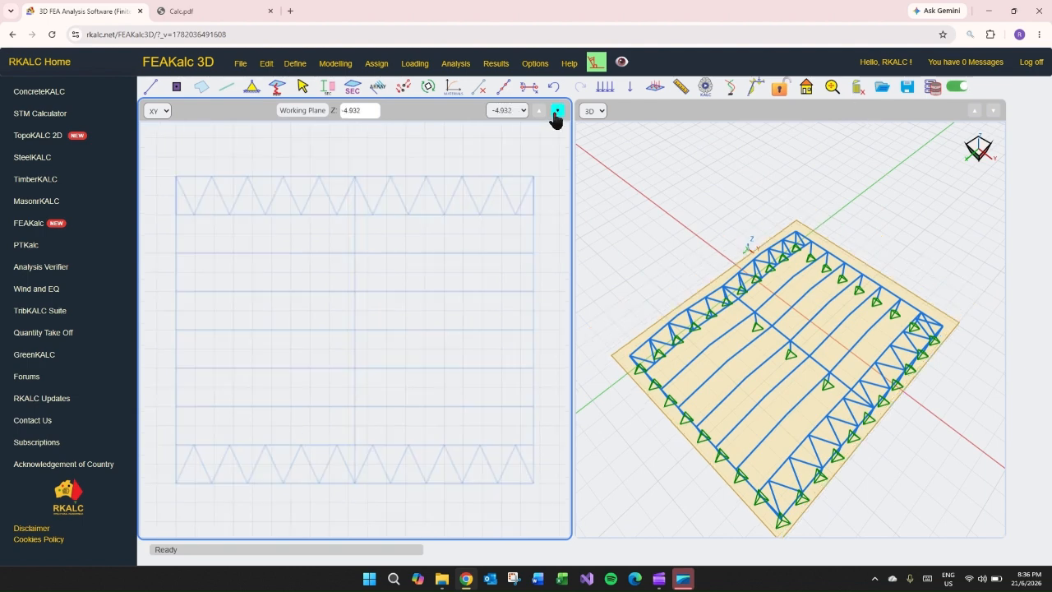
pyautogui.click(538, 112)
pyautogui.click(559, 113)
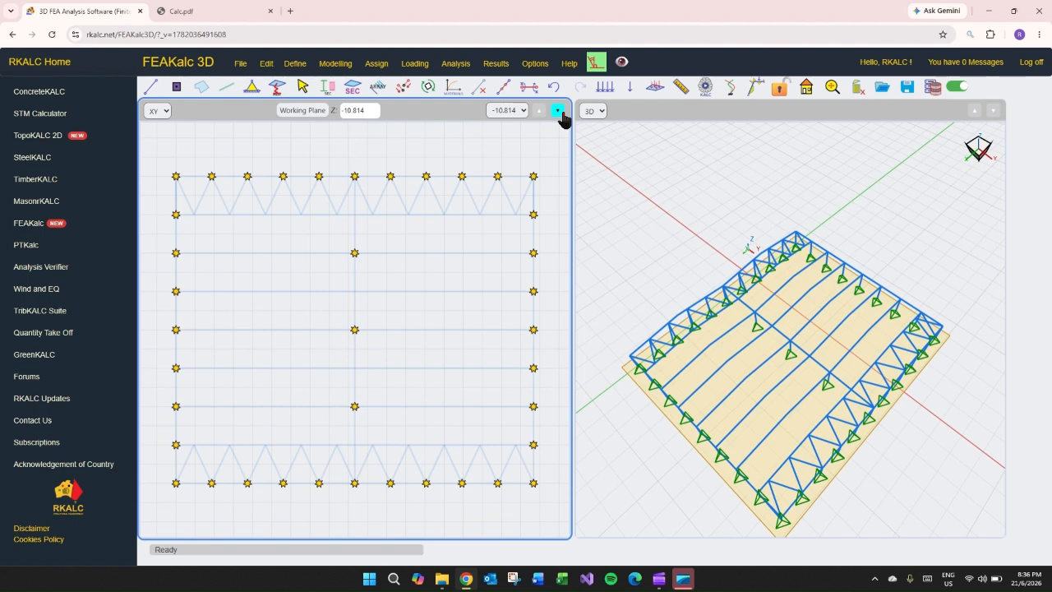
# Draw diagonal wall bracing in the building's corner bays, from the adjacent column top to the corner column base.
pyautogui.moveTo(689, 359); pyautogui.dragTo(665, 299)
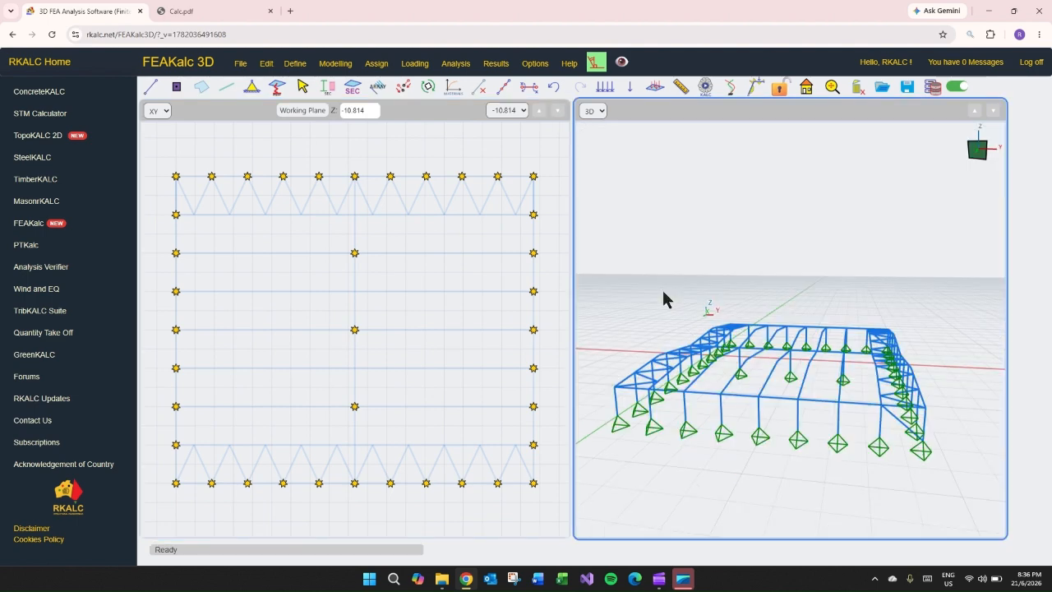
pyautogui.moveTo(802, 277); pyautogui.dragTo(778, 403)
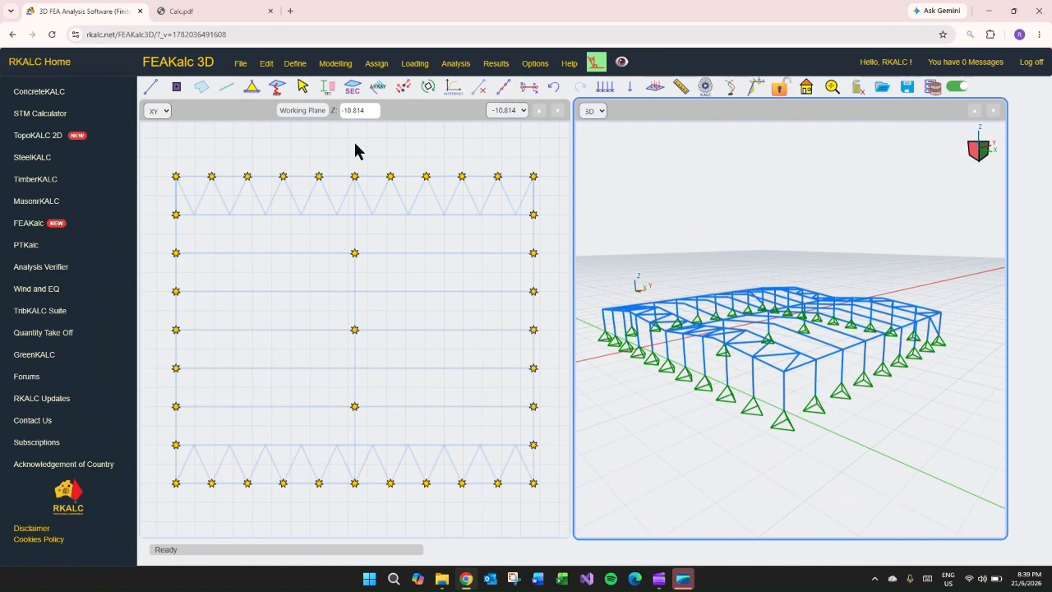
pyautogui.click(150, 86)
pyautogui.moveTo(815, 360)
pyautogui.mouseDown()
pyautogui.moveTo(785, 409)
pyautogui.moveTo(731, 414)
pyautogui.moveTo(825, 418)
pyautogui.moveTo(689, 342)
pyautogui.mouseUp()
pyautogui.press('Escape')
pyautogui.click(151, 87)
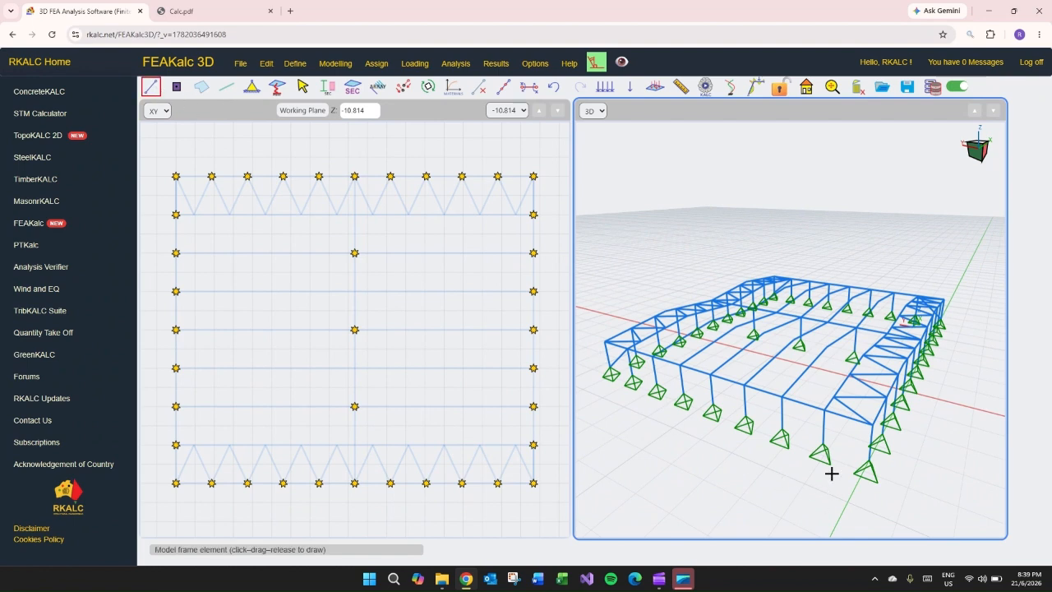
pyautogui.moveTo(827, 411); pyautogui.dragTo(870, 462)
pyautogui.press('Escape')
pyautogui.moveTo(950, 448); pyautogui.dragTo(858, 483)
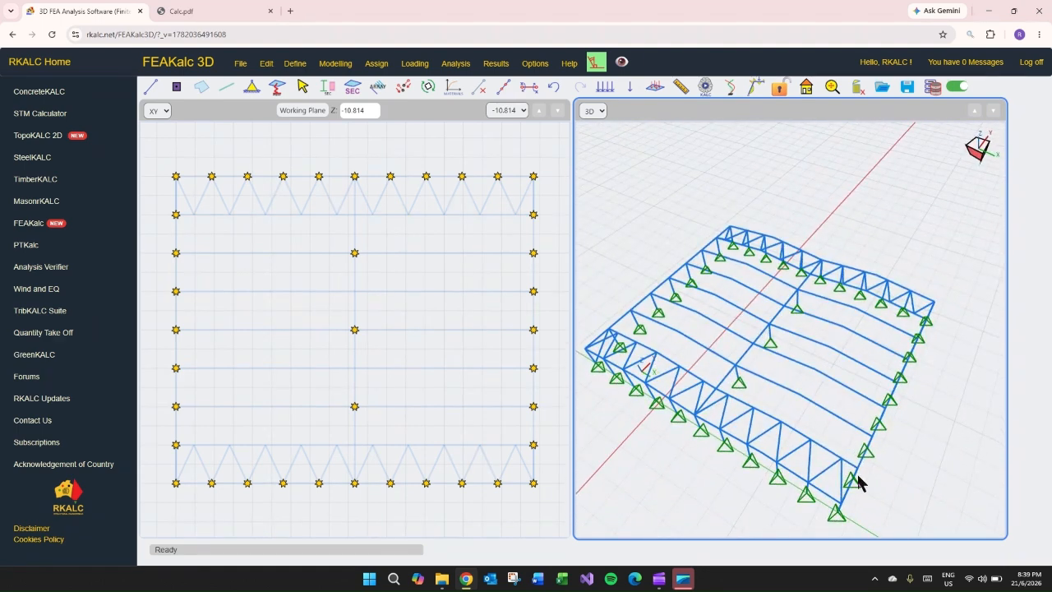
# Select the entire structure and divide its frames at intersections with the selected frames.
pyautogui.moveTo(704, 367); pyautogui.dragTo(775, 380)
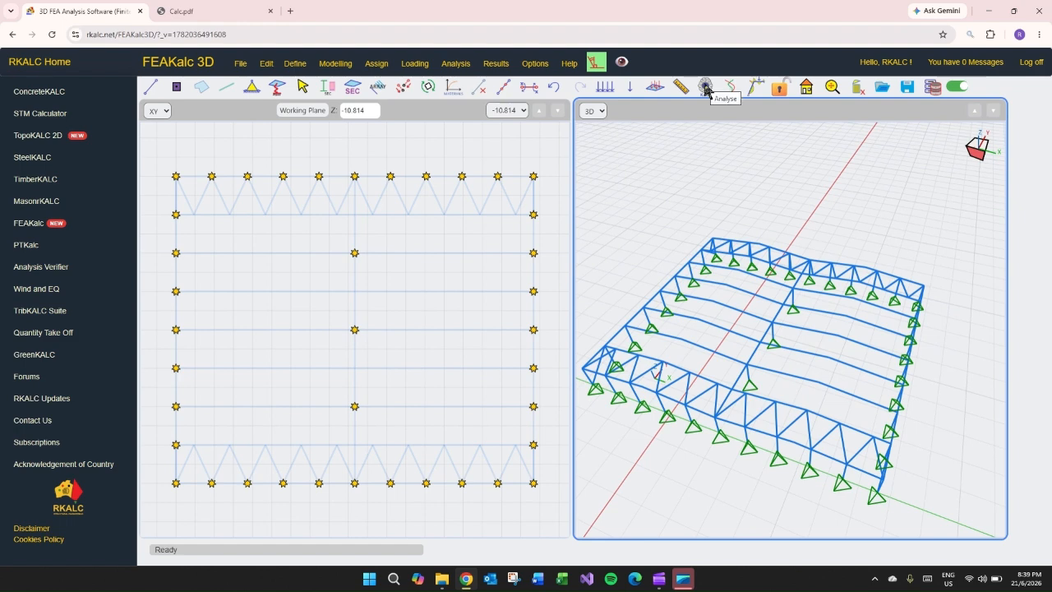
pyautogui.click(301, 86)
pyautogui.moveTo(947, 205); pyautogui.dragTo(581, 506)
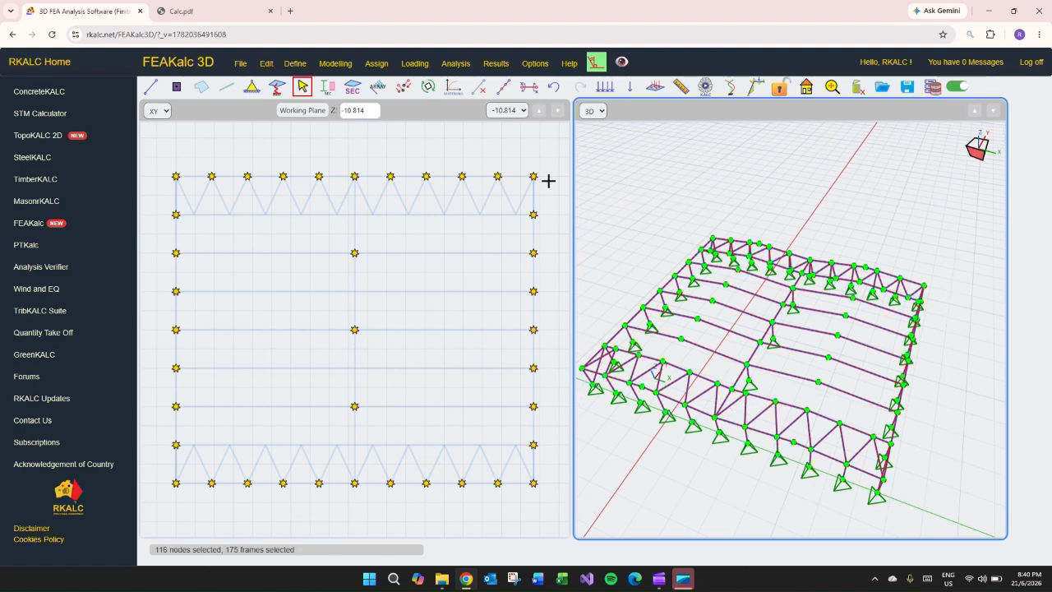
pyautogui.click(499, 86)
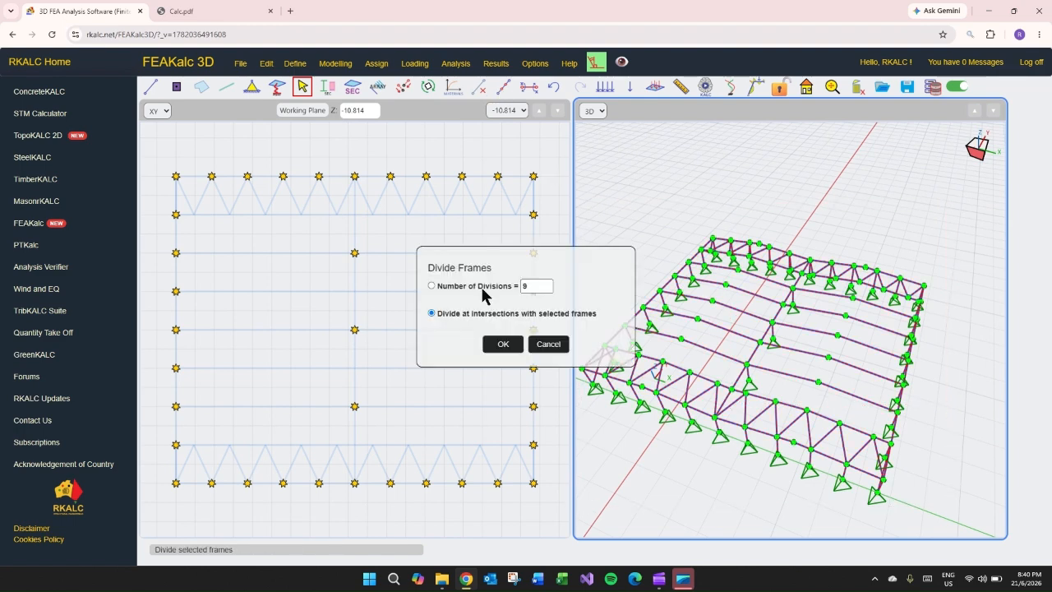
pyautogui.click(502, 345)
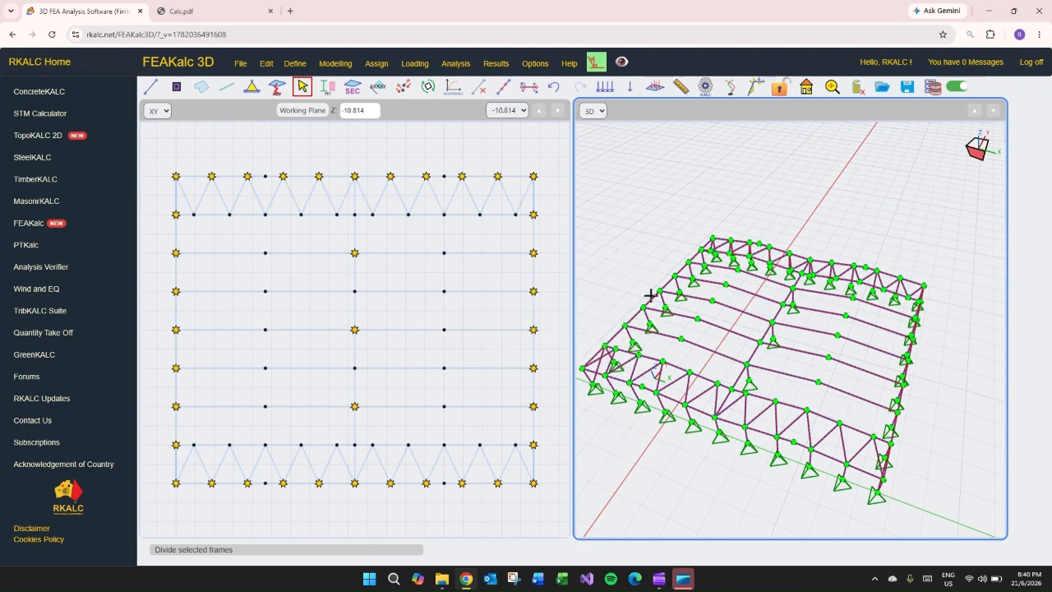
pyautogui.press('Escape')
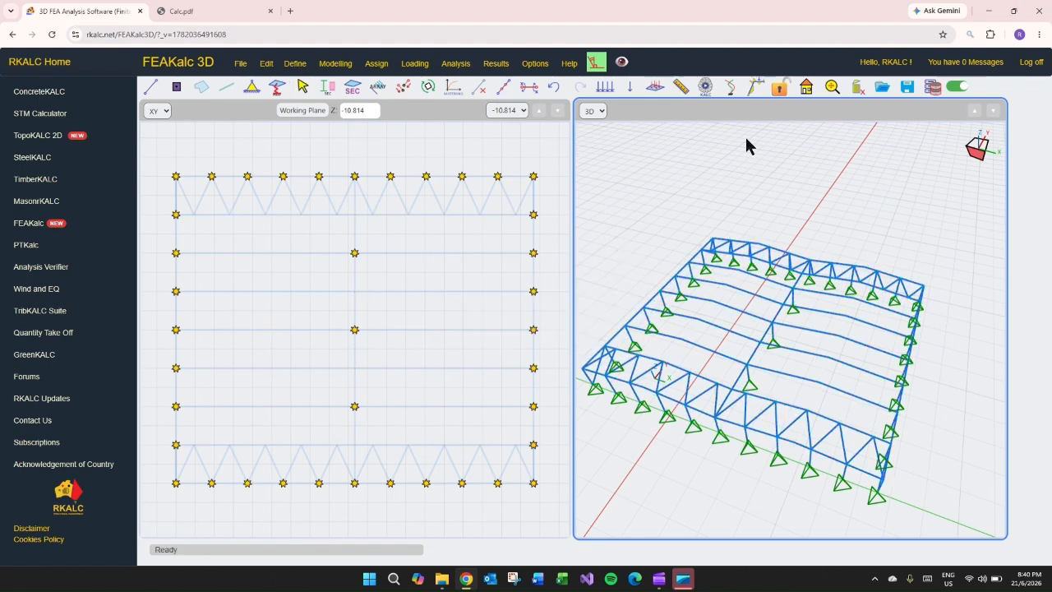
# Run the analysis and animate the Uz deformation for the Dead load case.
pyautogui.click(707, 92)
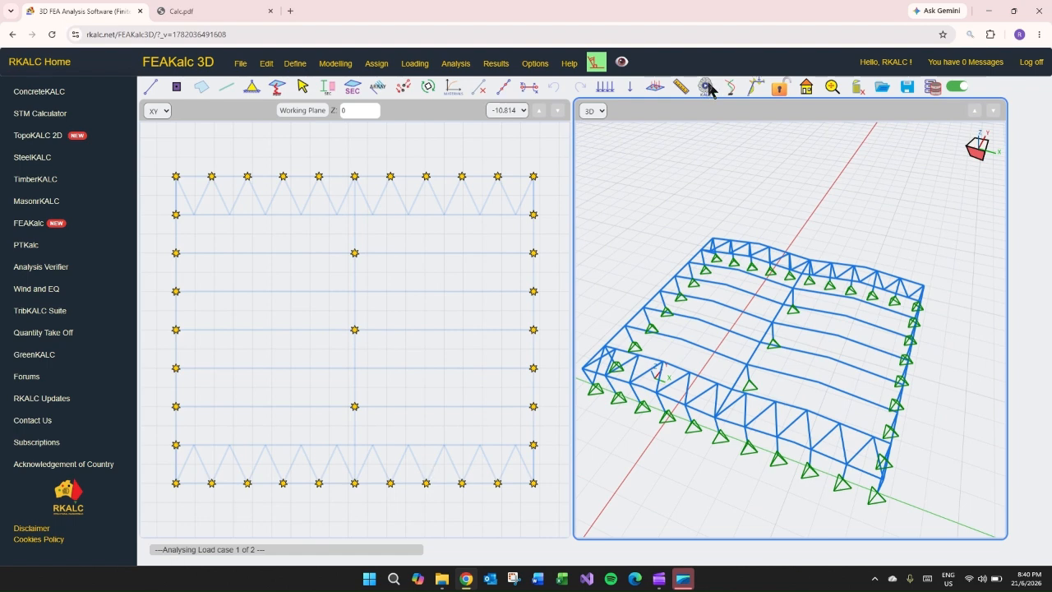
pyautogui.moveTo(735, 239); pyautogui.dragTo(855, 239)
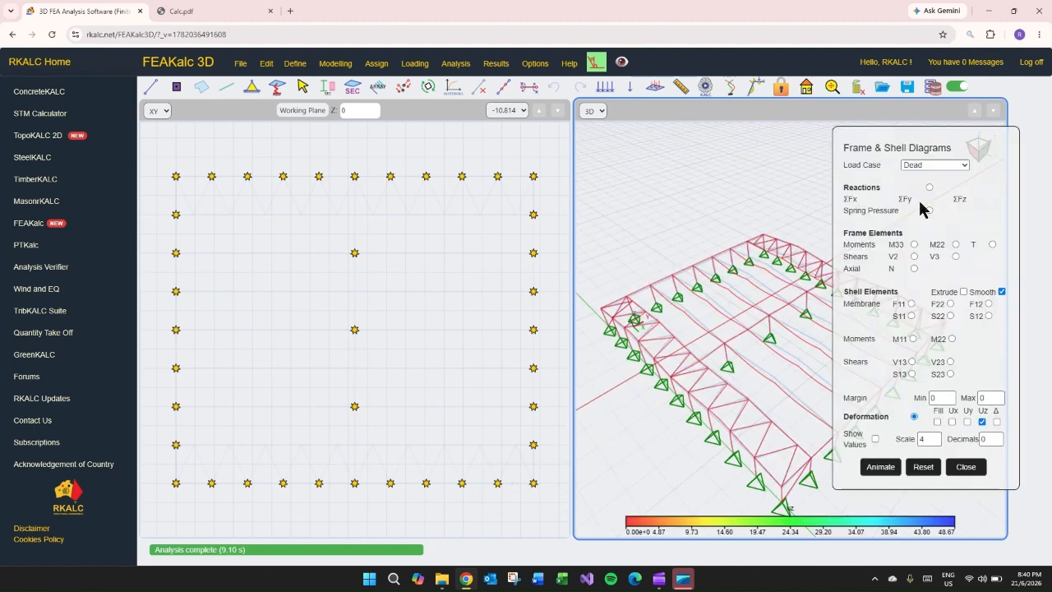
pyautogui.moveTo(936, 146); pyautogui.dragTo(435, 142)
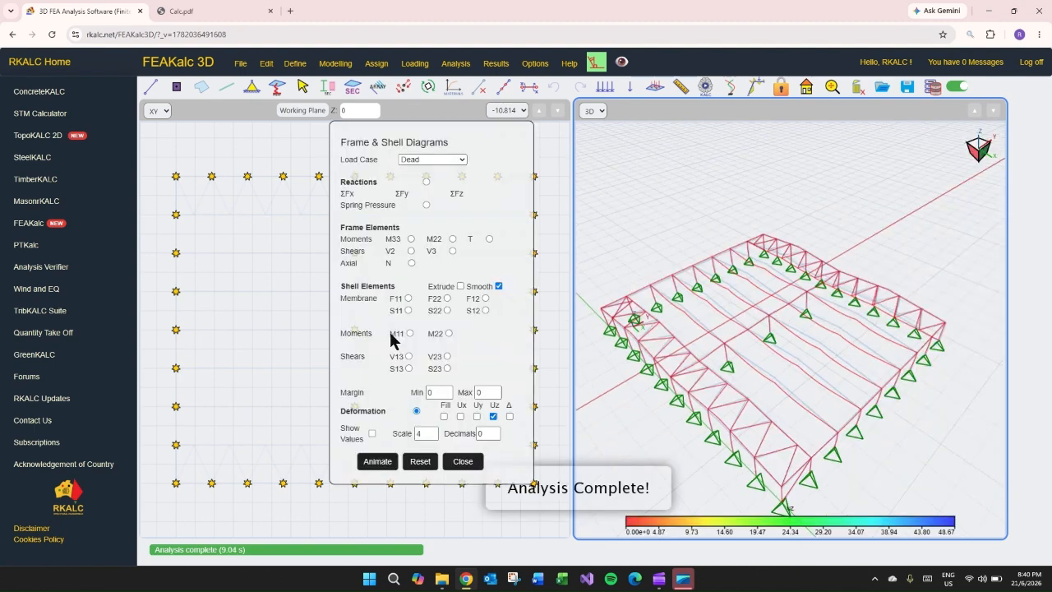
pyautogui.click(379, 463)
pyautogui.moveTo(638, 451); pyautogui.dragTo(414, 429)
pyautogui.click(378, 462)
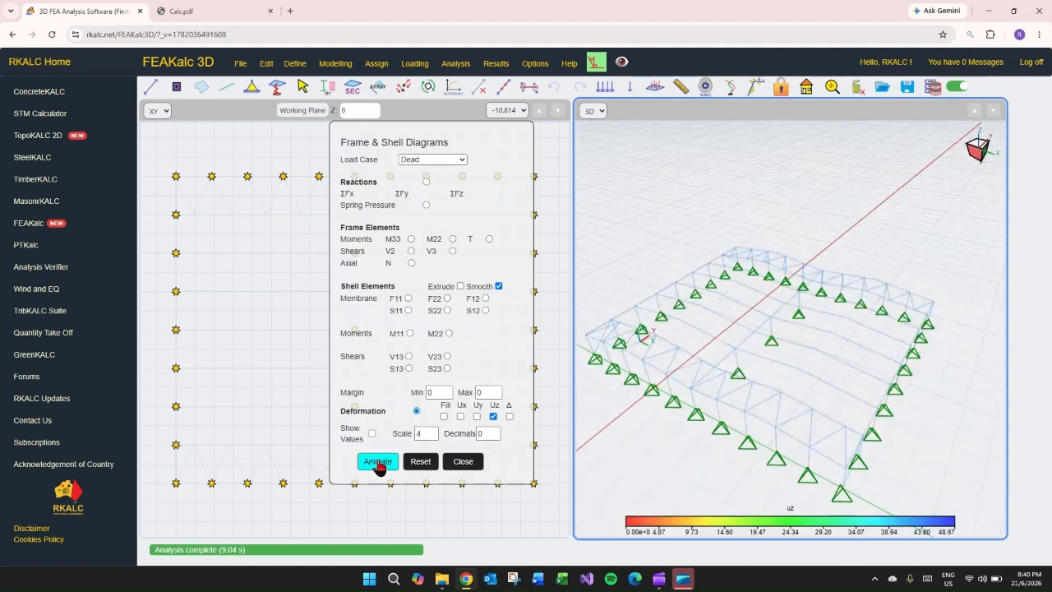
# Display the M33 moment diagram on the 3D frames at scale 8 and examine it around the building.
pyautogui.click(412, 239)
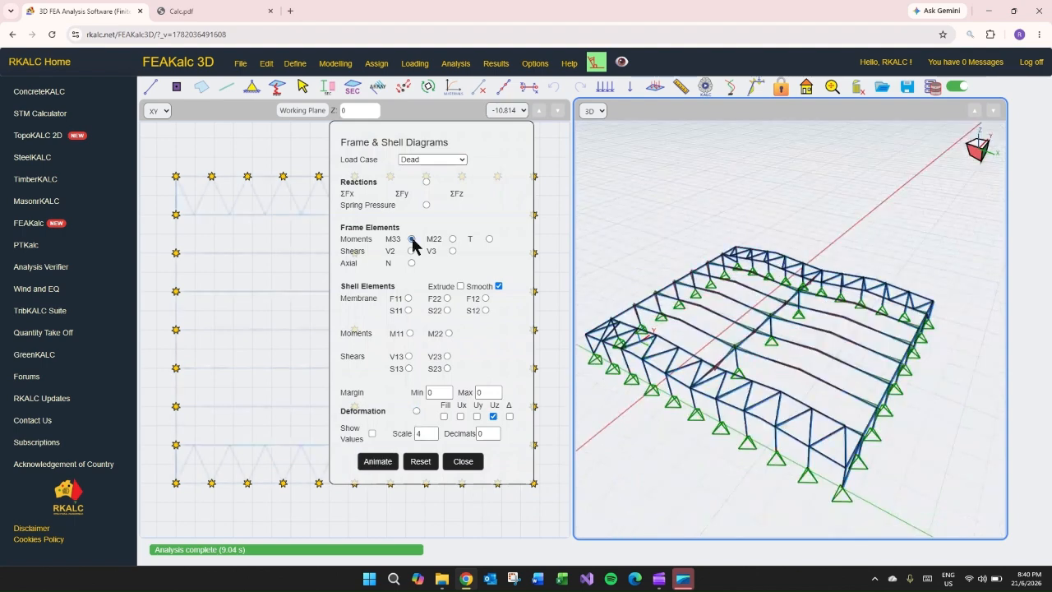
pyautogui.click(433, 431)
pyautogui.click(431, 431)
pyautogui.moveTo(618, 462); pyautogui.dragTo(777, 416, button='middle')
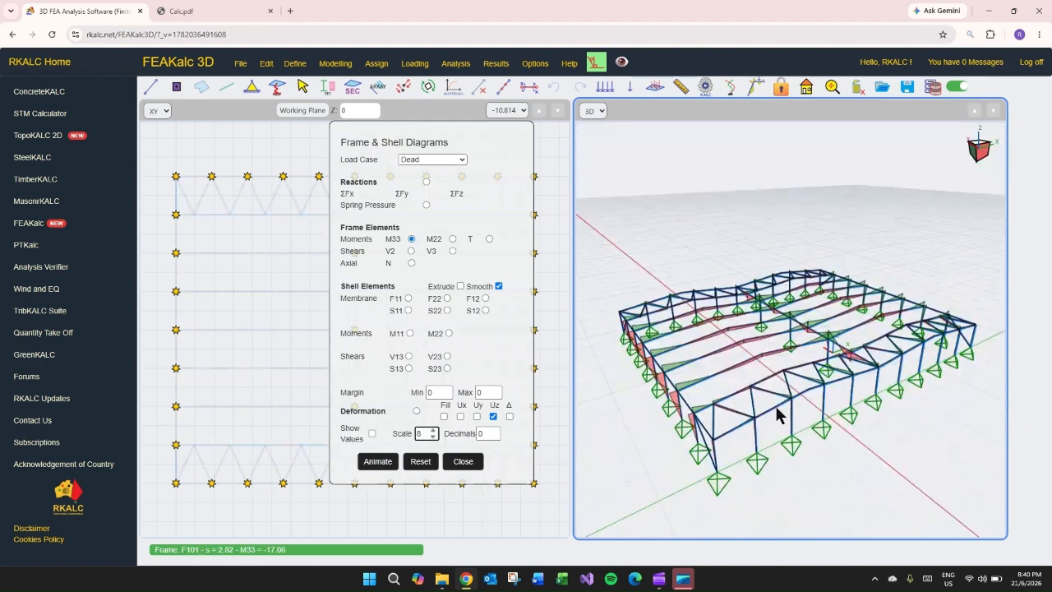
pyautogui.scroll(3, 724, 376)
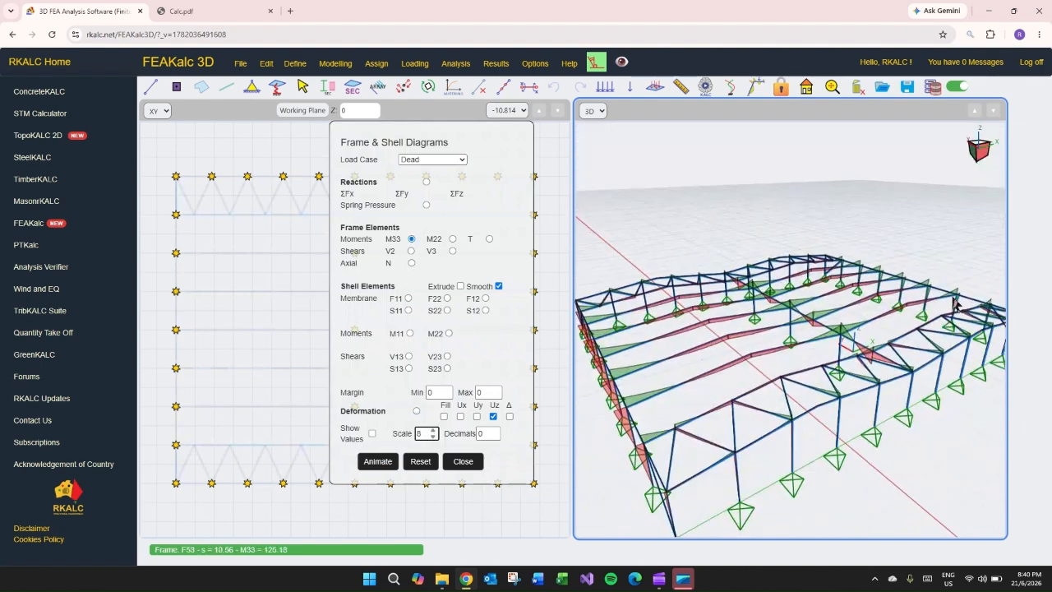
# Review the axial force N diagram and the support reactions for Dead load, finishing on the M33 diagram.
pyautogui.click(411, 262)
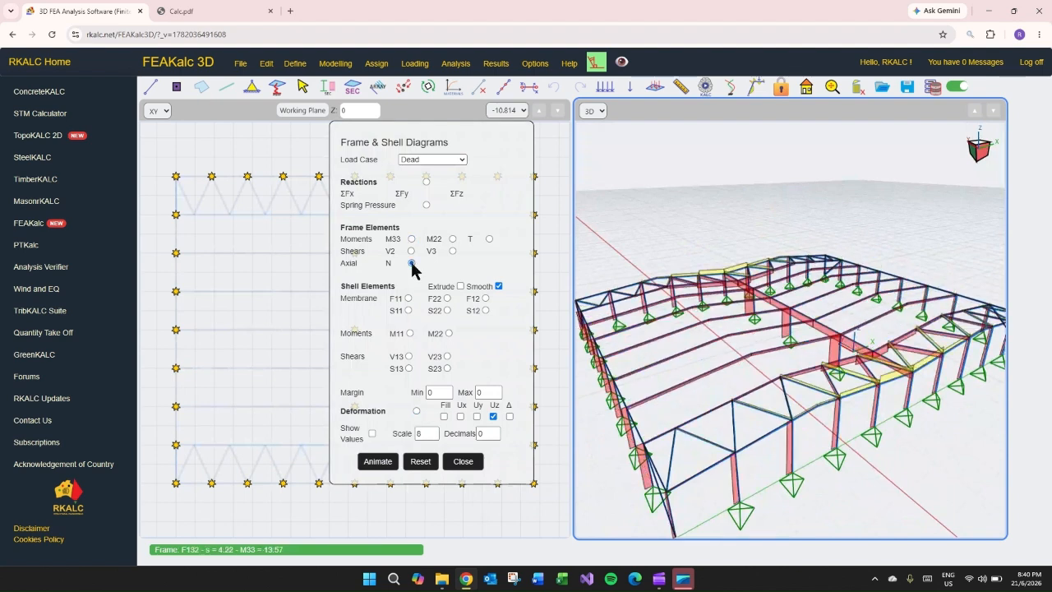
pyautogui.click(426, 181)
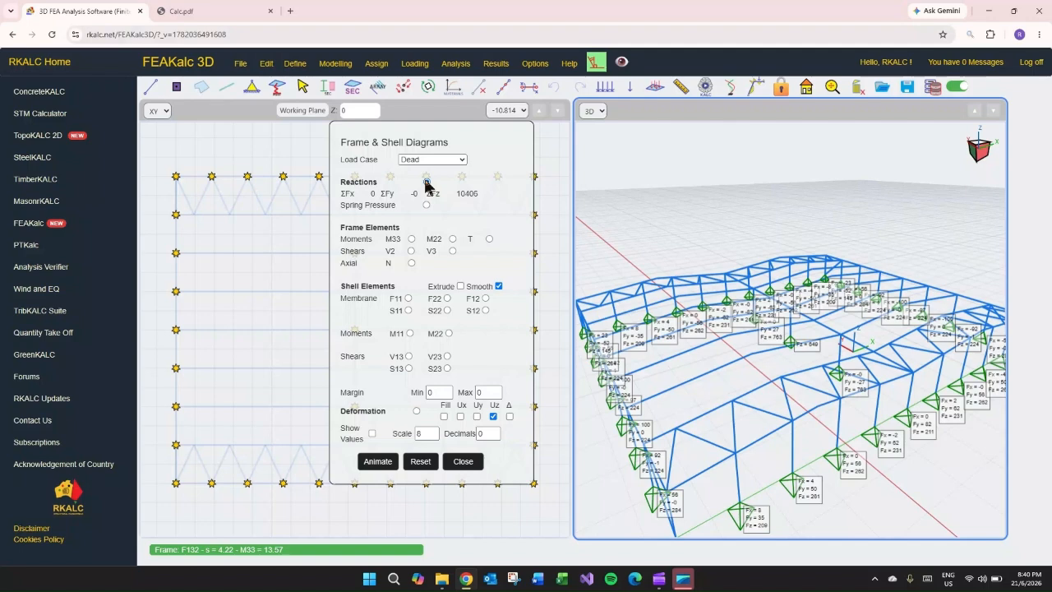
pyautogui.click(412, 239)
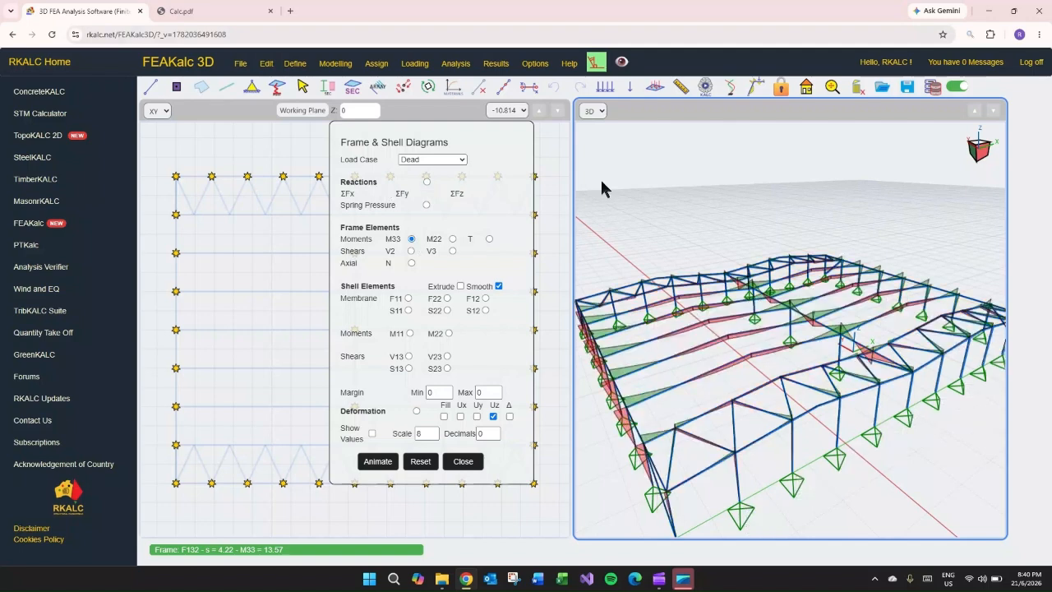
# Show the M33 moment diagram in the XZ elevation of the frame at Y 6.000.
pyautogui.moveTo(496, 146); pyautogui.dragTo(844, 160)
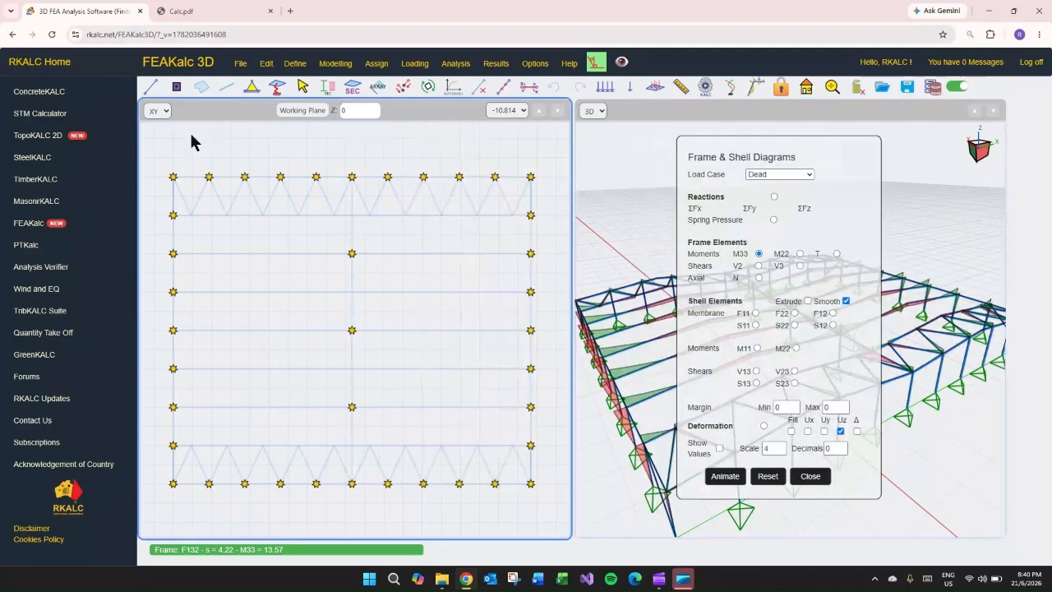
pyautogui.click(157, 110)
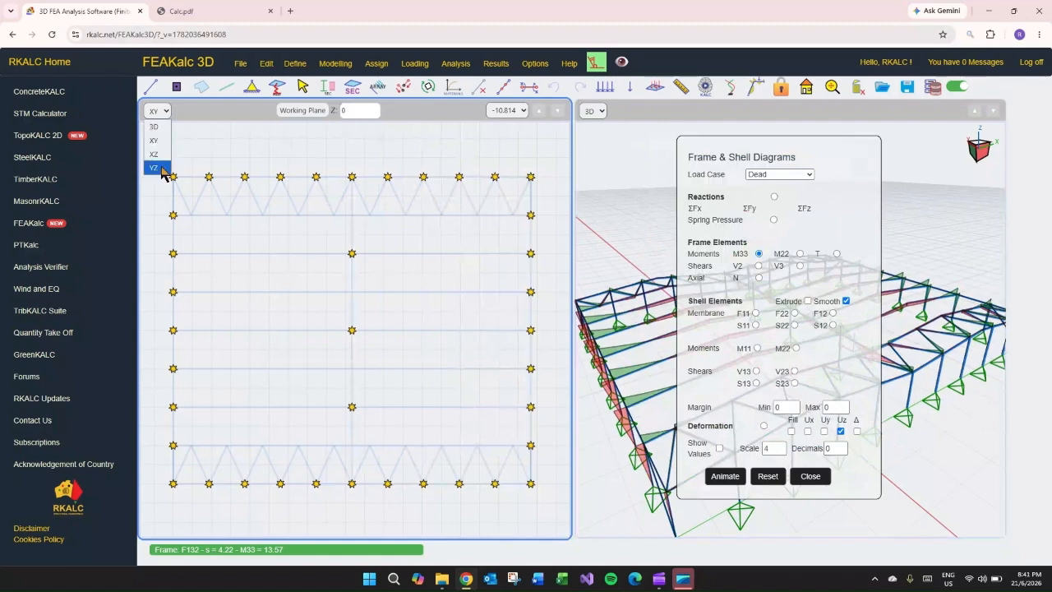
pyautogui.click(155, 155)
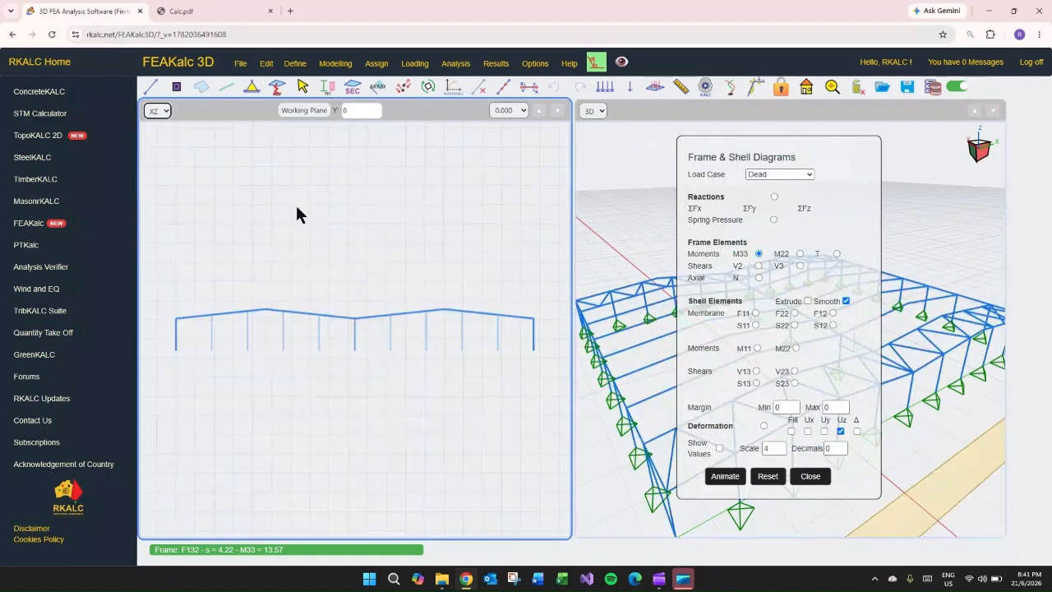
pyautogui.click(759, 254)
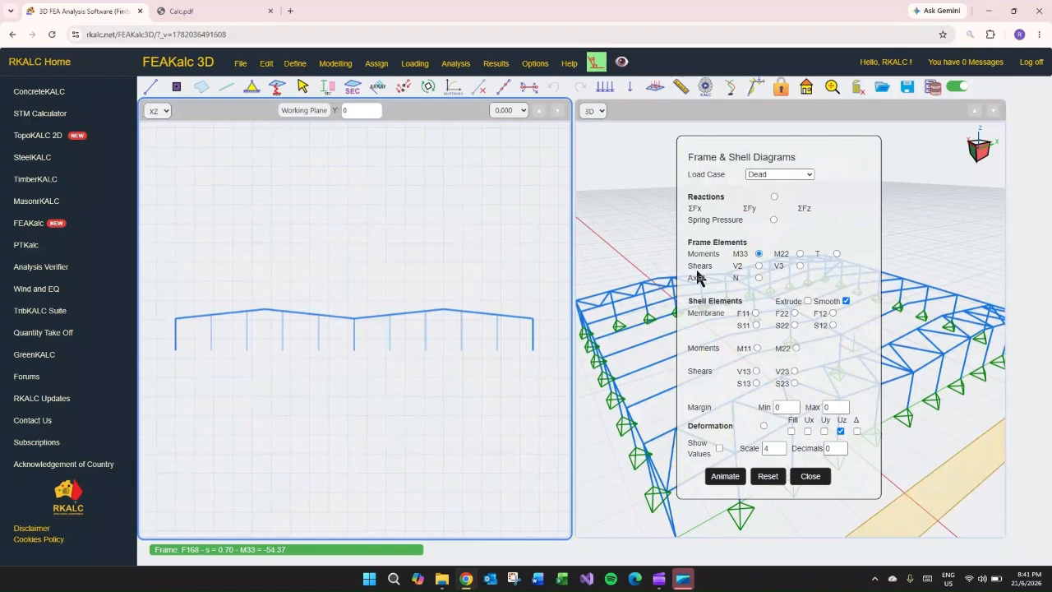
pyautogui.click(552, 110)
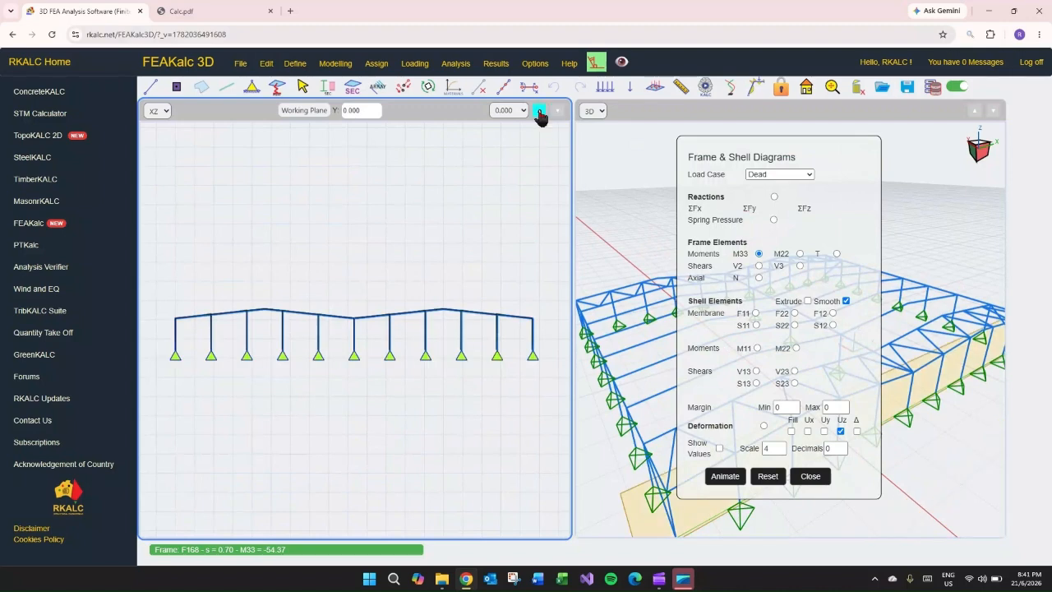
pyautogui.click(540, 112)
# Set the diagram scale to 10, show its values and inspect the M33 moments along the Y 6 frame.
pyautogui.click(781, 445)
pyautogui.click(781, 445)
pyautogui.click(781, 446)
pyautogui.click(782, 446)
pyautogui.click(781, 446)
pyautogui.click(781, 445)
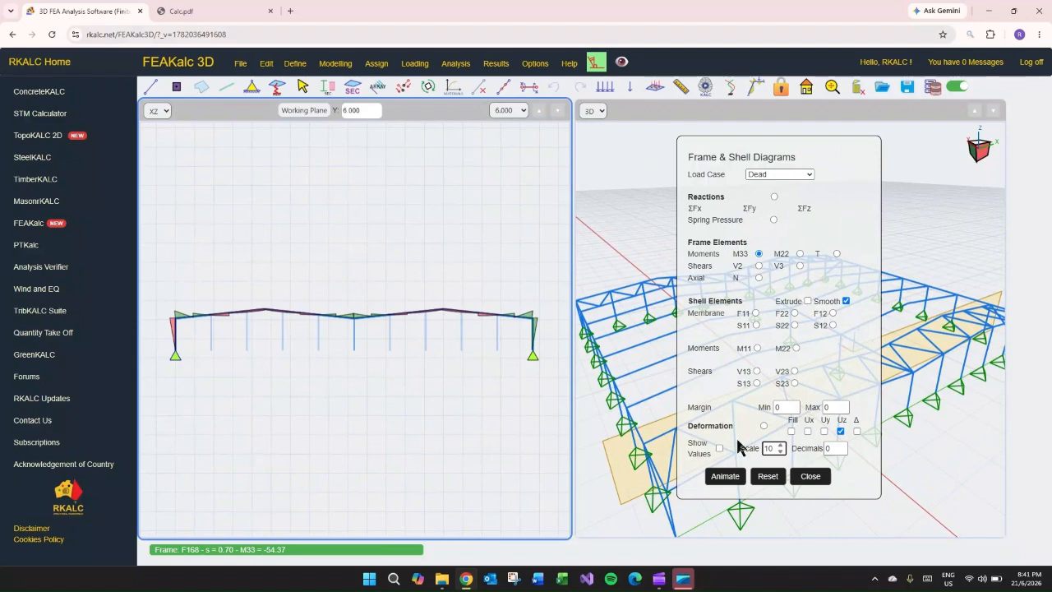
pyautogui.click(720, 448)
pyautogui.scroll(5, 449, 322)
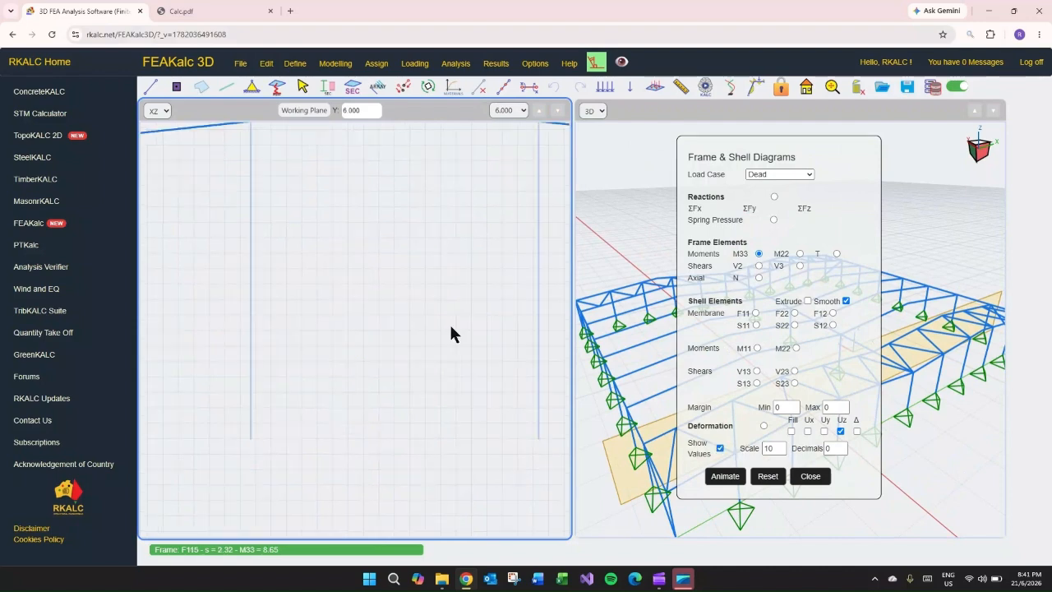
pyautogui.moveTo(445, 267); pyautogui.dragTo(270, 305, button='middle')
pyautogui.moveTo(536, 334); pyautogui.dragTo(508, 339, button='middle')
pyautogui.scroll(-5, 357, 315)
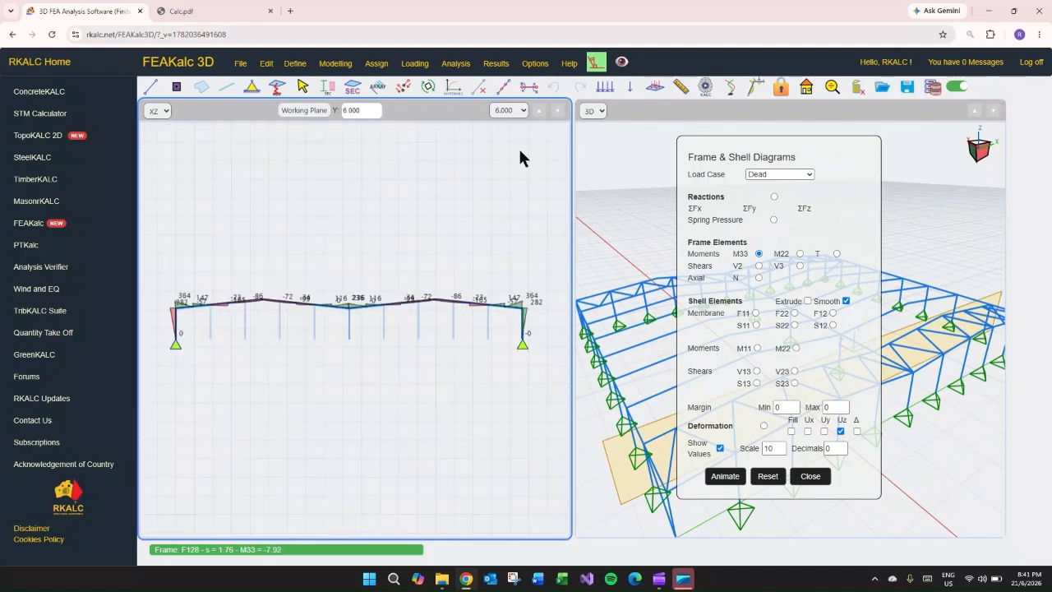
# Step through the portal frames from Y 12 to Y 30 to examine their M33 moment values.
pyautogui.click(539, 111)
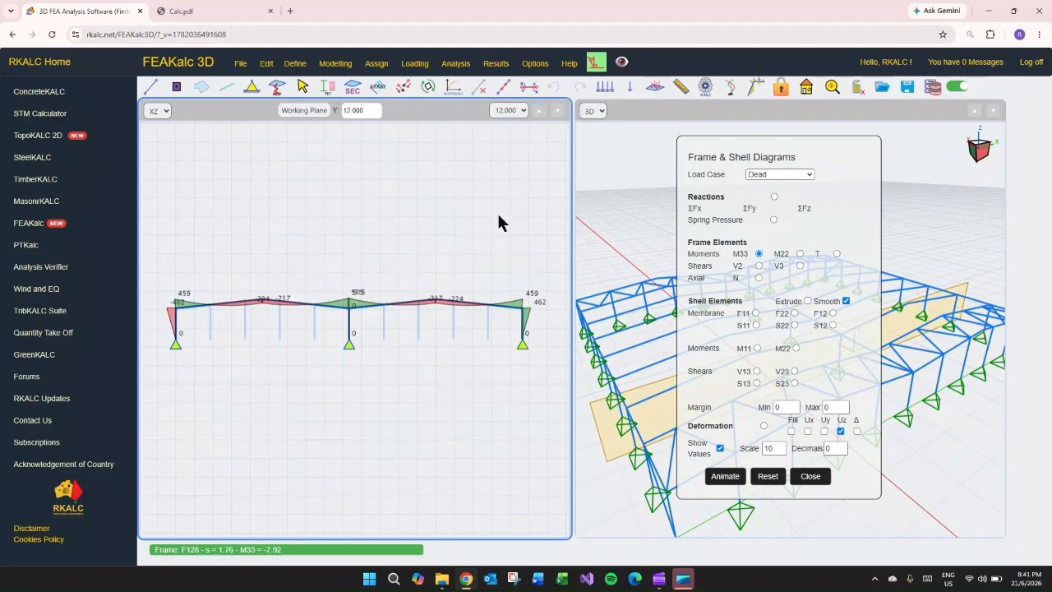
pyautogui.click(540, 111)
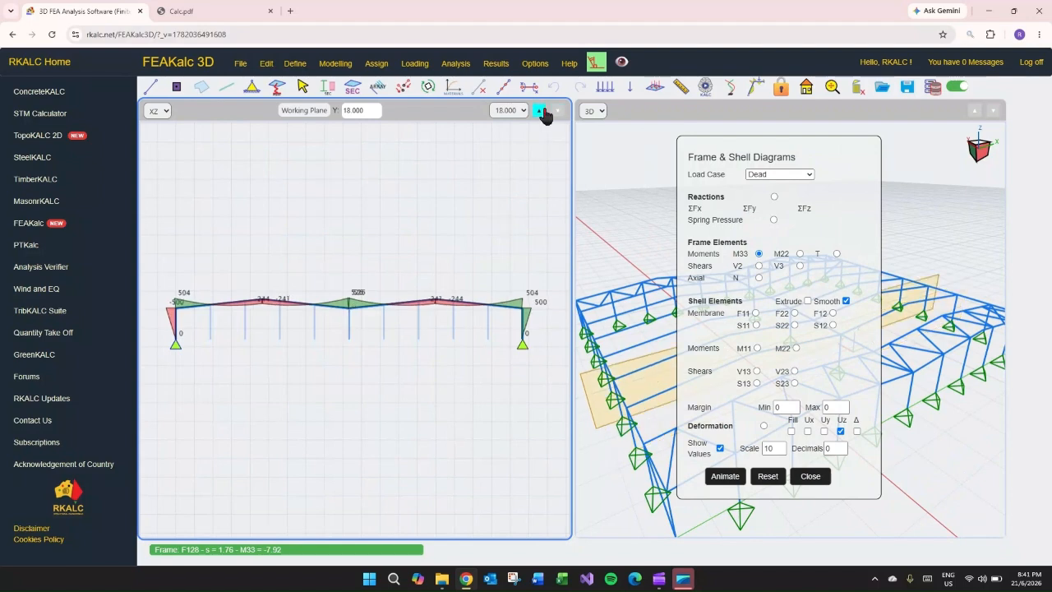
pyautogui.moveTo(804, 148); pyautogui.dragTo(69, 160)
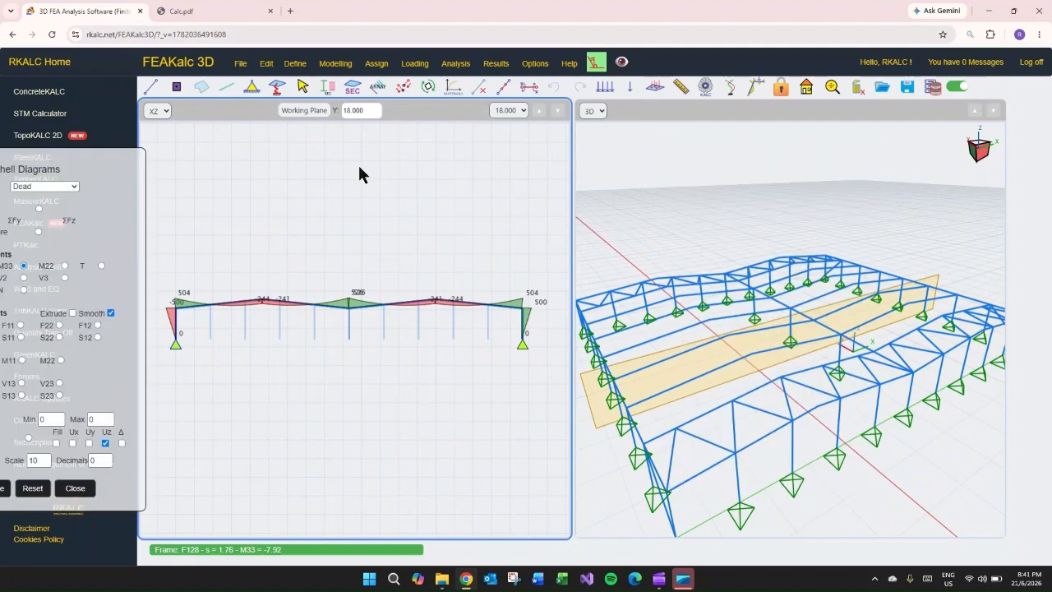
pyautogui.click(539, 112)
pyautogui.click(540, 112)
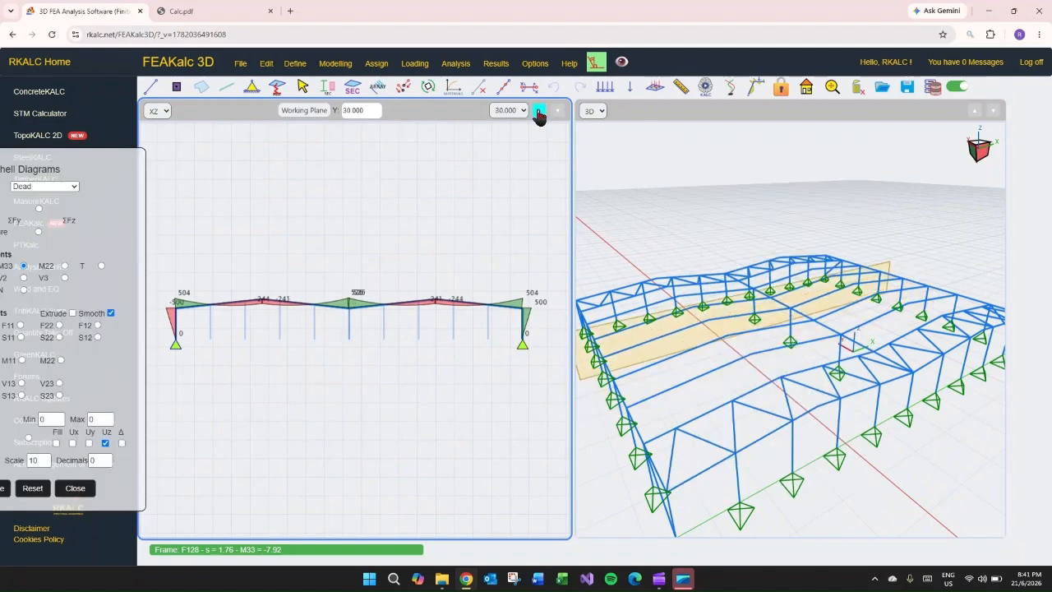
# Step through the XZ elevations up to Y 42 and back to Y 6 to compare the frames' M33 moments, finishing at Y 12.
pyautogui.click(539, 113)
pyautogui.click(540, 112)
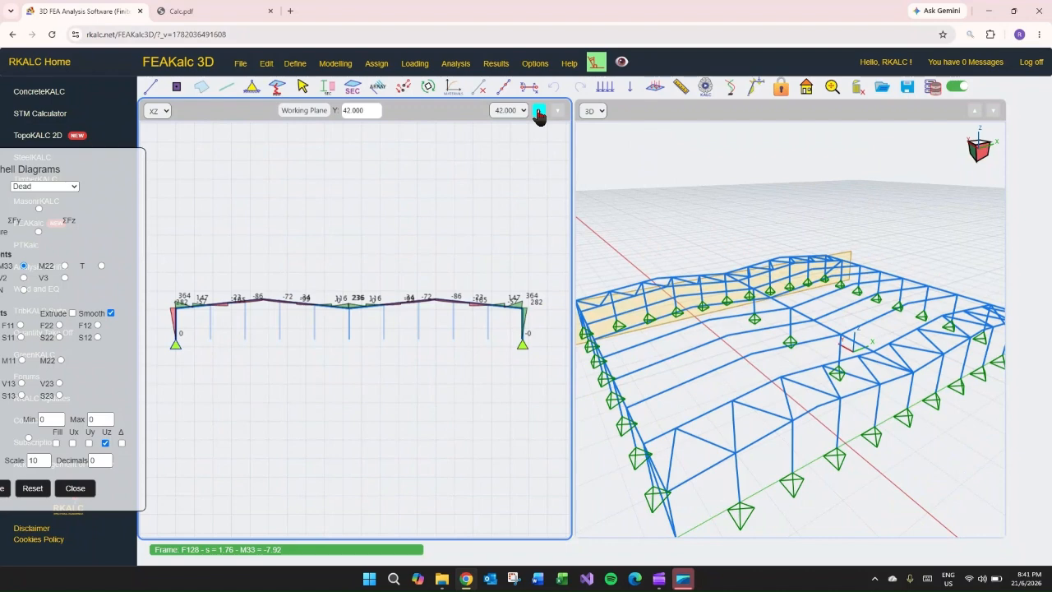
pyautogui.click(540, 114)
pyautogui.click(557, 112)
pyautogui.click(557, 111)
pyautogui.click(558, 112)
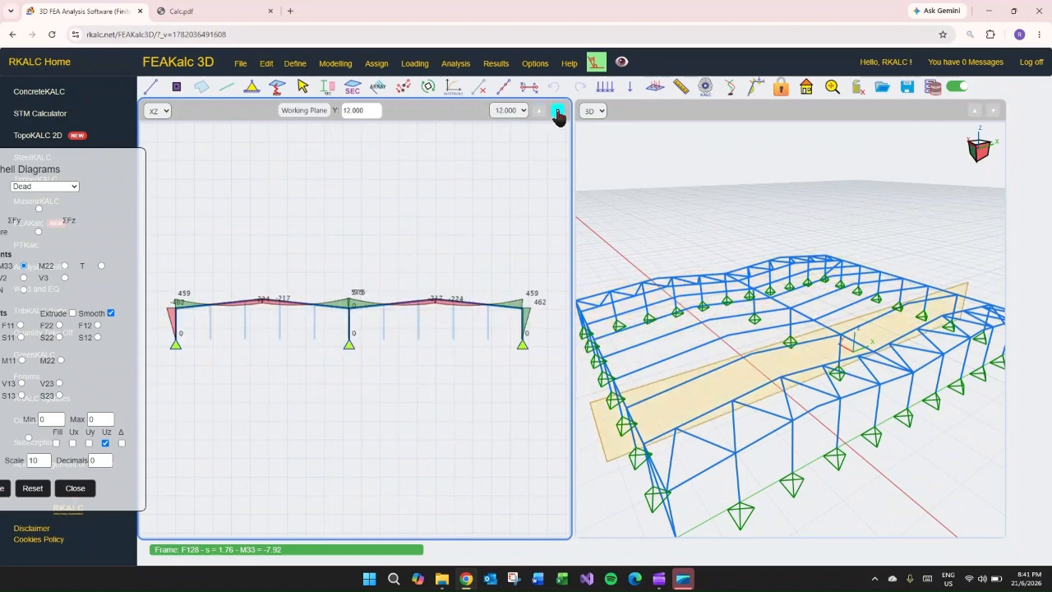
pyautogui.click(557, 112)
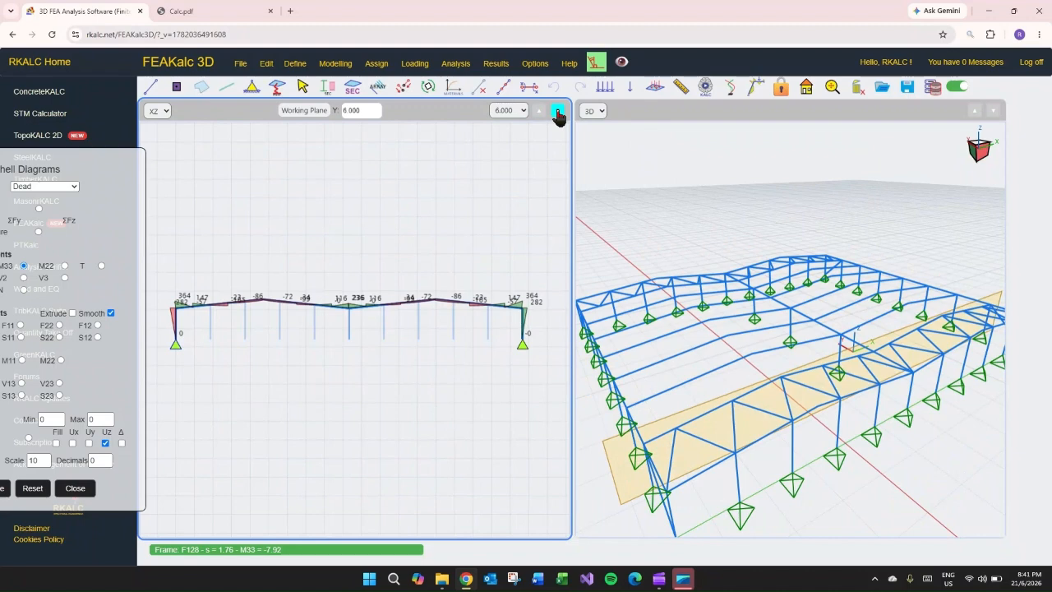
pyautogui.click(558, 112)
pyautogui.click(543, 113)
pyautogui.click(542, 112)
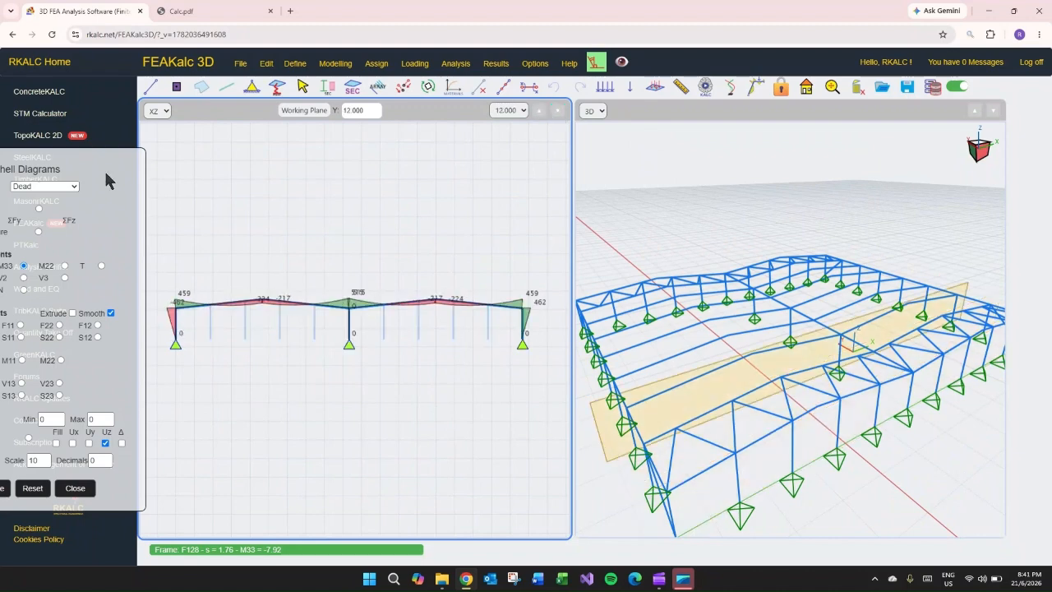
# Reset the frame result diagrams to clear the M33 moments and close the Frame & Shell Diagrams dialog.
pyautogui.moveTo(104, 169); pyautogui.dragTo(512, 123)
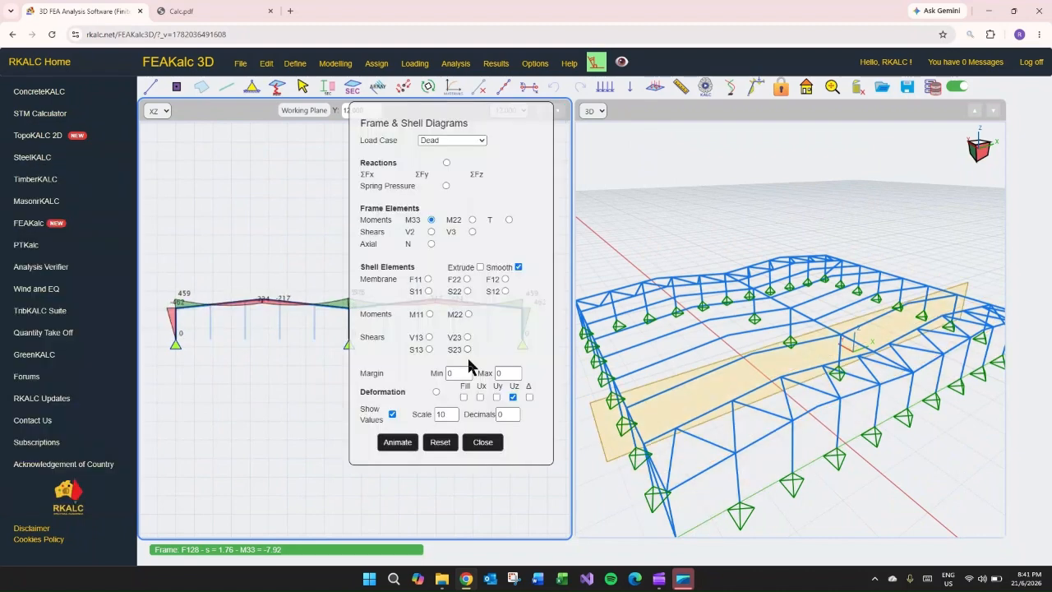
pyautogui.click(440, 442)
pyautogui.click(483, 442)
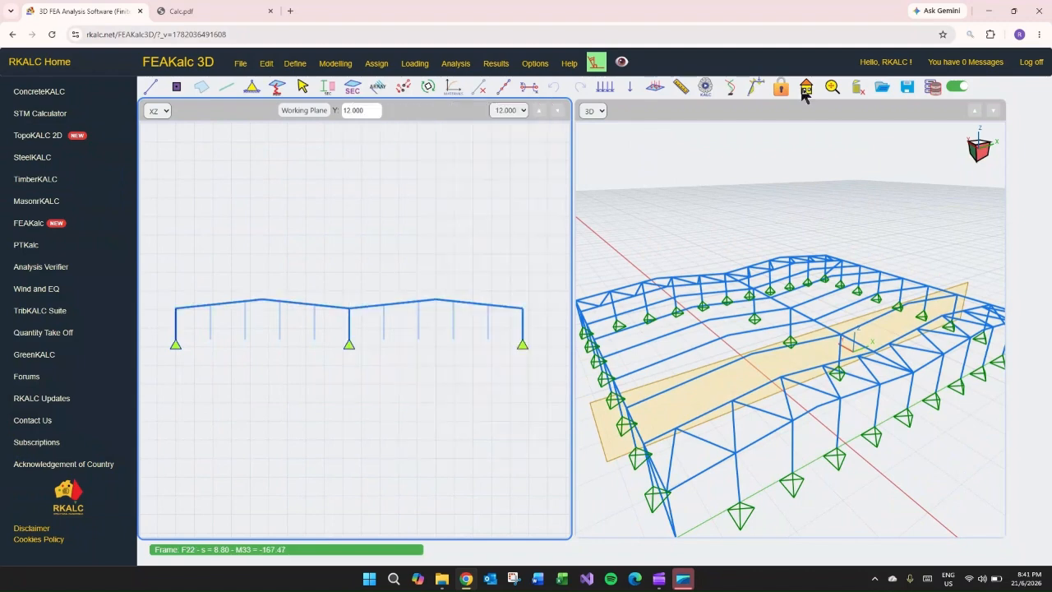